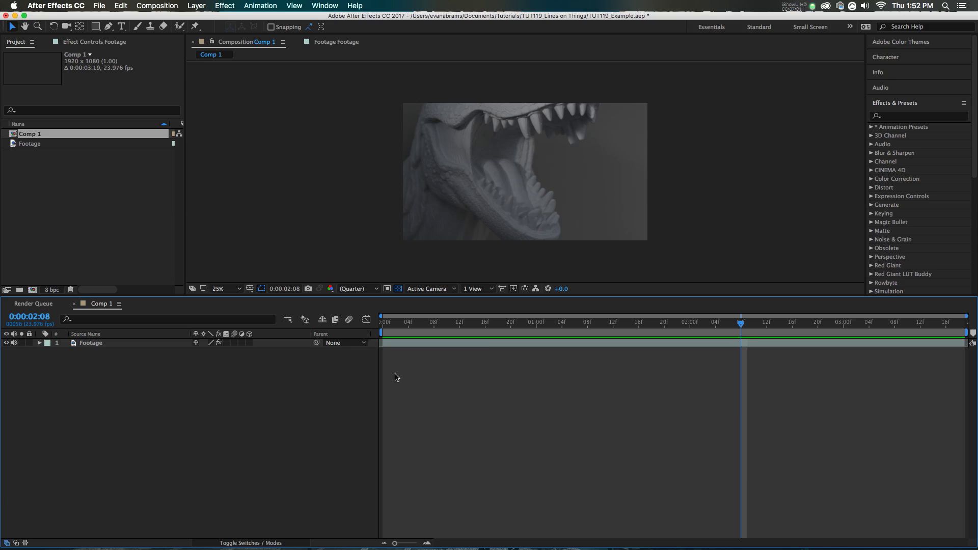
# Play back Comp 1 from the start and check the dinosaur footage at around 0:00:02:22
pyautogui.press('Home')
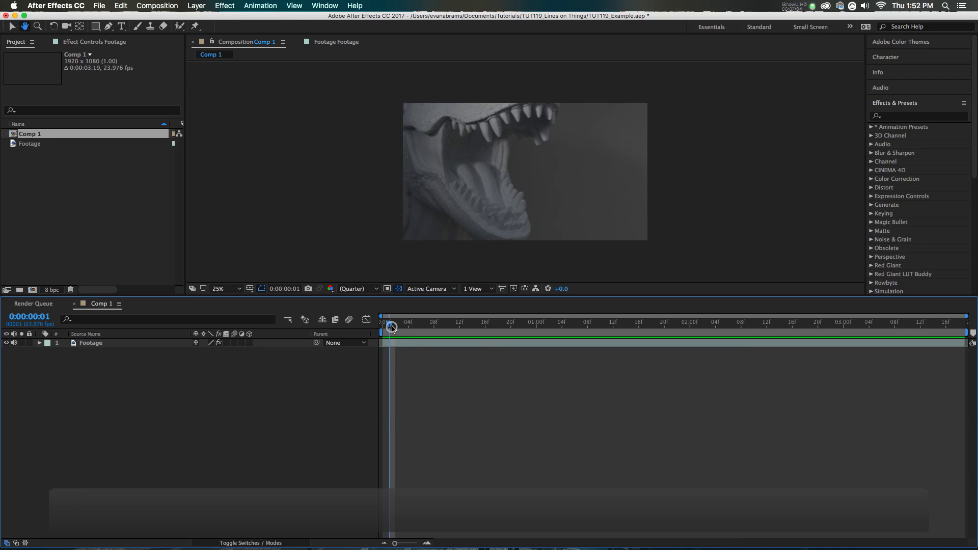
pyautogui.press('space')
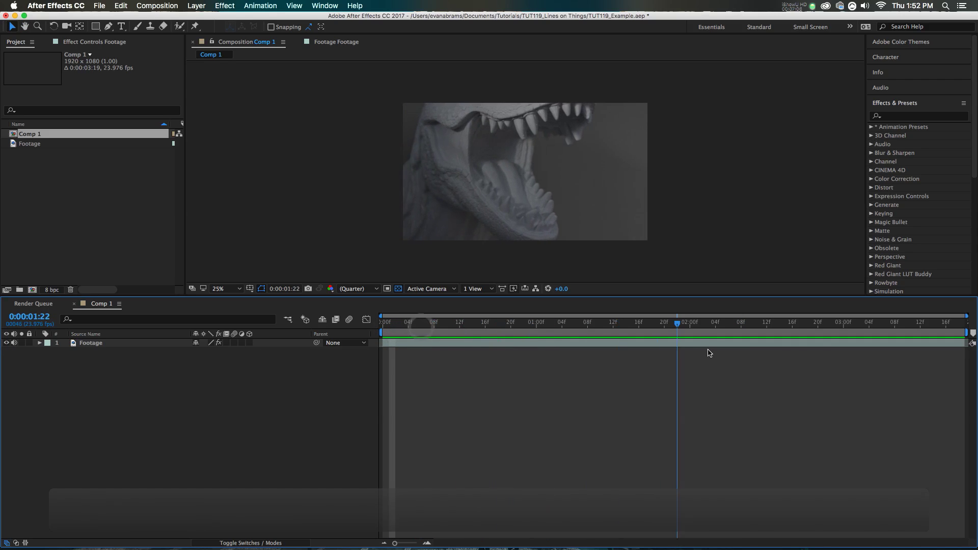
pyautogui.click(830, 322)
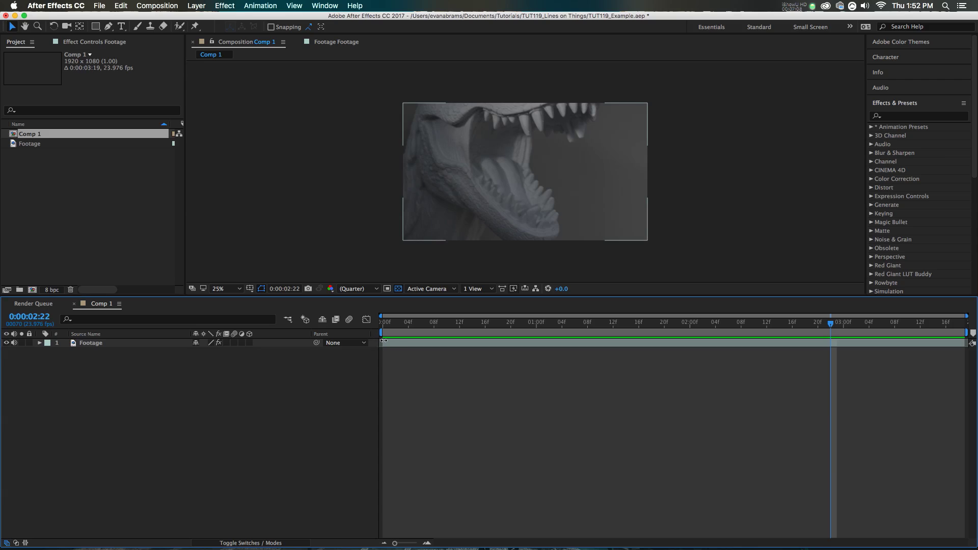
# Examine the Warp Stabilizer VFX settings on the Footage layer, including the advanced ones, with the effect temporarily disabled for comparison
pyautogui.click(384, 342)
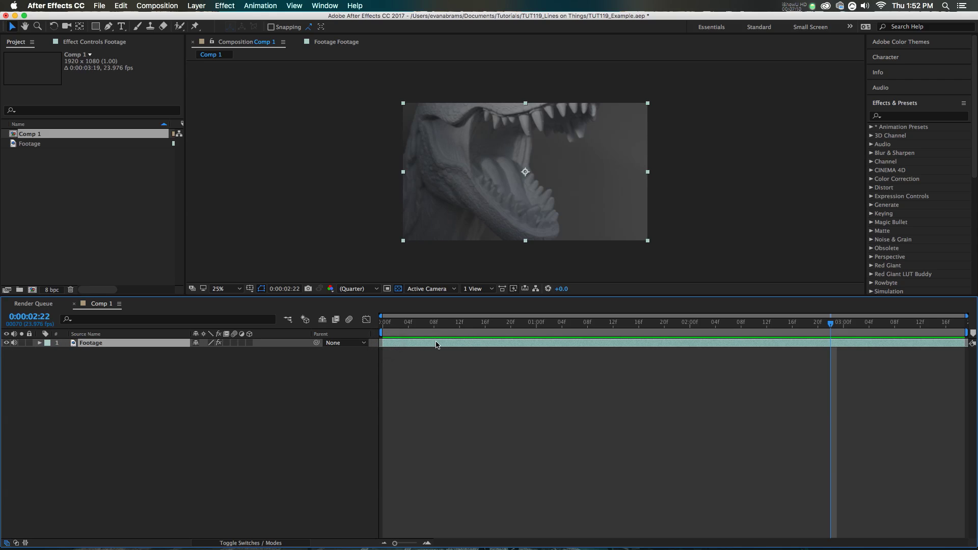
pyautogui.click(109, 43)
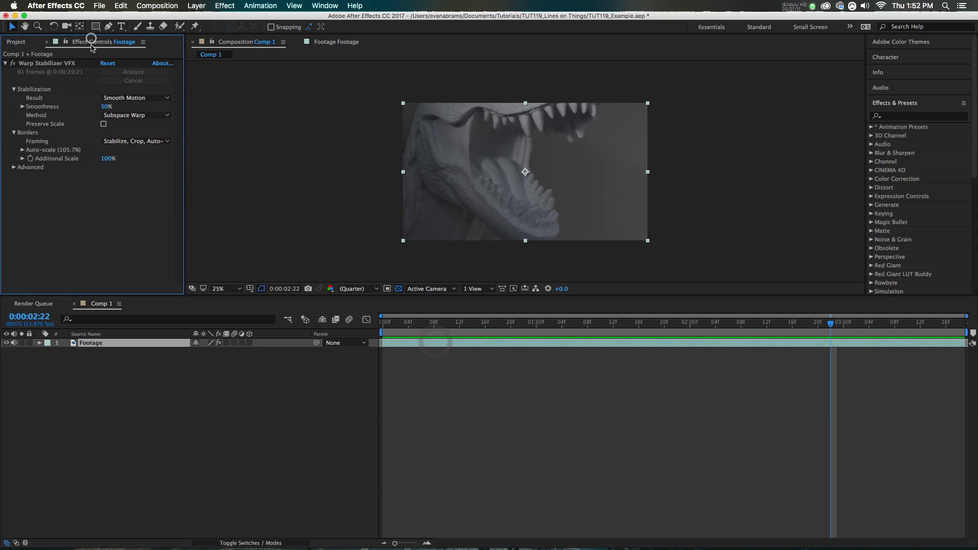
pyautogui.click(41, 63)
pyautogui.click(13, 64)
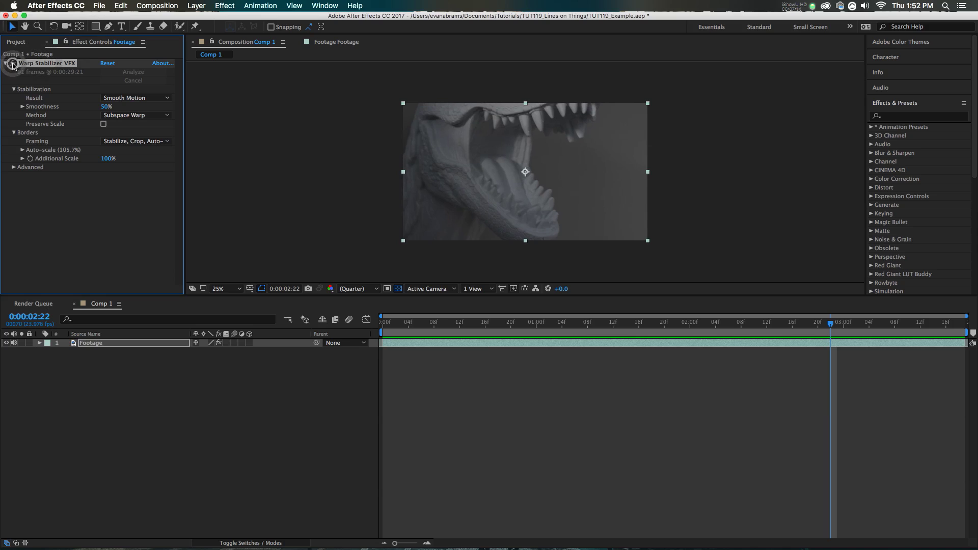
pyautogui.click(73, 63)
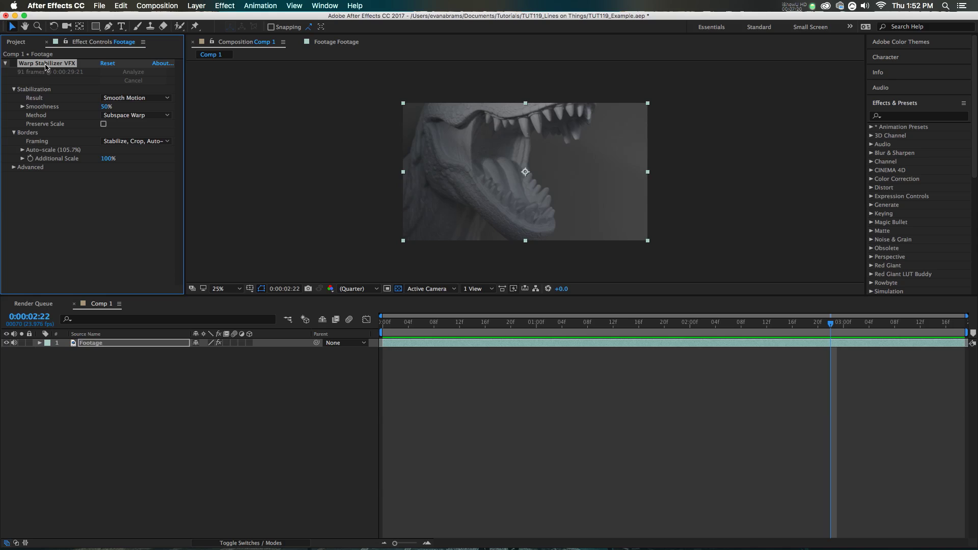
pyautogui.click(13, 168)
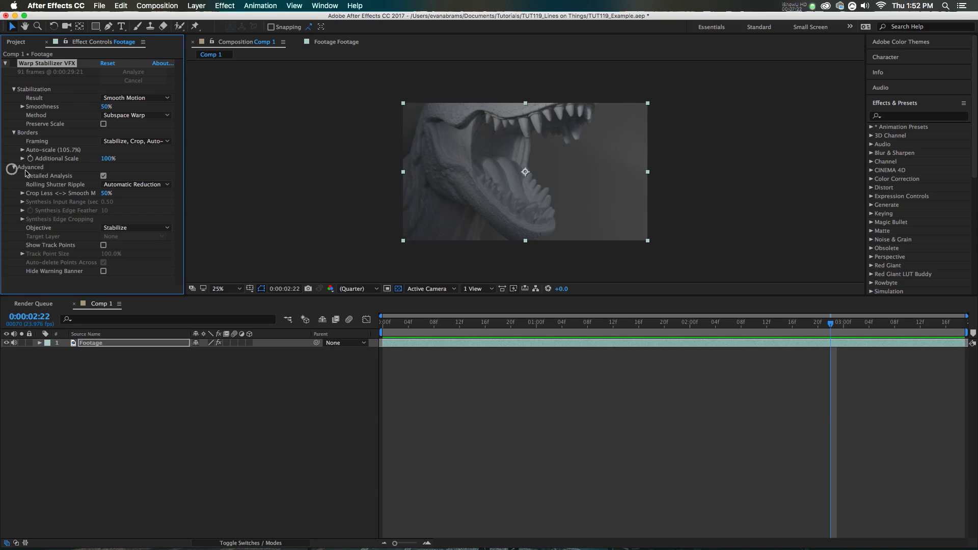
pyautogui.click(8, 65)
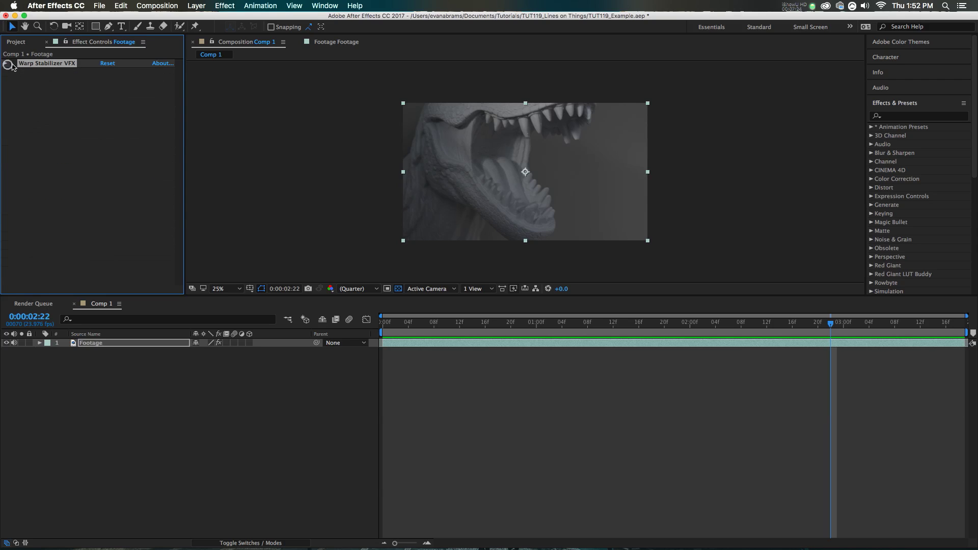
# Re-enable Warp Stabilizer VFX and play back the stabilized footage from the first frame
pyautogui.click(422, 334)
pyautogui.press('space')
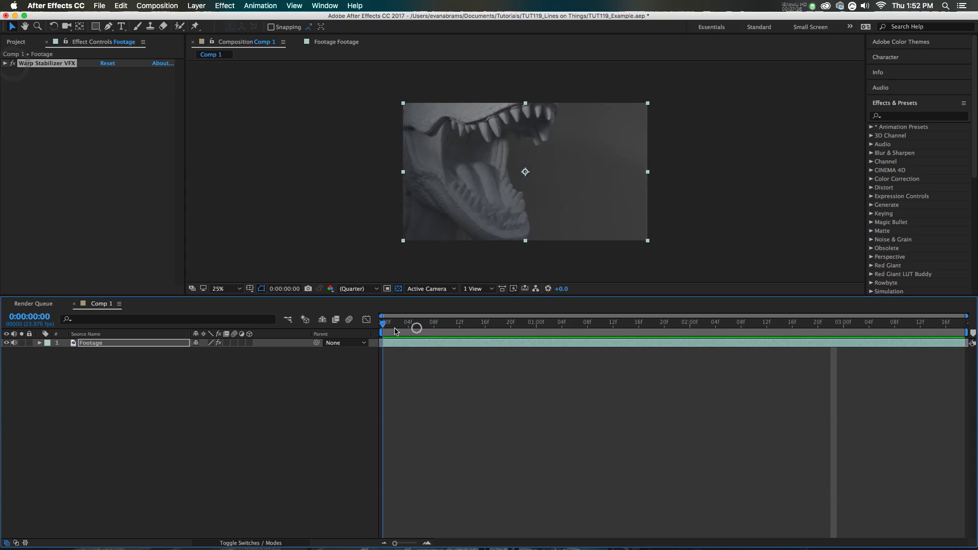
pyautogui.press('space')
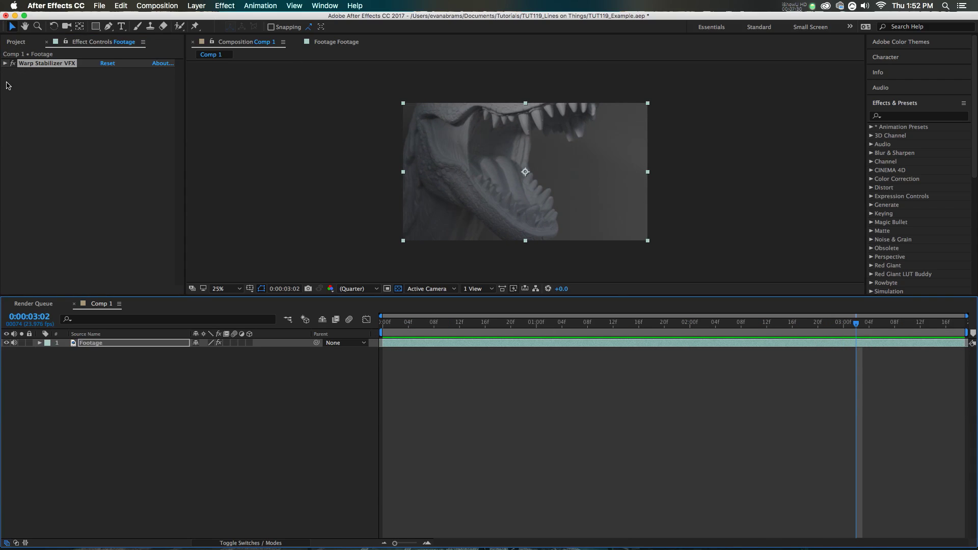
# Pre-compose the Footage layer in Comp 1, moving all attributes into the new composition
pyautogui.click(113, 345)
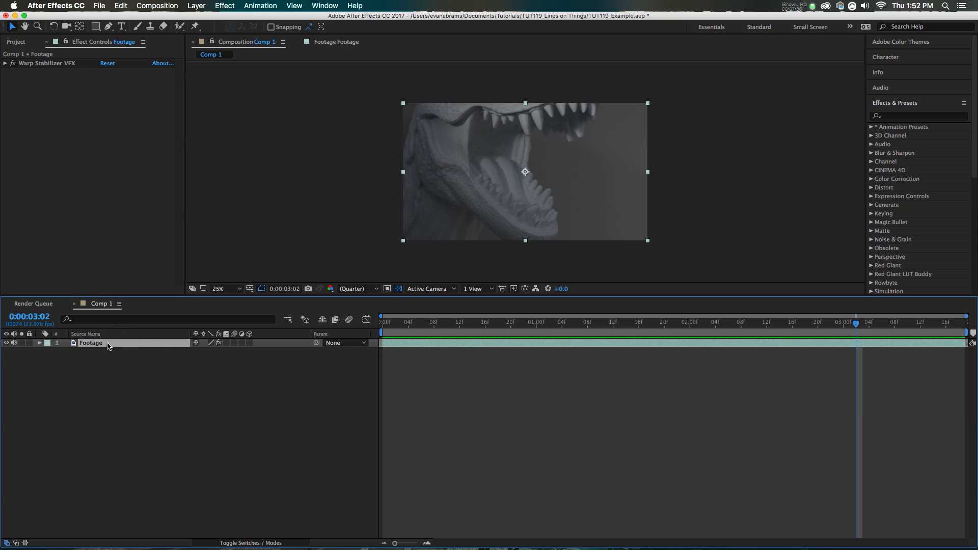
pyautogui.press('super+shift+c')
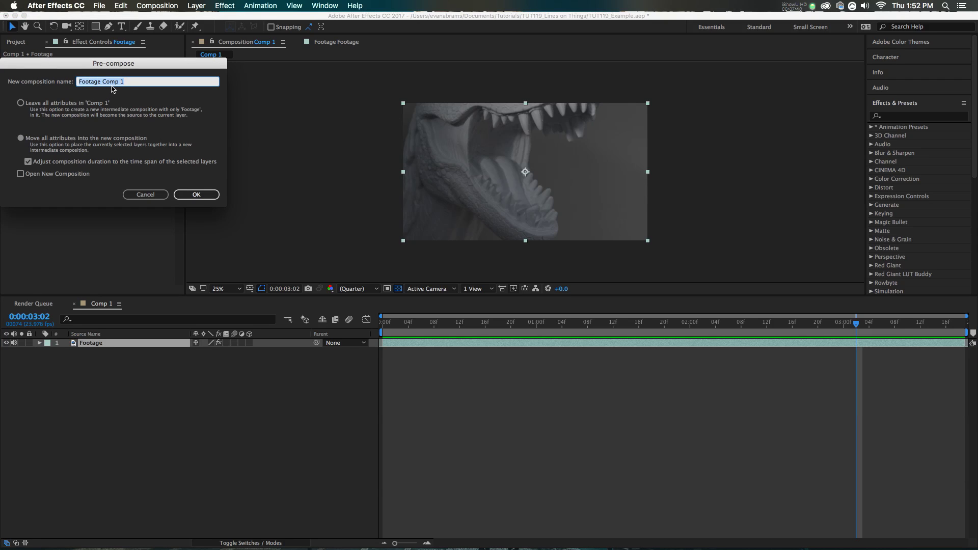
pyautogui.click(206, 196)
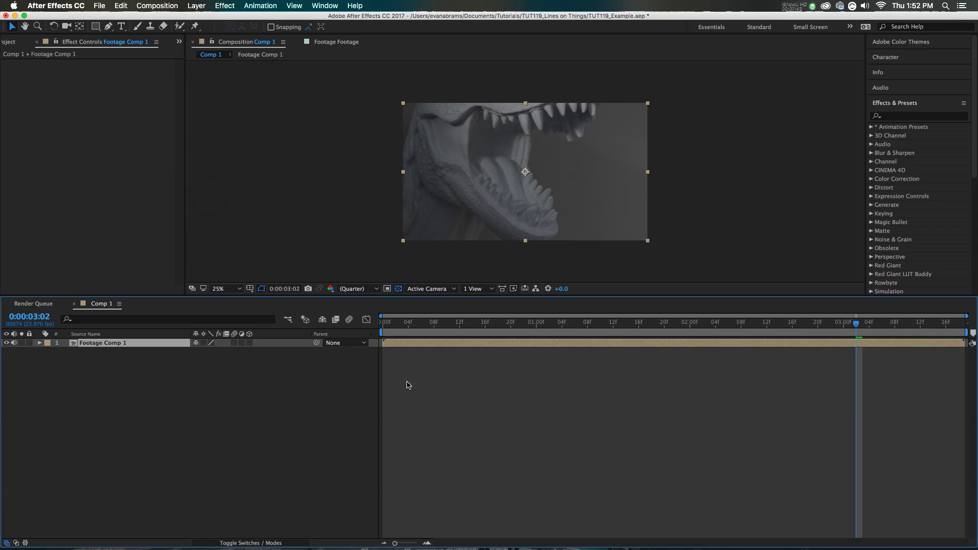
# Look inside the pre-composed footage, return to Comp 1, and preview the pre-composed layer along the timeline
pyautogui.doubleClick(415, 342)
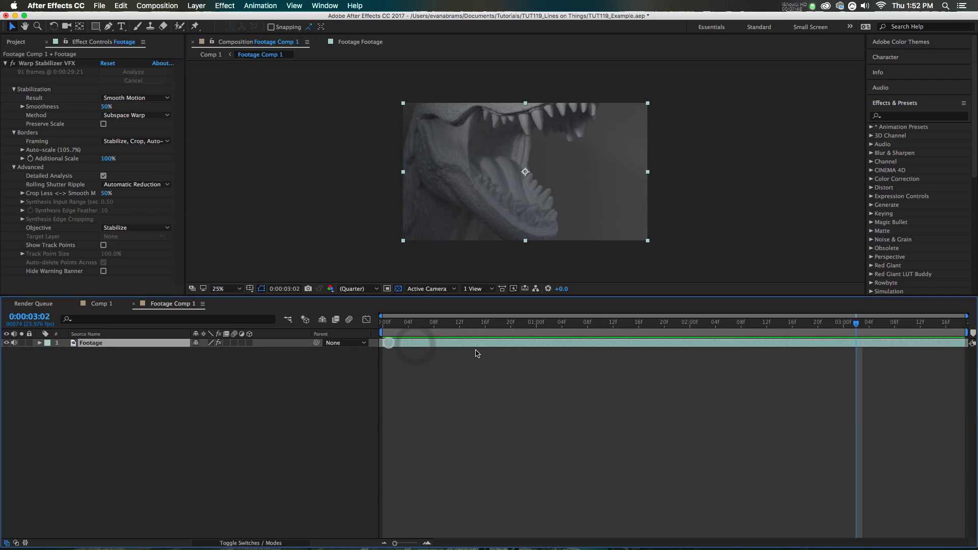
pyautogui.click(101, 303)
pyautogui.moveTo(402, 326); pyautogui.dragTo(440, 332)
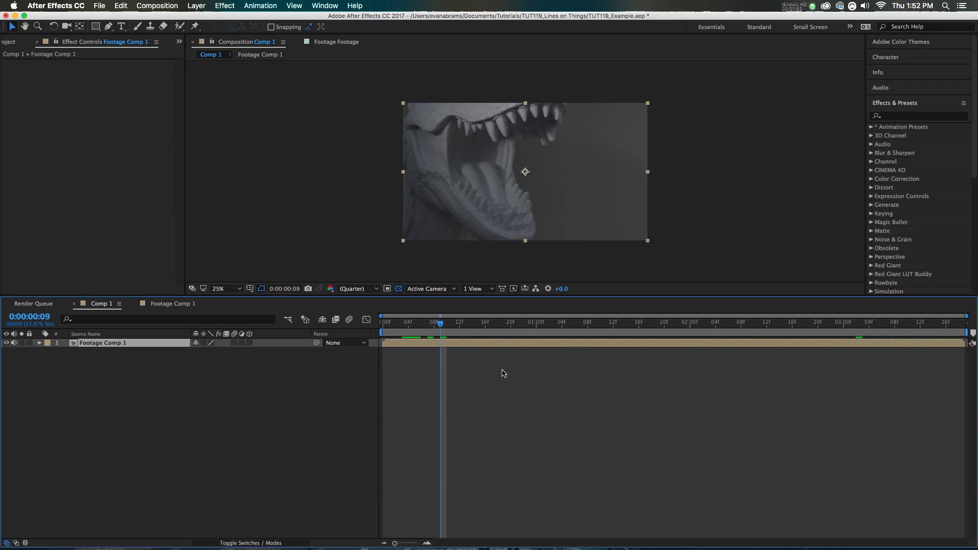
pyautogui.click(412, 342)
pyautogui.click(91, 346)
pyautogui.press('space')
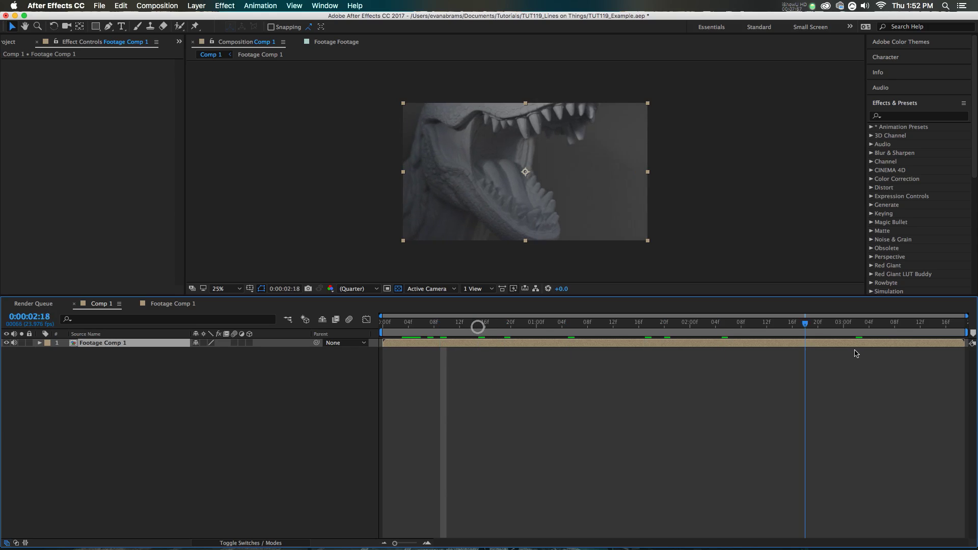
# Find the 3D Camera Tracker effect with the search "3d camera" and apply it to the Footage Comp 1 layer
pyautogui.click(891, 119)
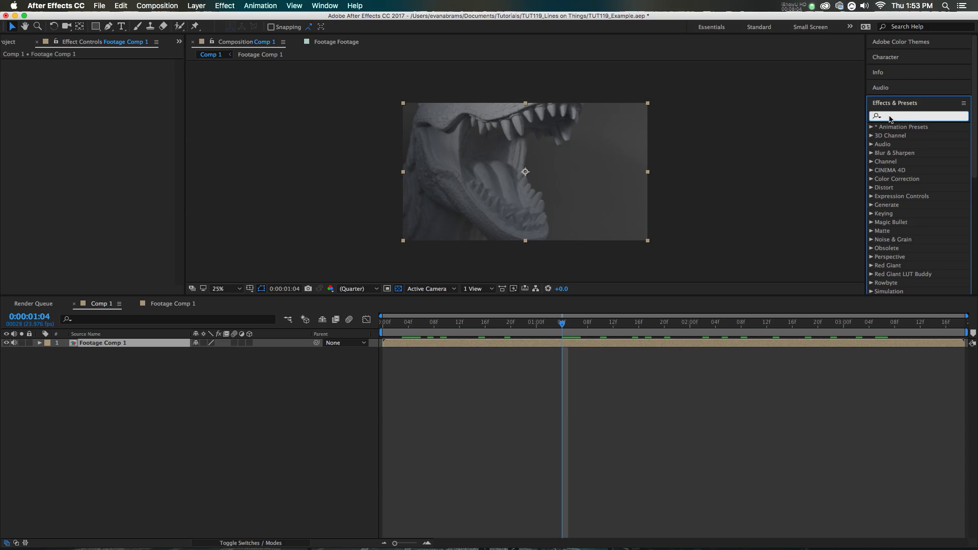
pyautogui.write('3d camera')
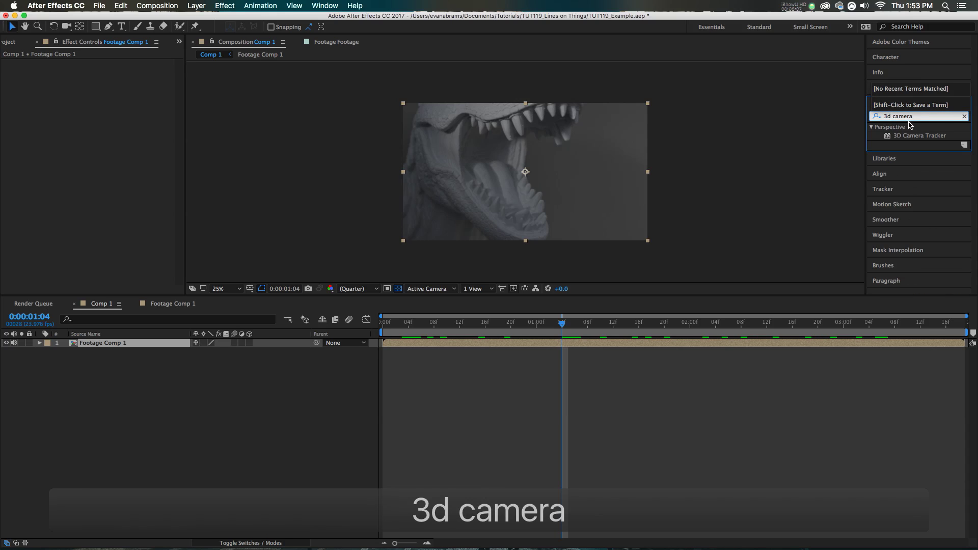
pyautogui.click(912, 136)
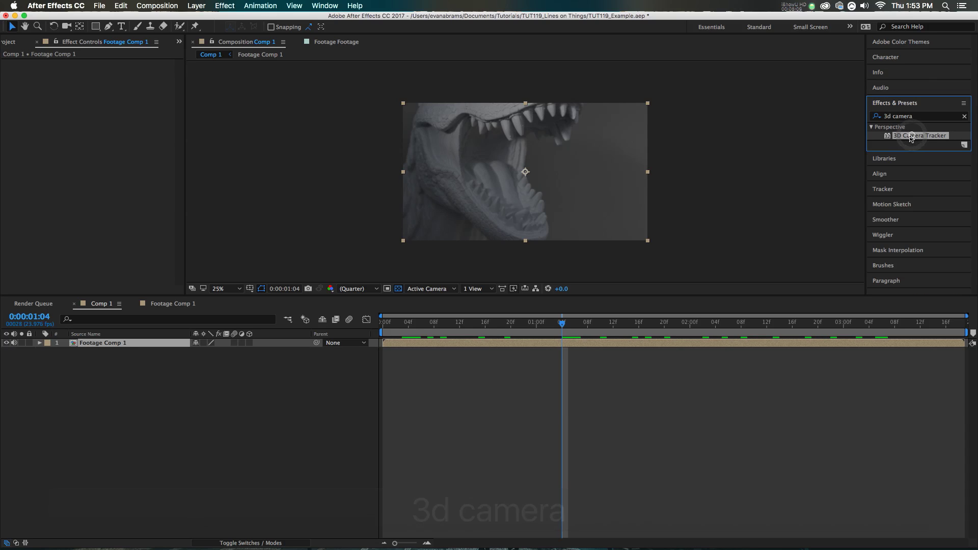
pyautogui.moveTo(911, 135); pyautogui.dragTo(585, 341)
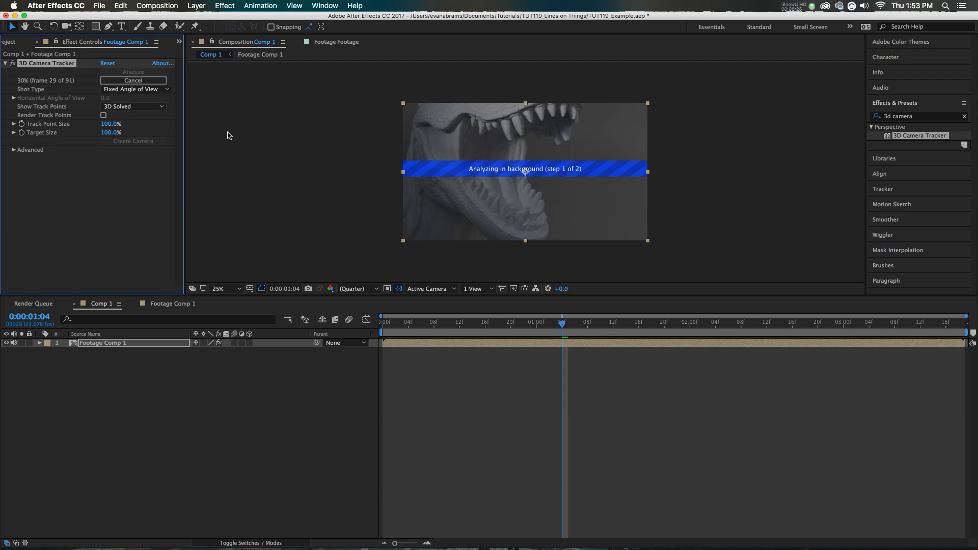
# Enable Detailed Analysis in the 3D Camera Tracker's advanced settings and set its Solve Method to Typical
pyautogui.click(14, 150)
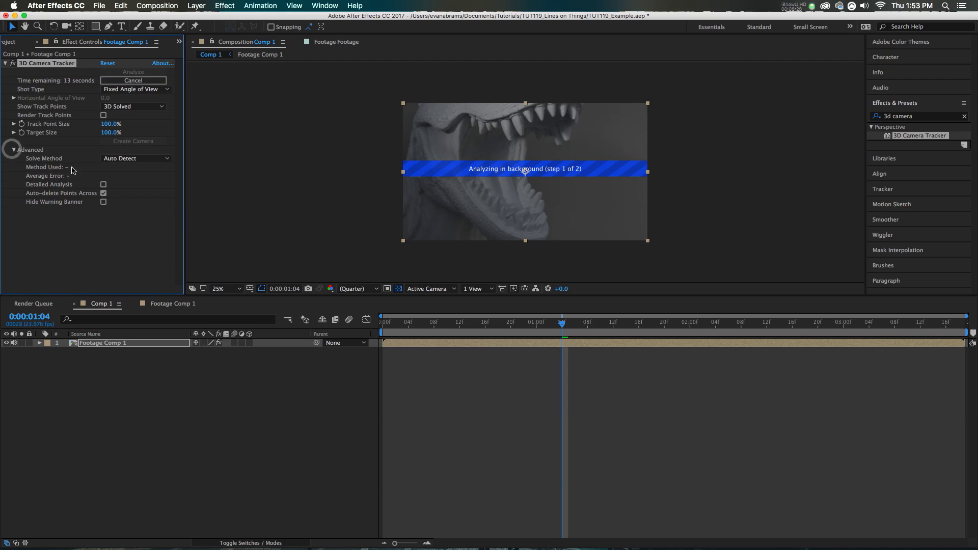
pyautogui.click(104, 184)
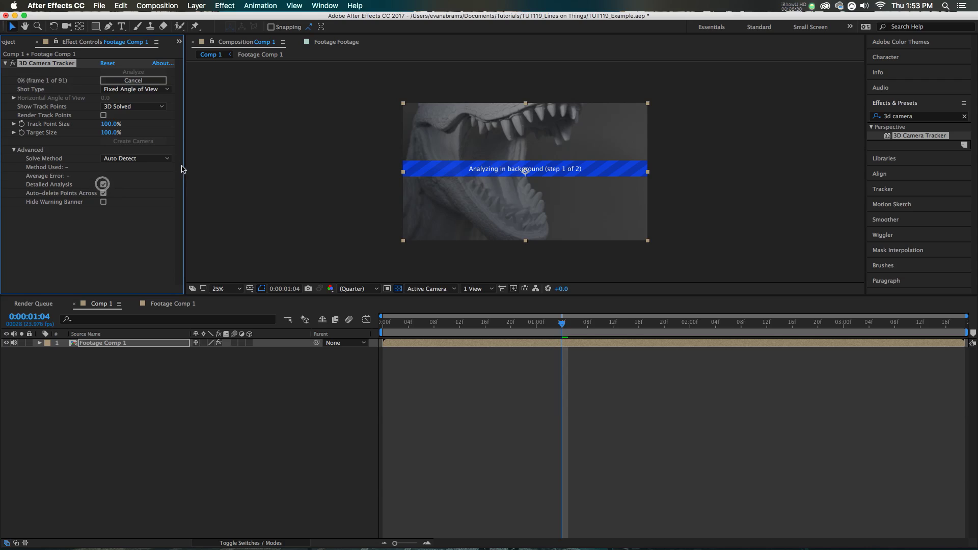
pyautogui.click(138, 159)
pyautogui.click(144, 184)
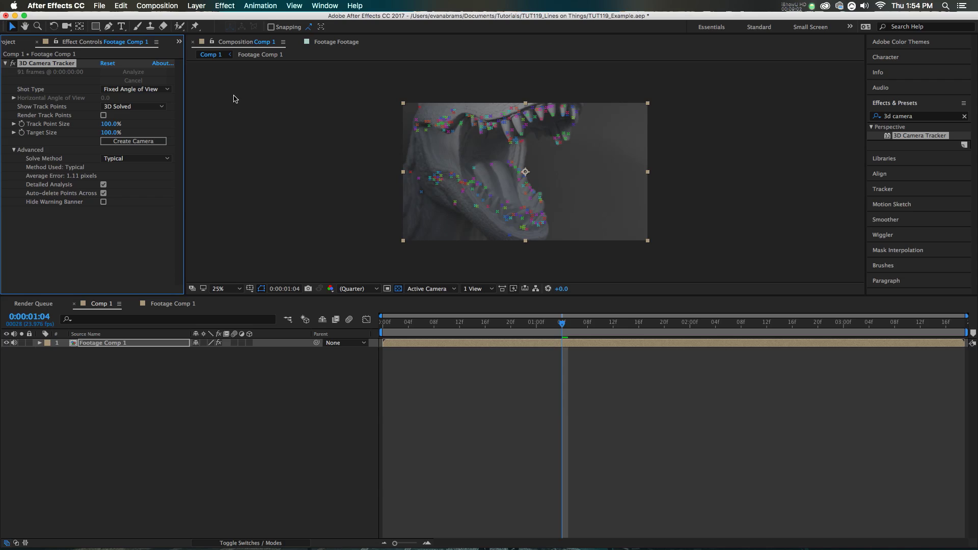
# Check the available Solve Method options without changing them, and select the 3D Camera Tracker effect to display its track points
pyautogui.click(102, 184)
pyautogui.click(109, 159)
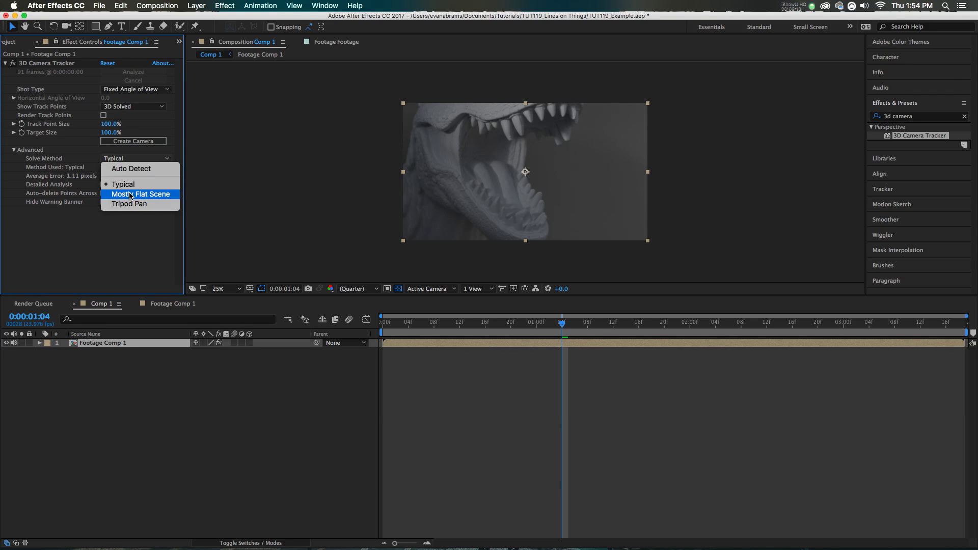
pyautogui.click(46, 65)
pyautogui.click(41, 65)
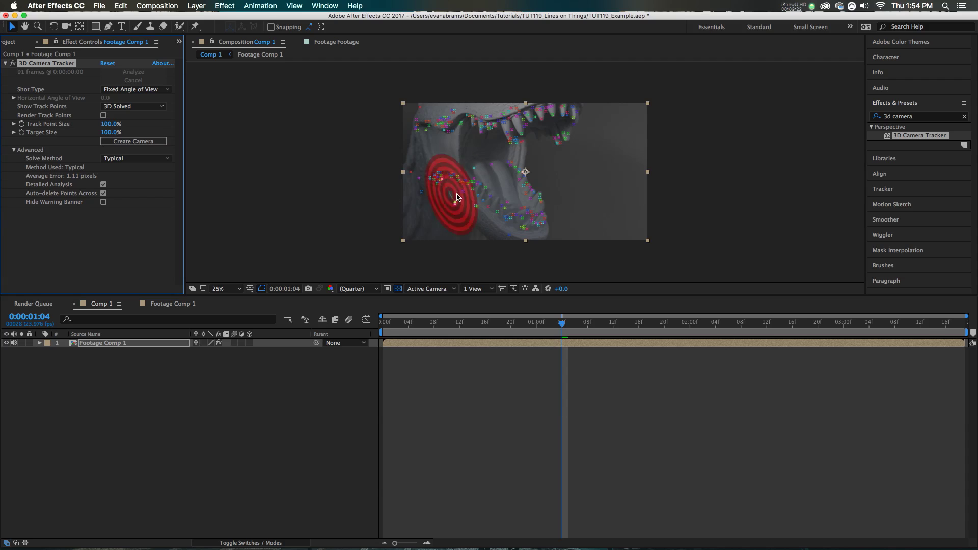
# At 0:00:01:08, create a null and camera from the track point at the tip of the large upper tooth
pyautogui.scroll(5, 484, 173)
pyautogui.scroll(-3, 486, 171)
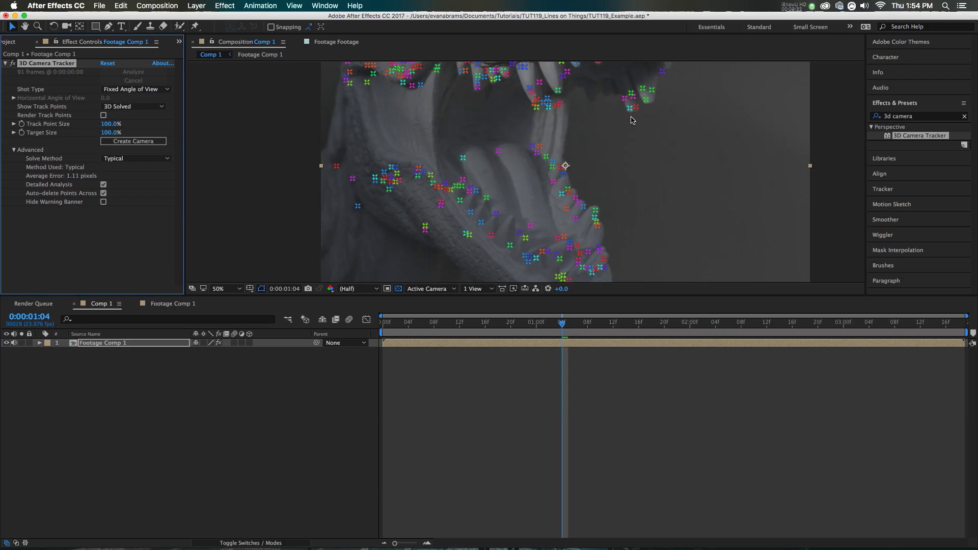
pyautogui.moveTo(560, 333); pyautogui.dragTo(587, 337)
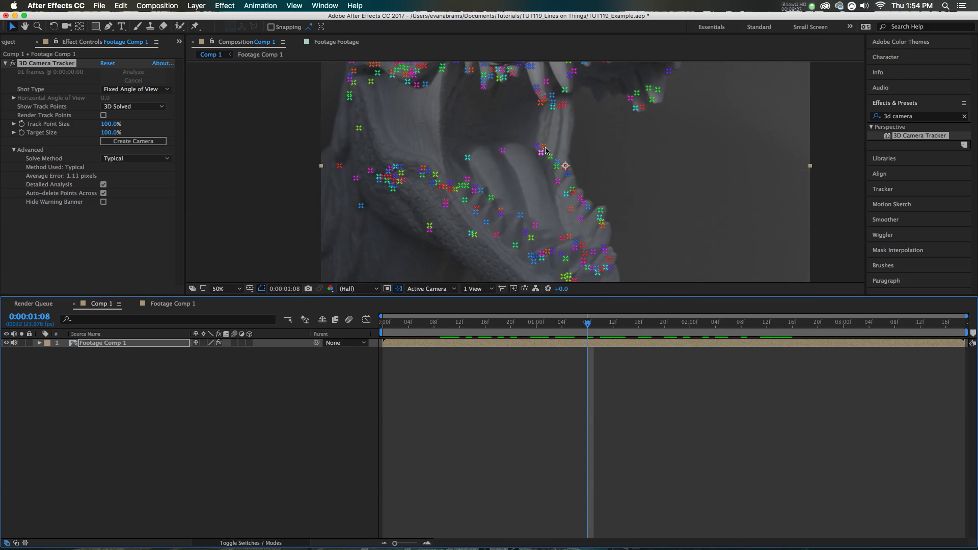
pyautogui.scroll(2, 532, 166)
pyautogui.scroll(1, 531, 165)
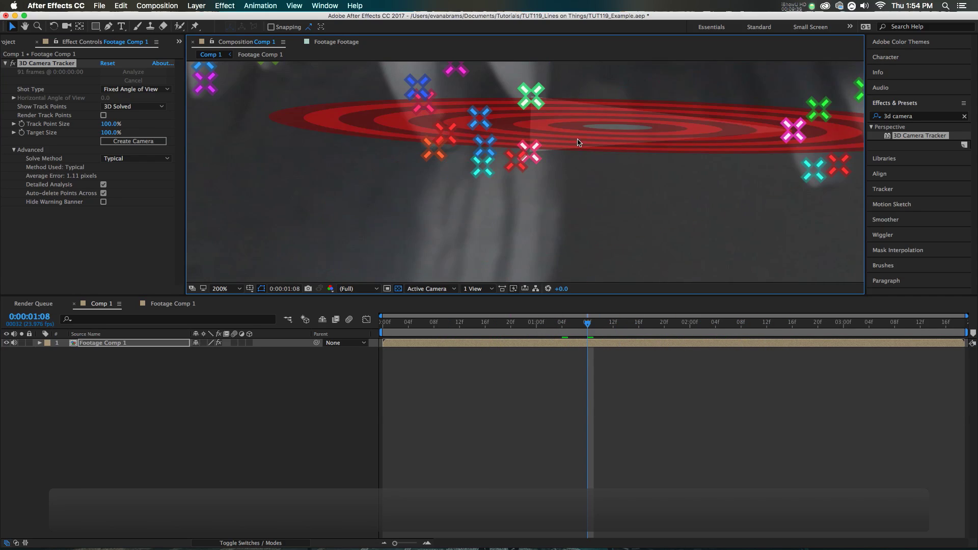
pyautogui.rightClick(435, 153)
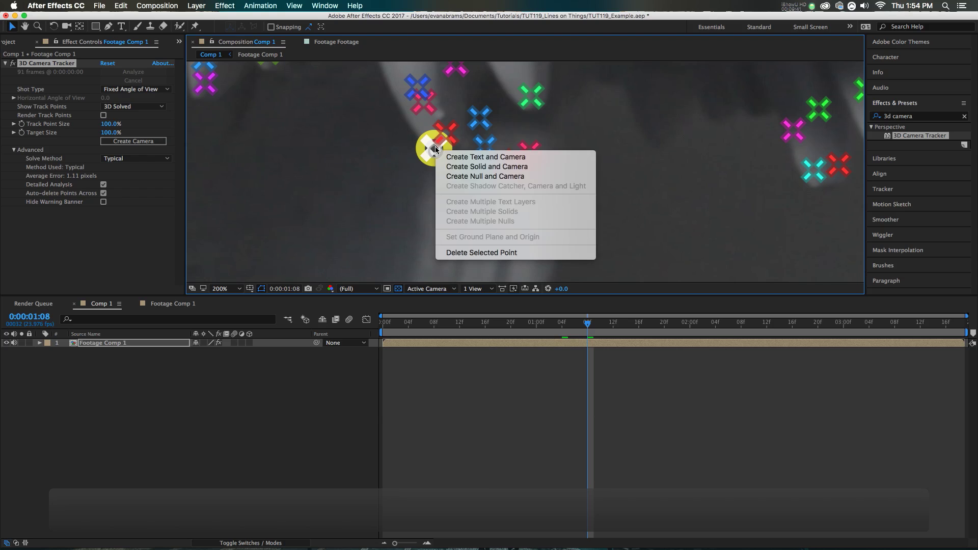
pyautogui.click(473, 176)
pyautogui.click(135, 346)
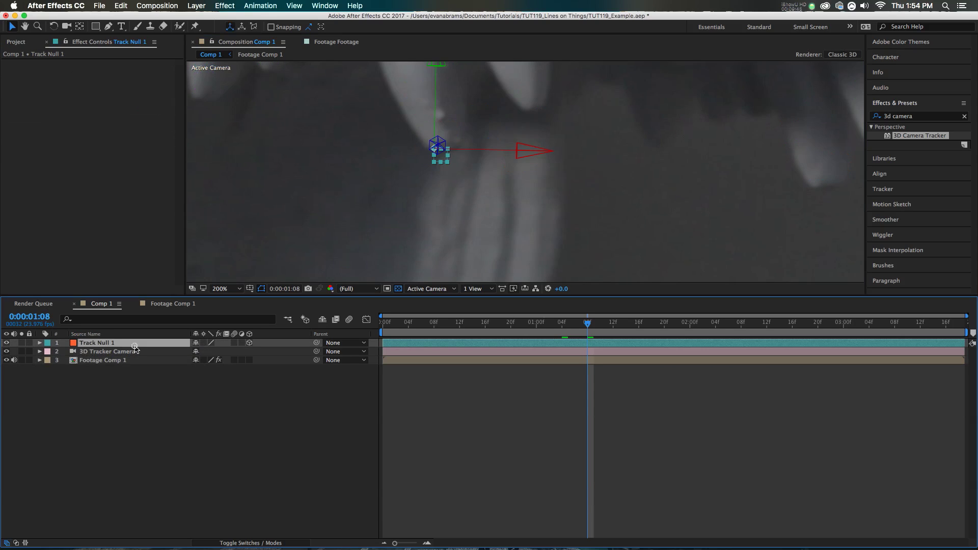
# Create another null from the track point at the tip of a smaller upper tooth closer to the snout
pyautogui.scroll(-2, 469, 155)
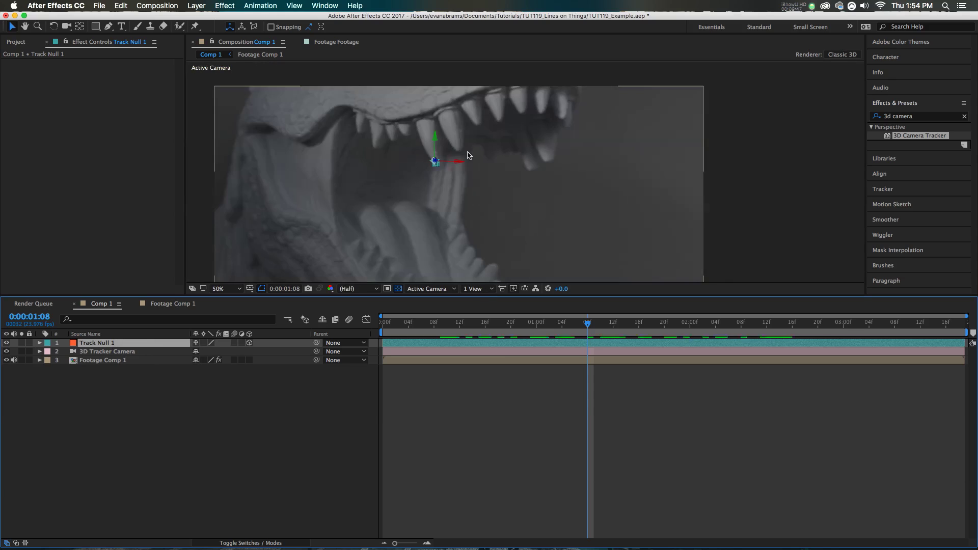
pyautogui.click(468, 153)
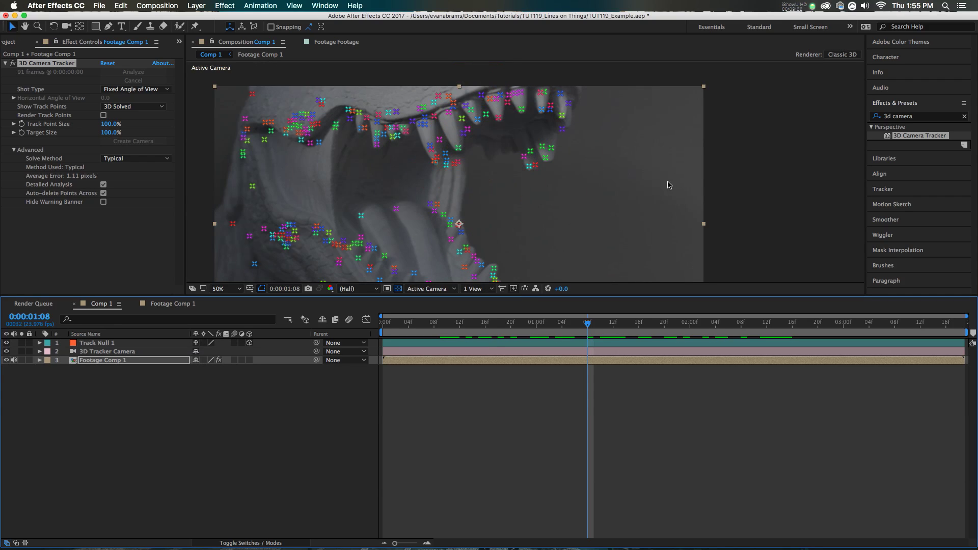
pyautogui.rightClick(500, 119)
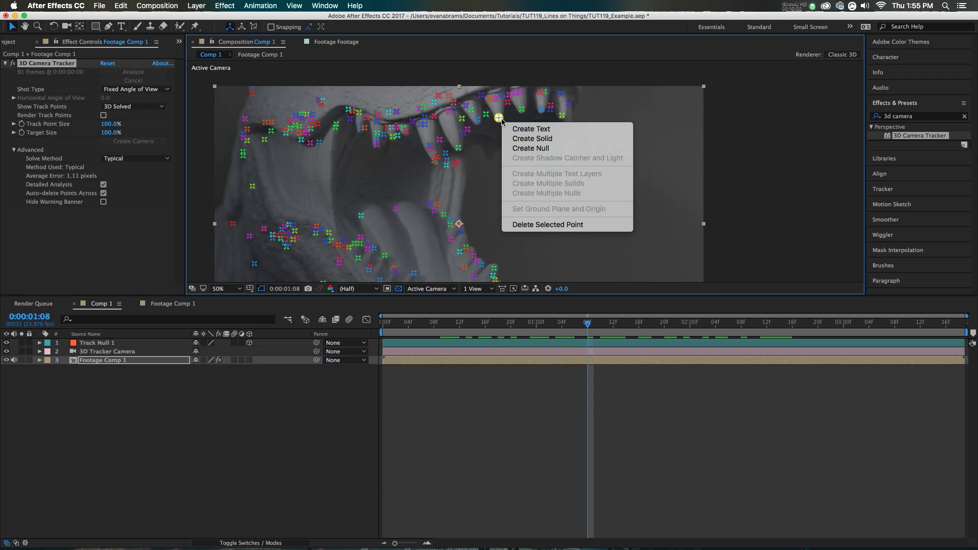
pyautogui.click(530, 148)
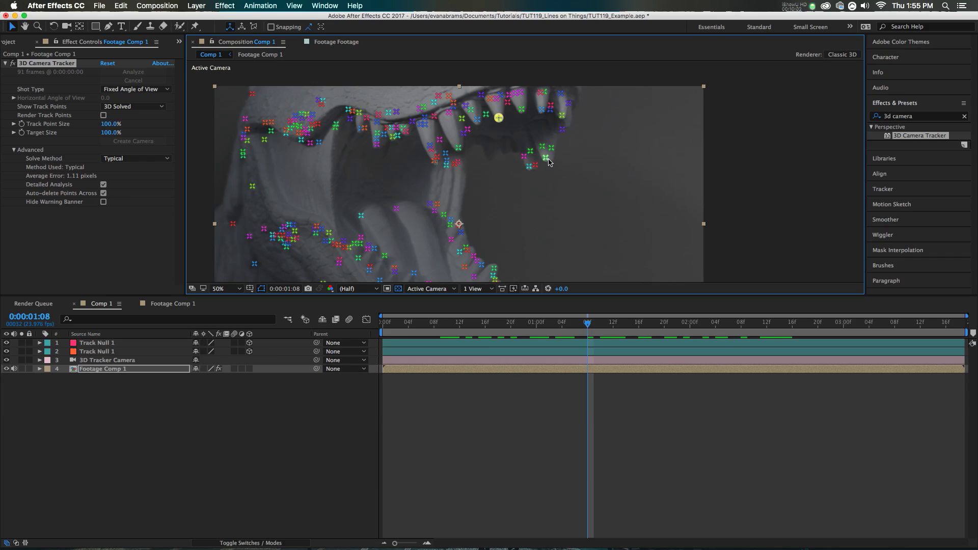
# Create a null from the track point at the tip of the far-side upper tooth near the snout and rename it Top 1
pyautogui.rightClick(547, 161)
pyautogui.click(560, 185)
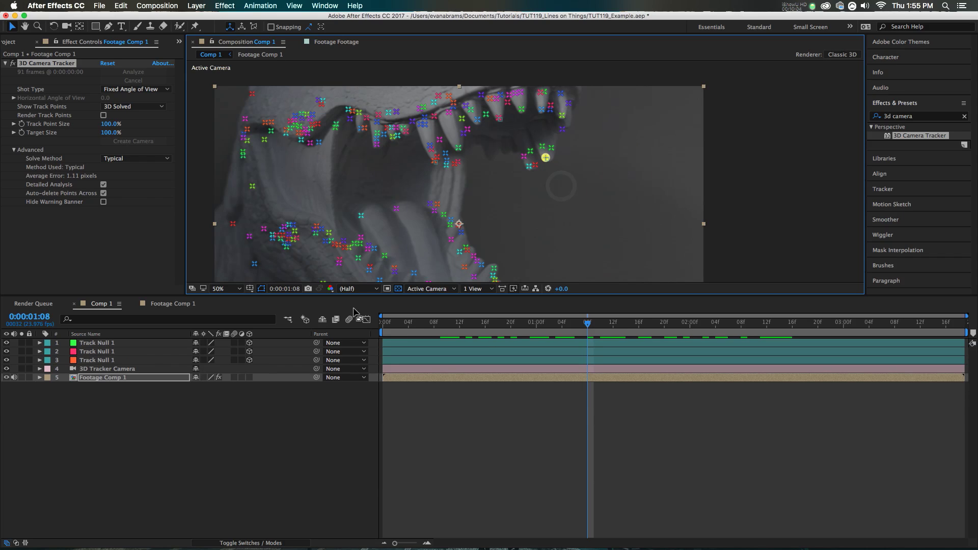
pyautogui.click(138, 345)
pyautogui.press('Return')
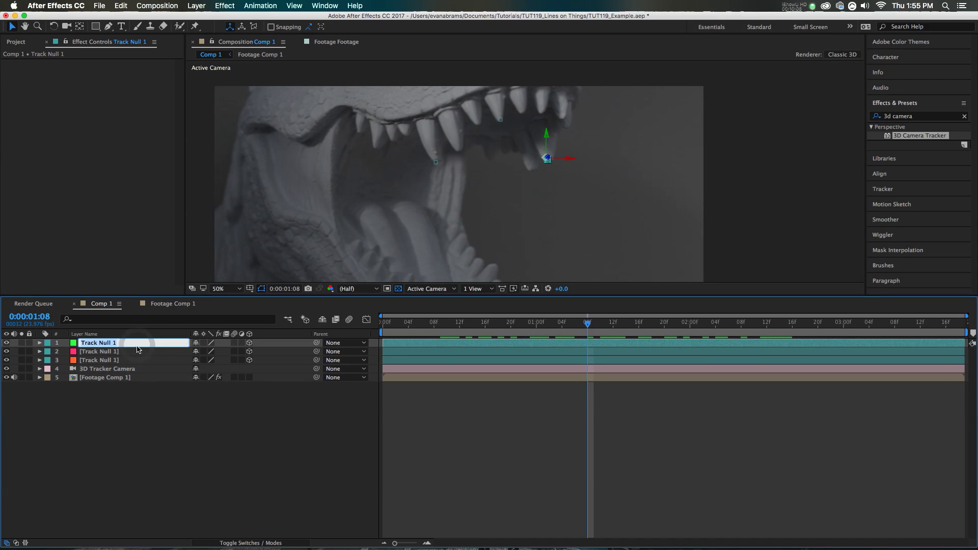
pyautogui.write('Top 1')
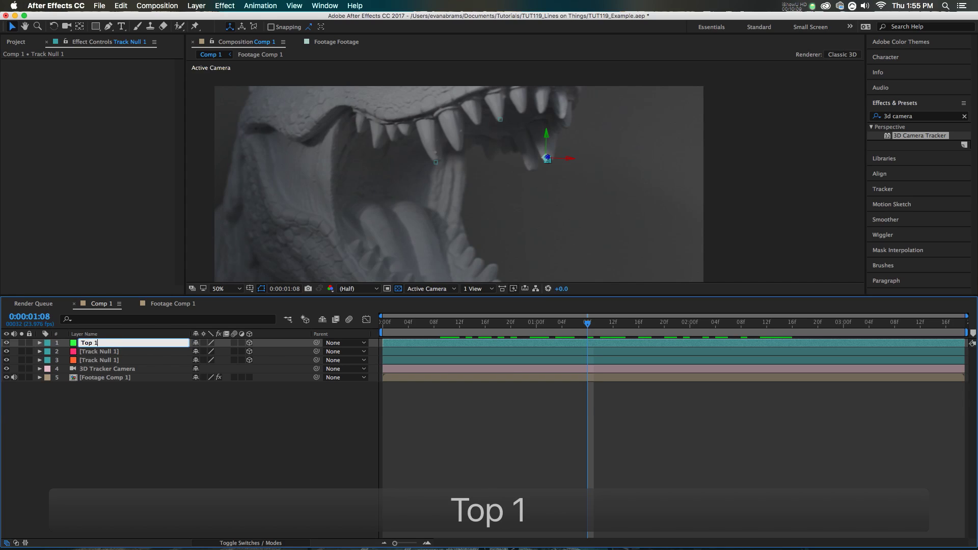
pyautogui.press('Return')
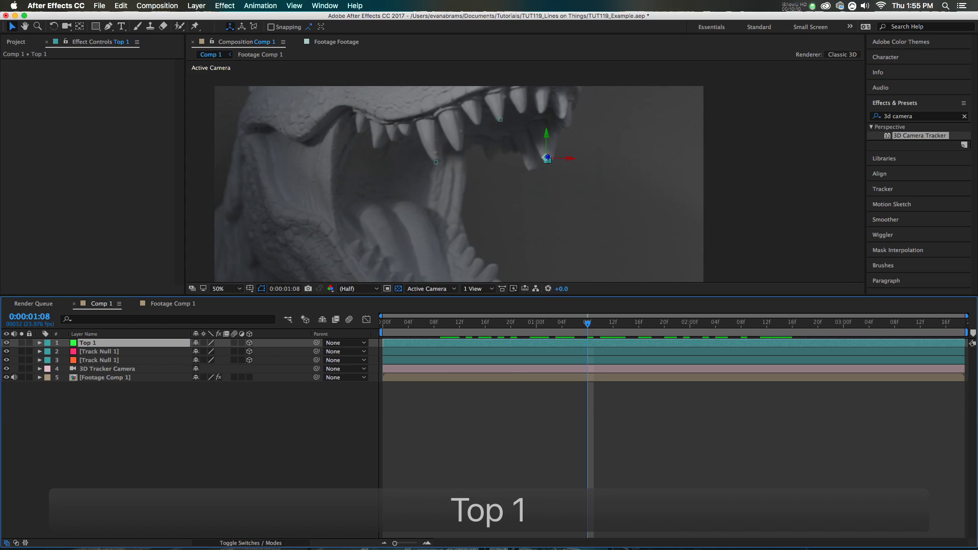
# Rename the null on the smaller upper tooth Top 2 and the null on the large upper tooth Top 3
pyautogui.click(135, 355)
pyautogui.press('Return')
pyautogui.write('Top 2')
pyautogui.press('Return')
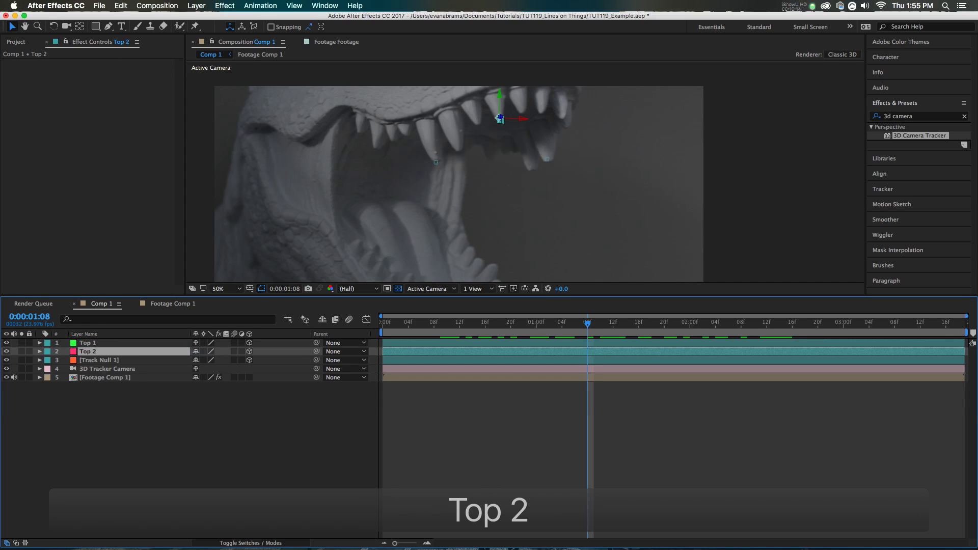
pyautogui.click(136, 359)
pyautogui.press('Return')
pyautogui.write('Top ')
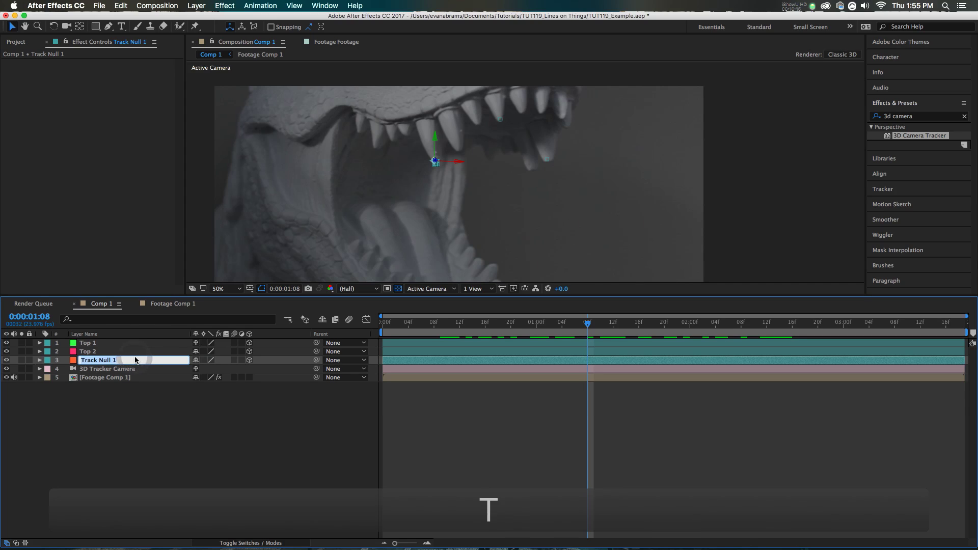
pyautogui.write('3')
pyautogui.press('Return')
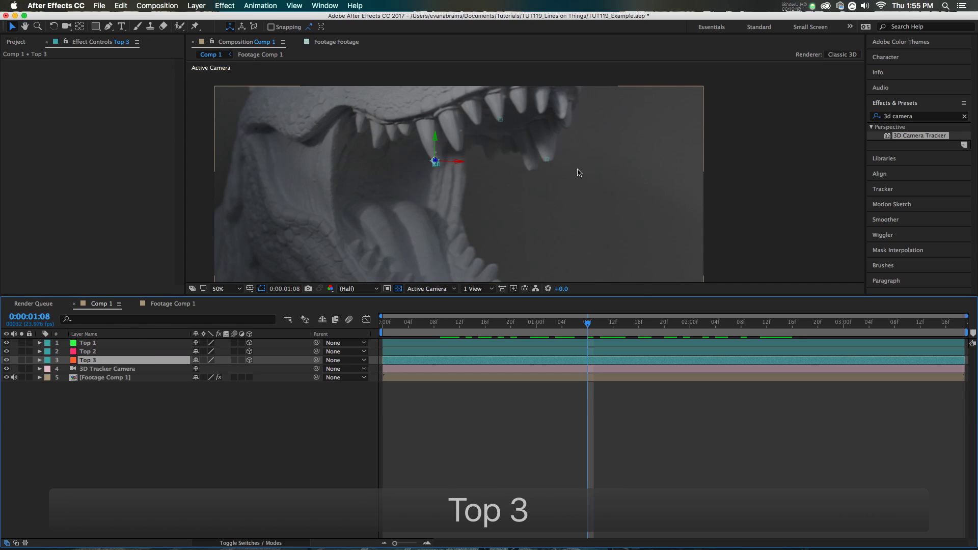
# Display the footage's 3D Camera Tracker points and create a null from the point on a near-side tooth at the front of the lower jaw
pyautogui.moveTo(526, 218); pyautogui.dragTo(592, 223)
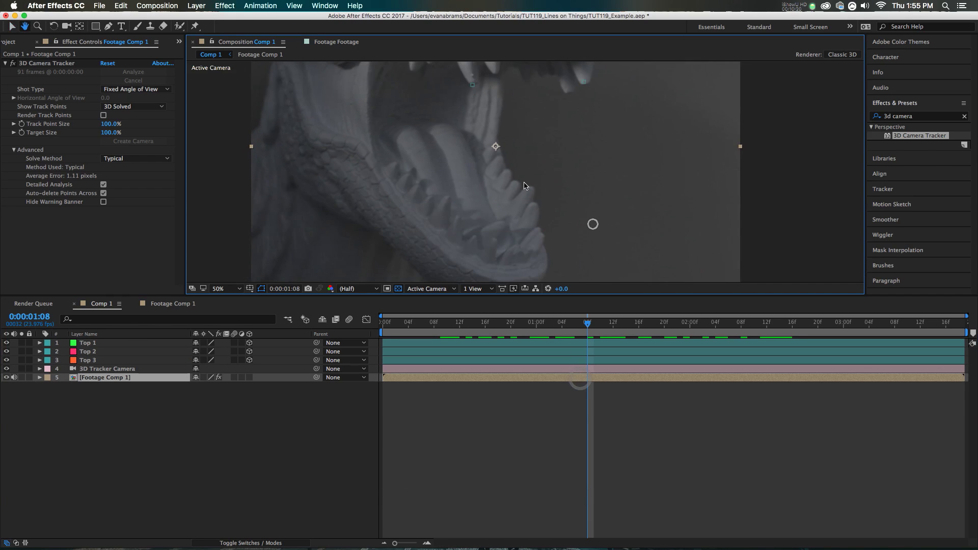
pyautogui.click(70, 63)
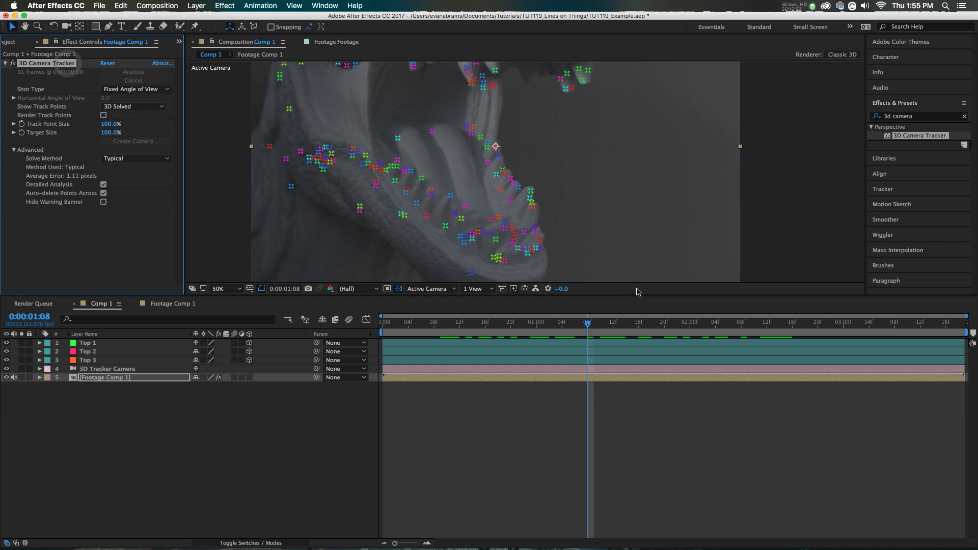
pyautogui.scroll(2, 474, 229)
pyautogui.moveTo(532, 243); pyautogui.dragTo(554, 170)
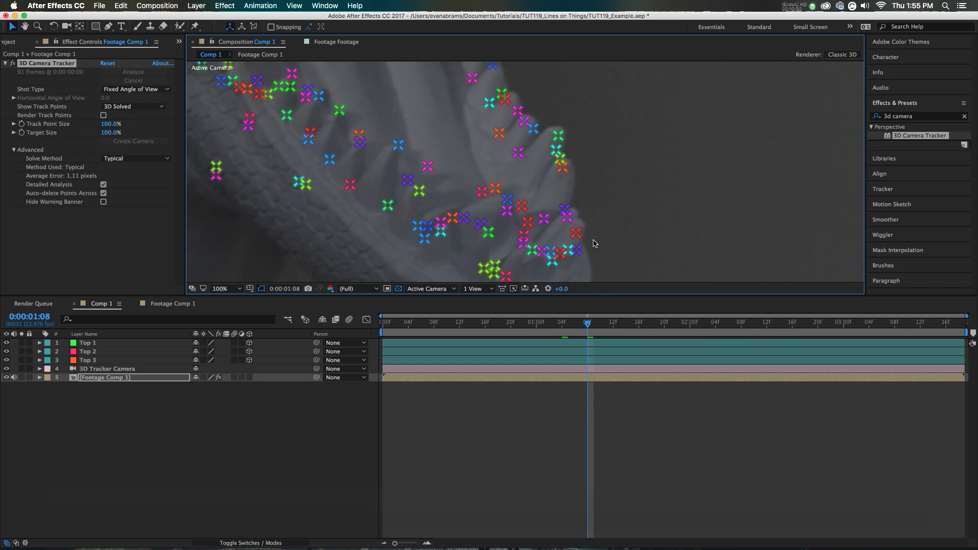
pyautogui.rightClick(485, 234)
pyautogui.click(507, 261)
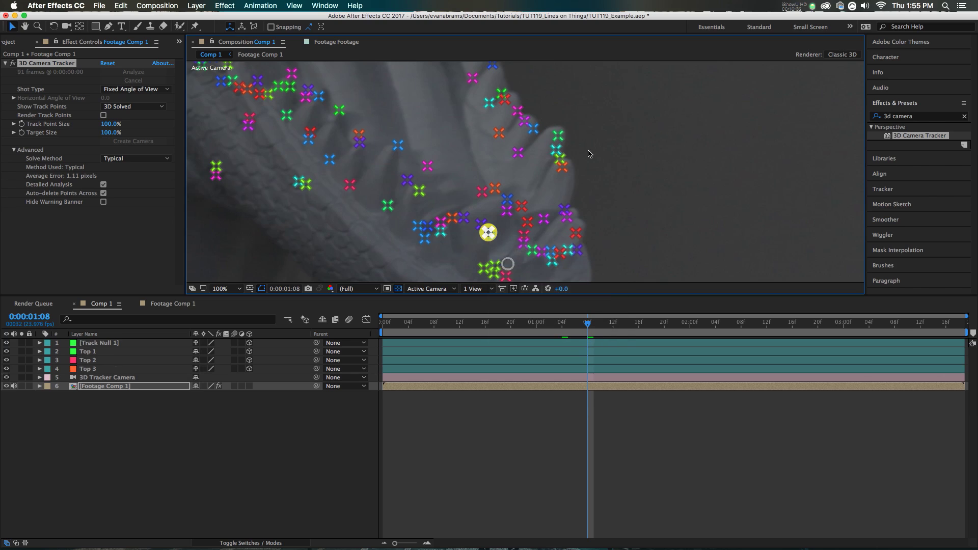
# Create nulls from the track points at the tips of a far-side lower tooth and a near-side lower tooth farther back
pyautogui.rightClick(561, 139)
pyautogui.click(578, 170)
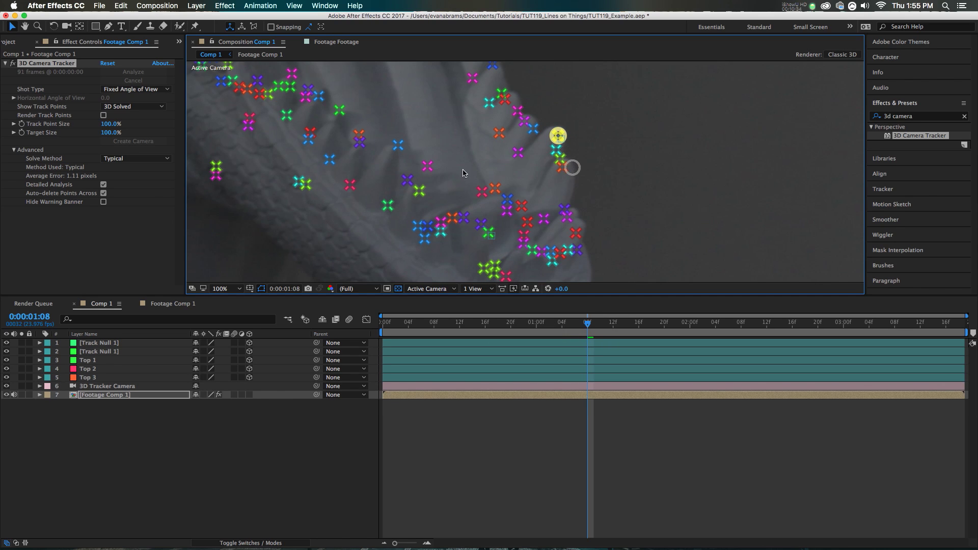
pyautogui.rightClick(400, 149)
pyautogui.click(420, 178)
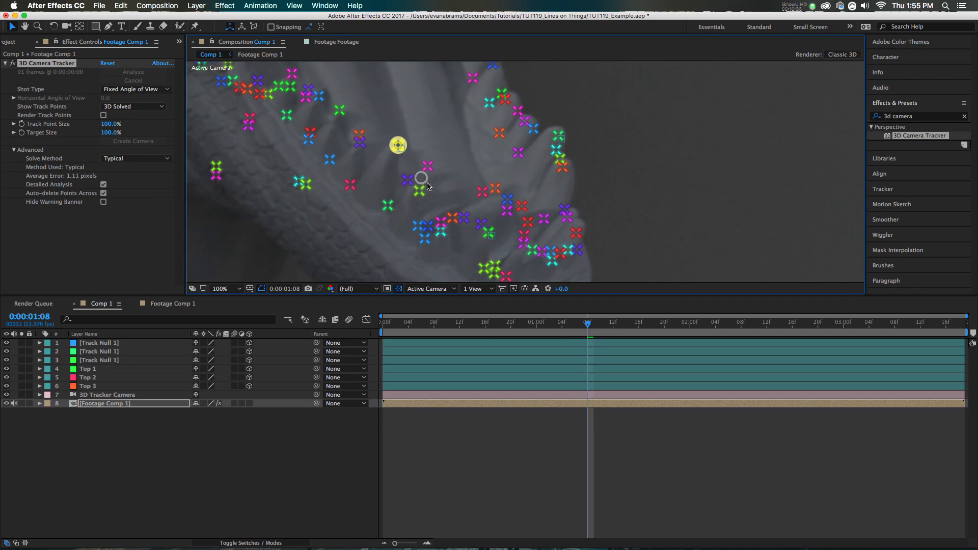
# Change the label color of the three new lower-jaw nulls to yellow
pyautogui.click(86, 360)
pyautogui.keyDown('shift'); pyautogui.click(91, 343); pyautogui.keyUp('shift')
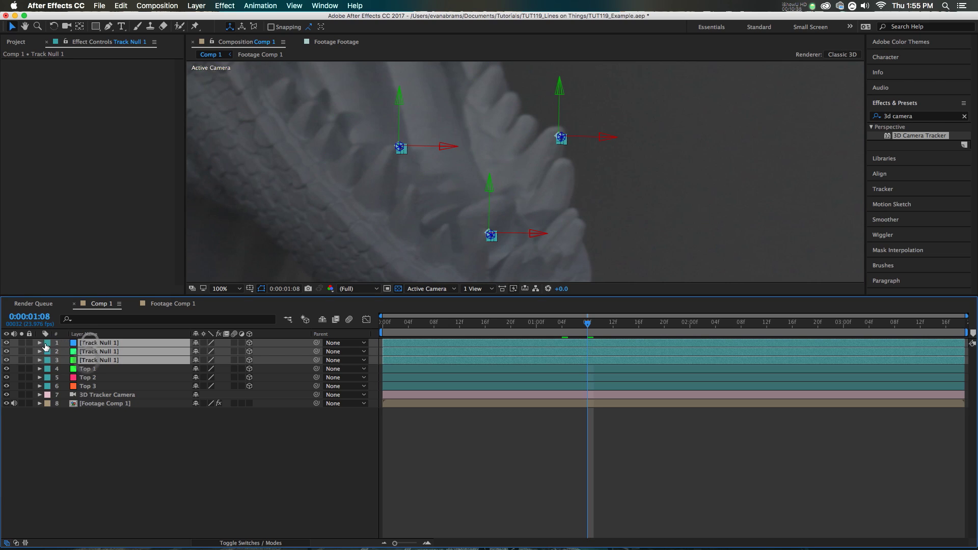
pyautogui.click(46, 346)
pyautogui.click(77, 395)
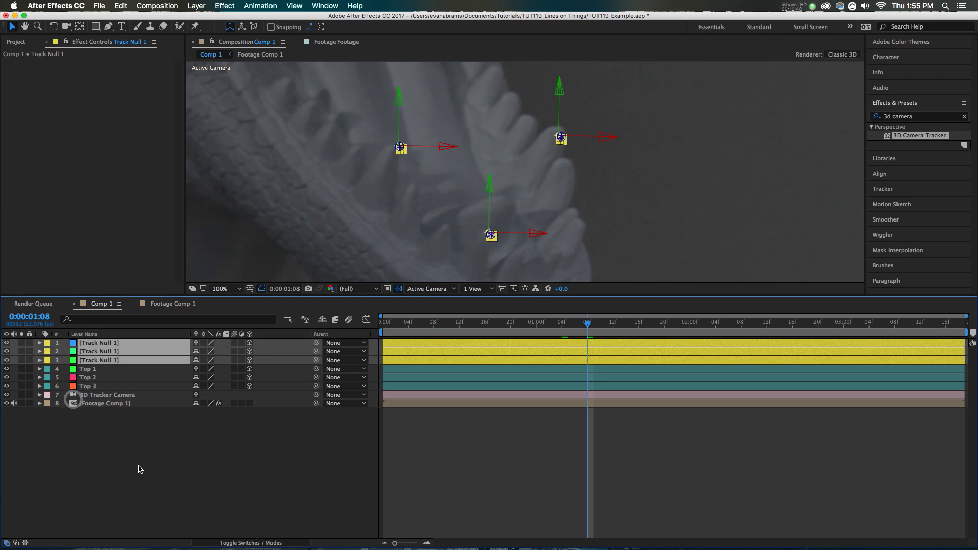
pyautogui.click(140, 469)
# Rename the first two yellow nulls Bottom and copy that name for reuse
pyautogui.hotkey('ctrl', 'Up')
pyautogui.press('Return')
pyautogui.write('Bottom')
pyautogui.press('Return')
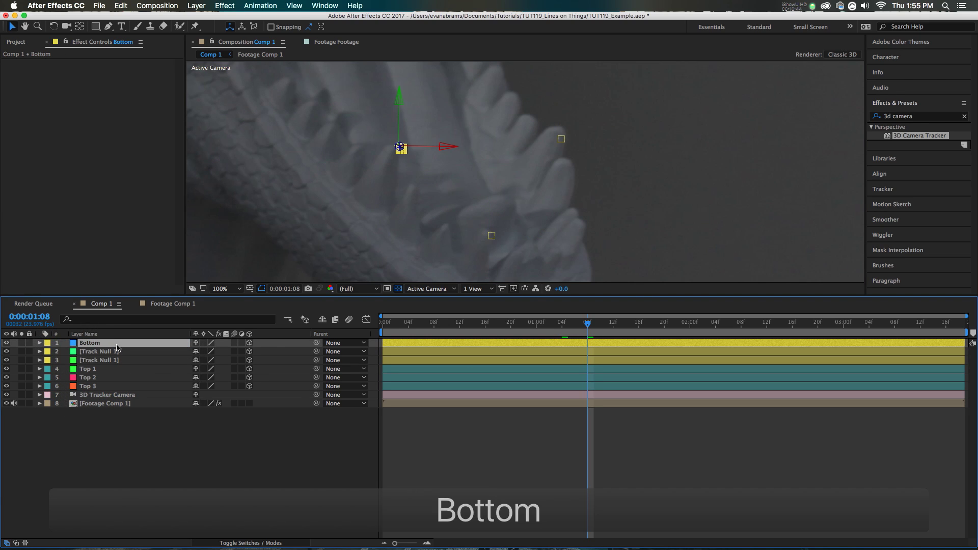
pyautogui.click(117, 352)
pyautogui.press('Return')
pyautogui.write('Bottom')
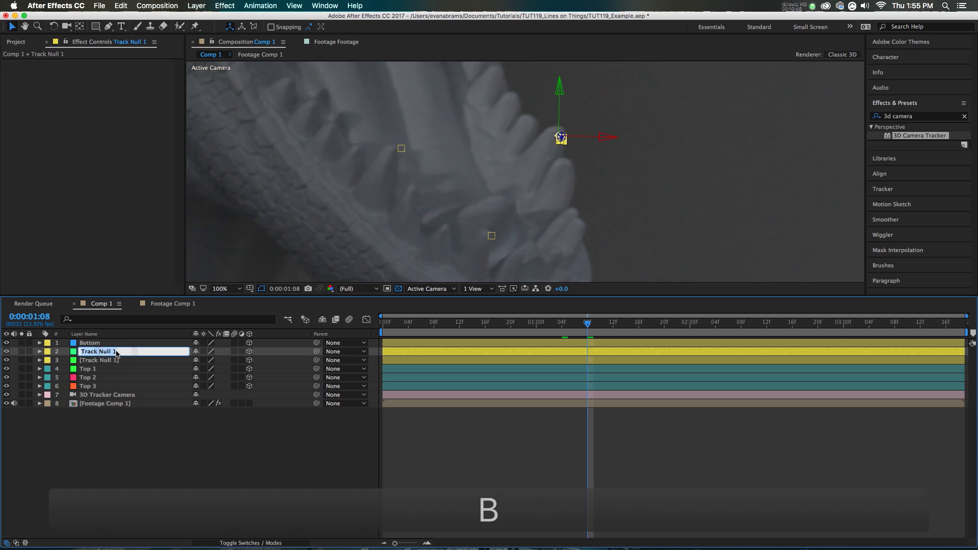
pyautogui.press('super+a')
pyautogui.press('super+c')
pyautogui.press('Return')
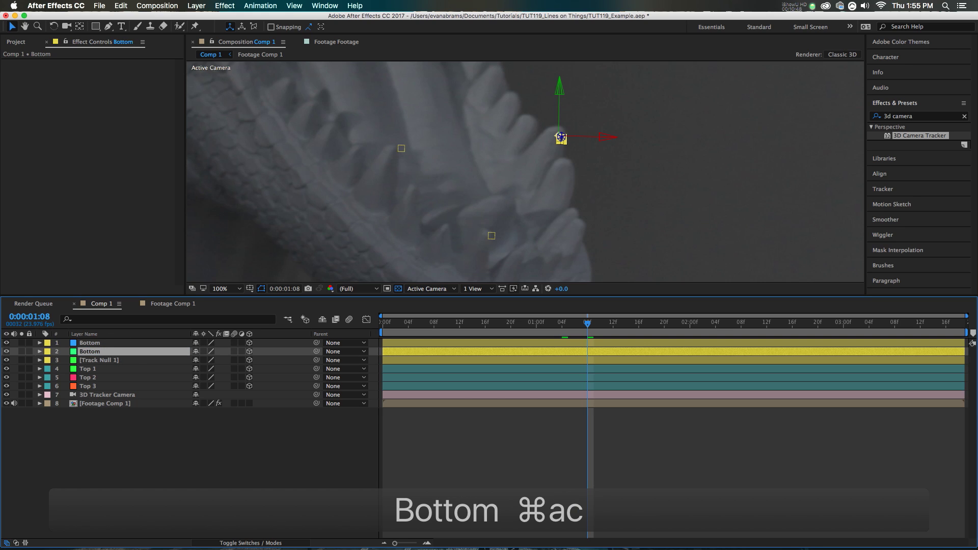
# Rename the third yellow null, on the front lower tooth, with the copied name Bottom
pyautogui.click(132, 361)
pyautogui.press('Return')
pyautogui.press('super+v')
pyautogui.press('Return')
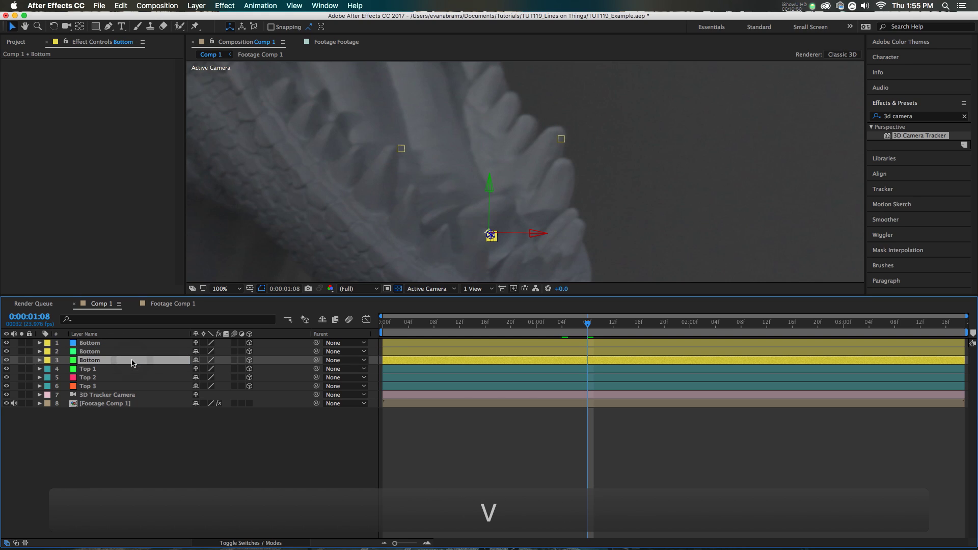
pyautogui.click(387, 439)
pyautogui.scroll(-2, 506, 175)
pyautogui.moveTo(517, 142); pyautogui.dragTo(502, 204)
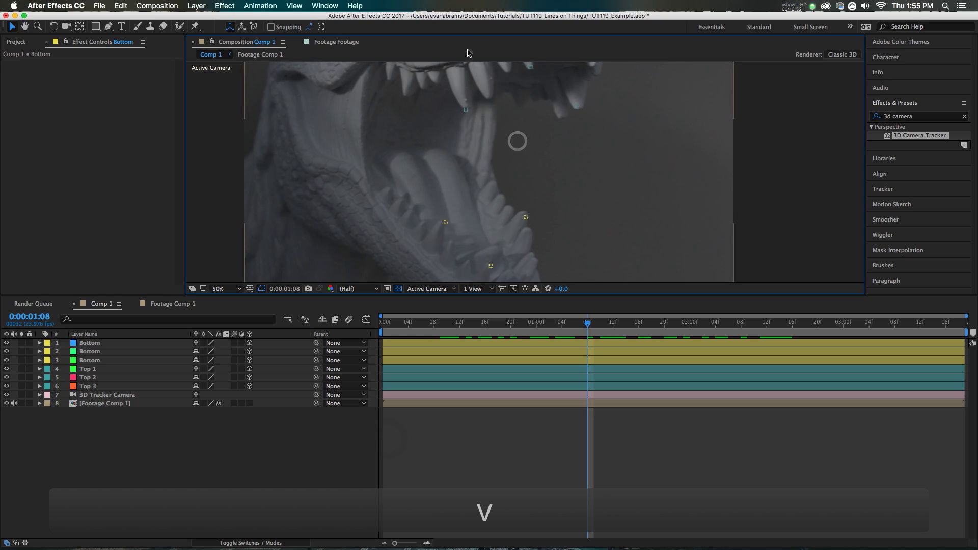
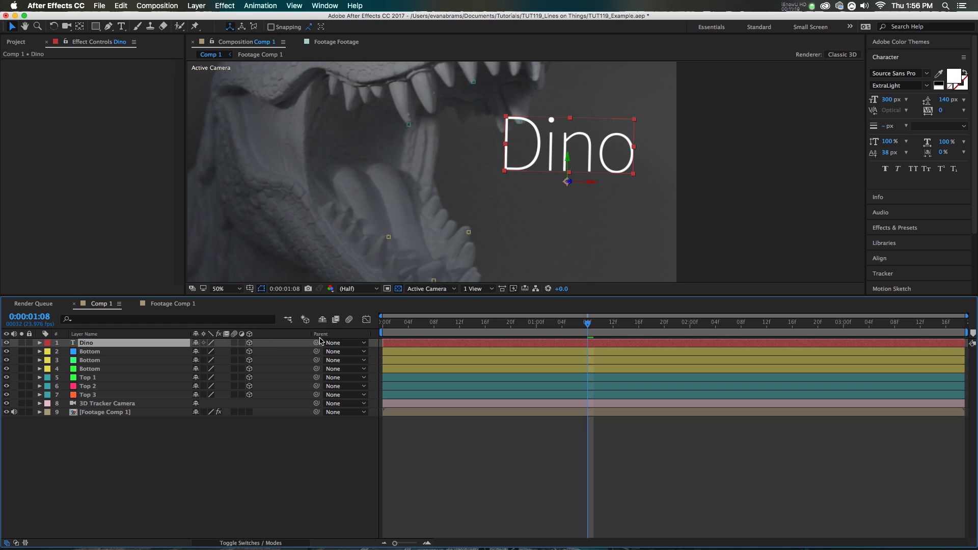
# Go to the first frame, switch the layer list to source names, and reveal the Position of the Dino text layer
pyautogui.click(249, 343)
pyautogui.click(249, 343)
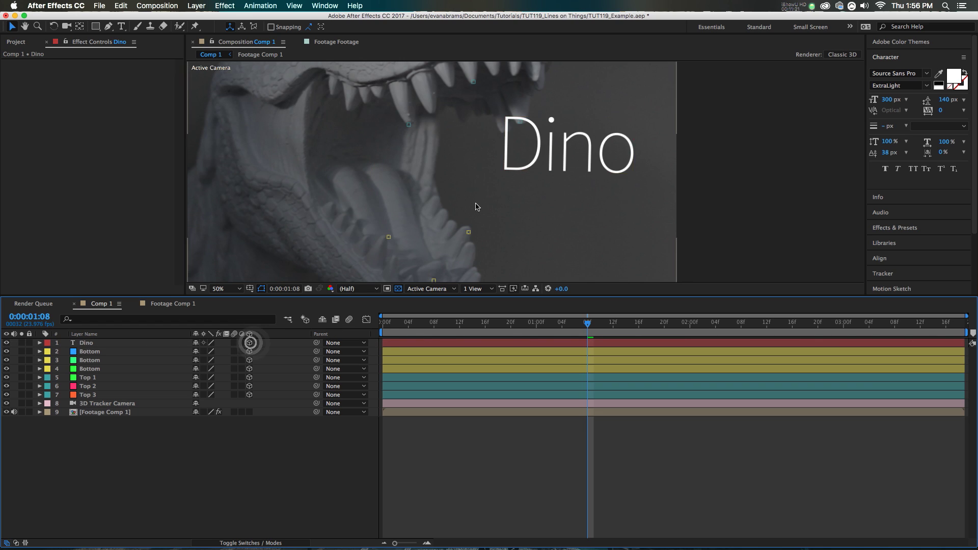
pyautogui.scroll(-1, 503, 189)
pyautogui.moveTo(457, 326); pyautogui.dragTo(383, 326)
pyautogui.click(142, 334)
pyautogui.click(142, 342)
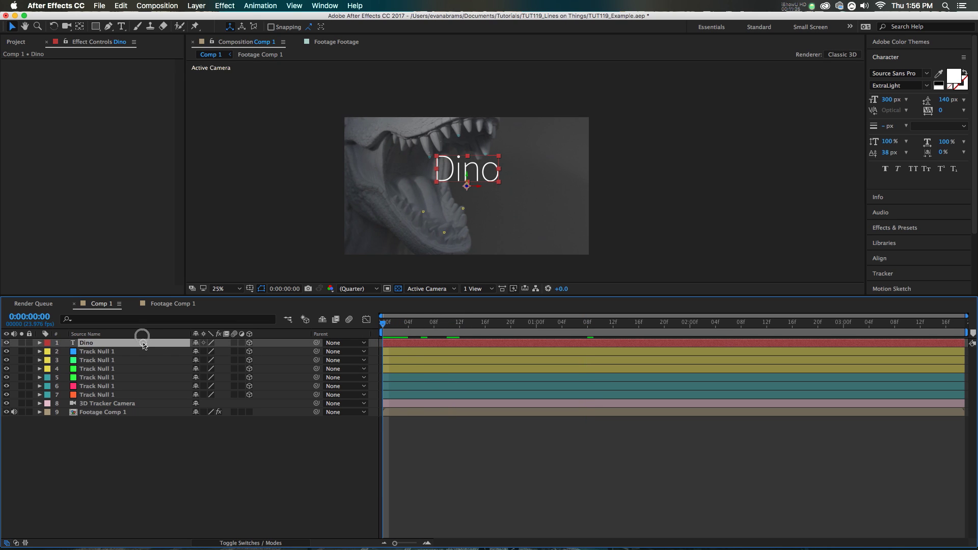
pyautogui.press('p')
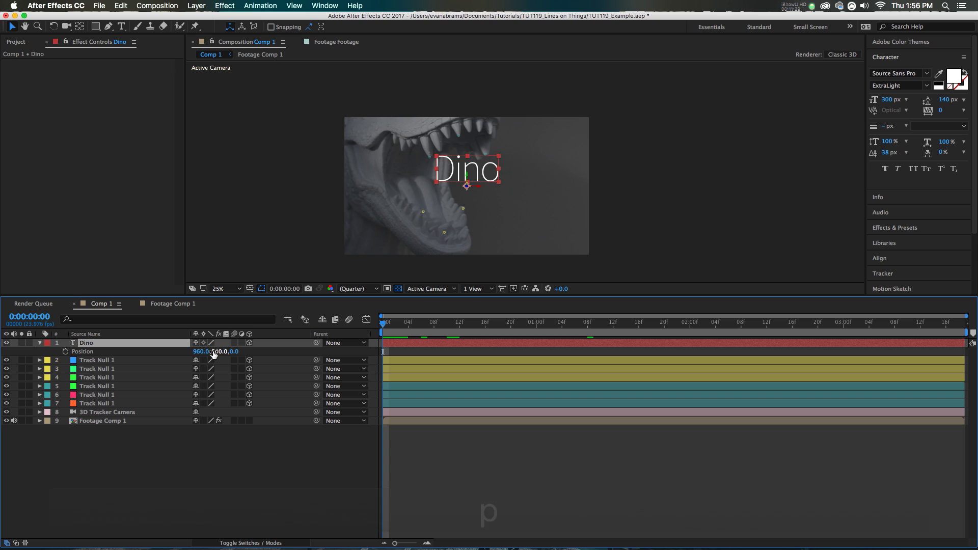
# Reveal the 3D Tracker Camera's Position and scrub to 0:00:03:18 to examine how the camera moves relative to the text
pyautogui.click(418, 414)
pyautogui.press('p')
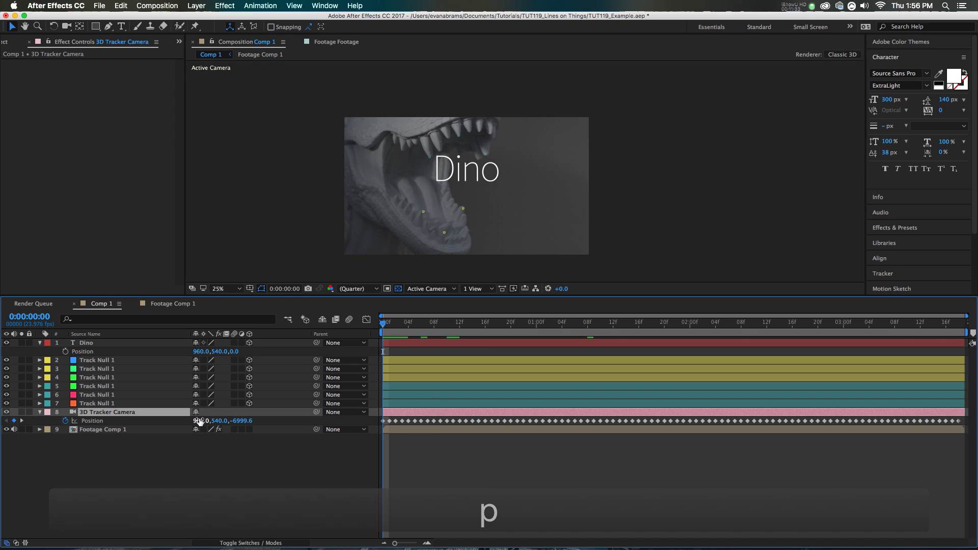
pyautogui.moveTo(418, 326); pyautogui.dragTo(962, 337)
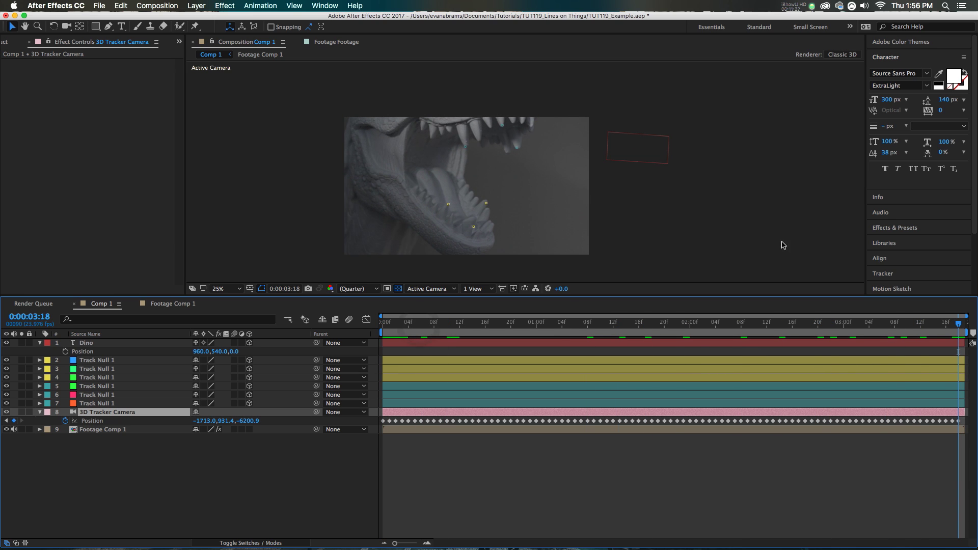
# Switch the Dino text layer's 3D property off and back on, and compare the text with the tracker camera
pyautogui.click(636, 149)
pyautogui.click(249, 343)
pyautogui.click(249, 344)
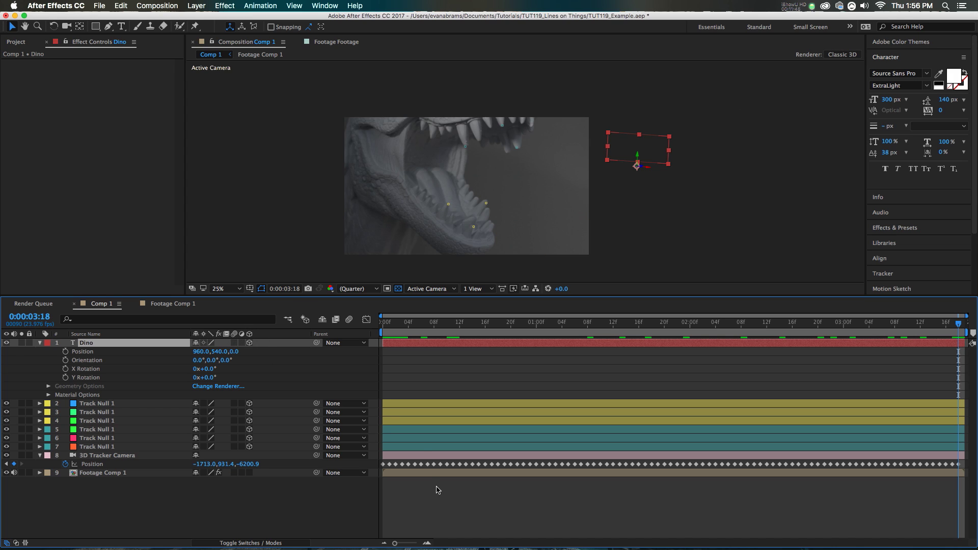
pyautogui.click(422, 456)
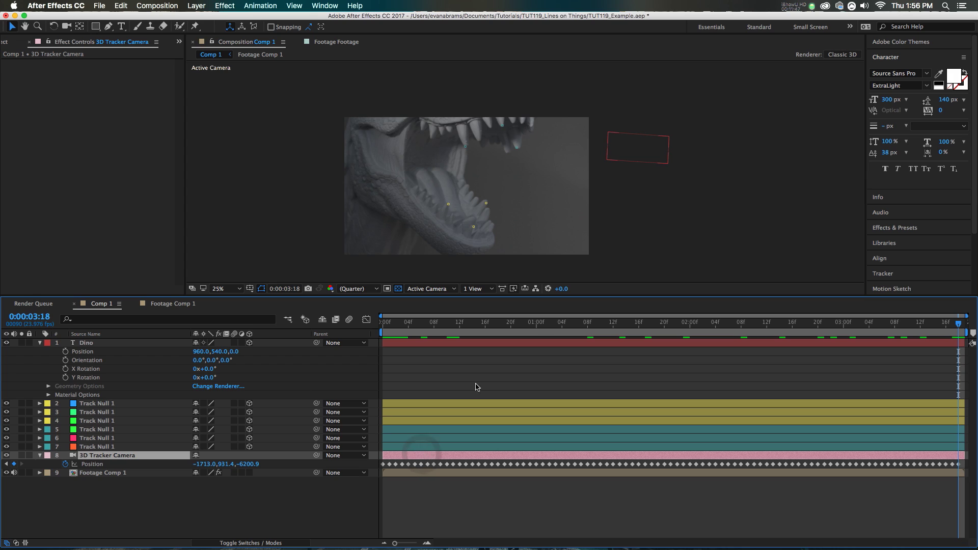
pyautogui.click(511, 343)
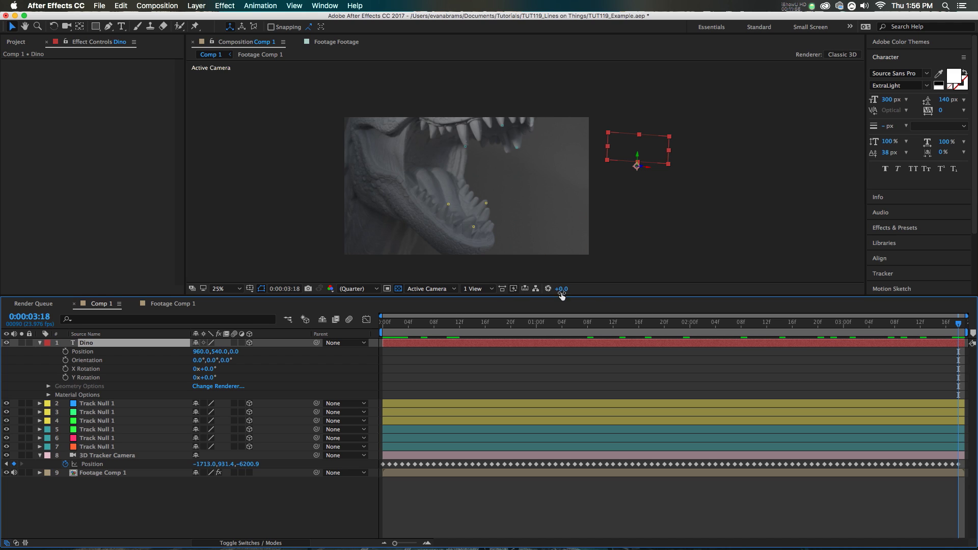
# Reposition the Dino text inside the dinosaur's mouth, adjusting it at the last and first frames to about 806, 665, 1242
pyautogui.moveTo(650, 148); pyautogui.dragTo(362, 237)
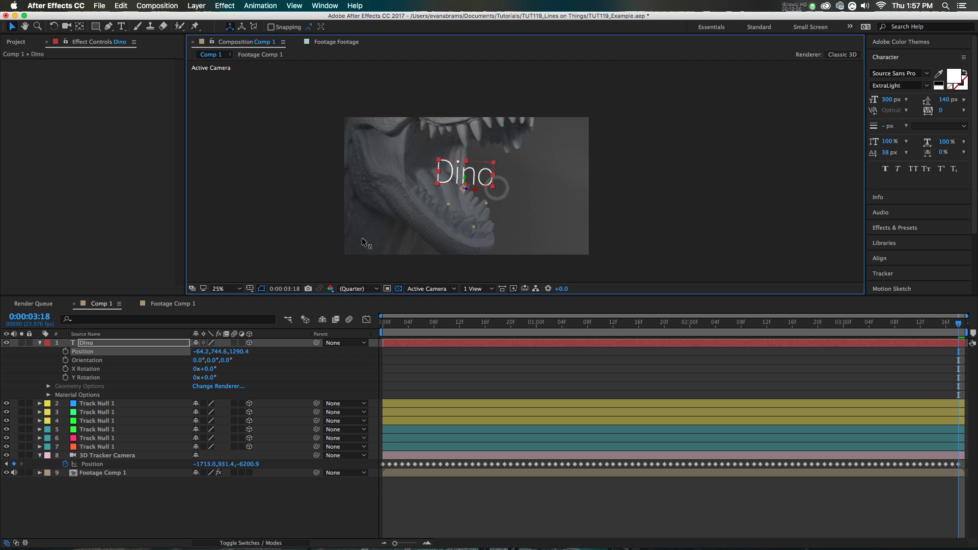
pyautogui.moveTo(461, 175); pyautogui.dragTo(487, 178)
pyautogui.moveTo(416, 326); pyautogui.dragTo(383, 326)
pyautogui.moveTo(392, 201); pyautogui.dragTo(461, 191)
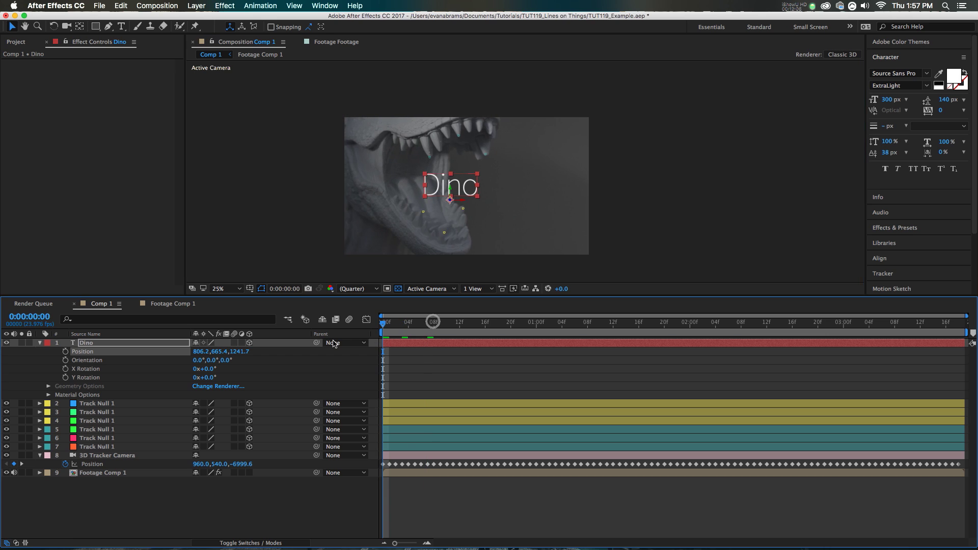
# Push the Dino text deeper at 0:00:03:12, shift it at the first frame to about 759, 662, 3114, and preview the motion
pyautogui.press('space')
pyautogui.moveTo(564, 189); pyautogui.dragTo(504, 176)
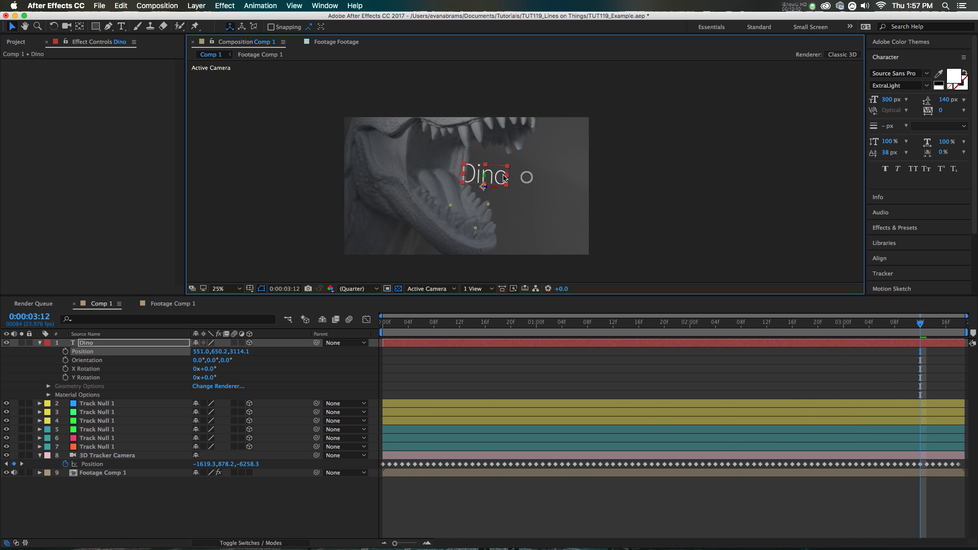
pyautogui.press('space')
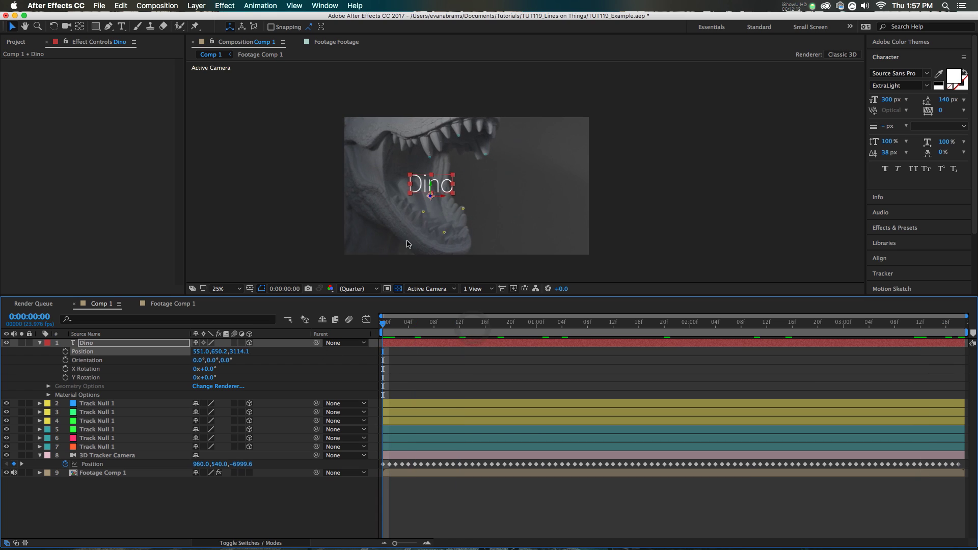
pyautogui.moveTo(447, 190); pyautogui.dragTo(465, 192)
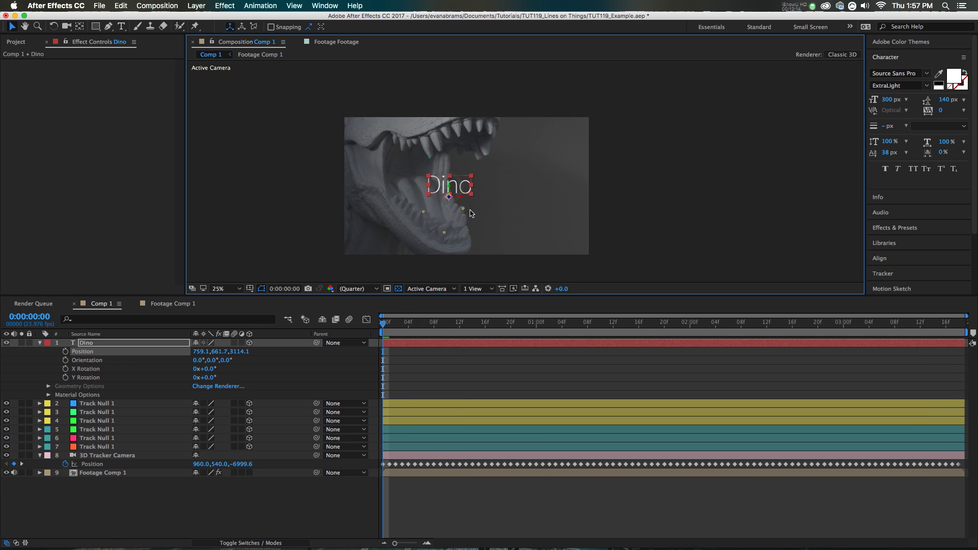
pyautogui.click(427, 326)
pyautogui.press('space')
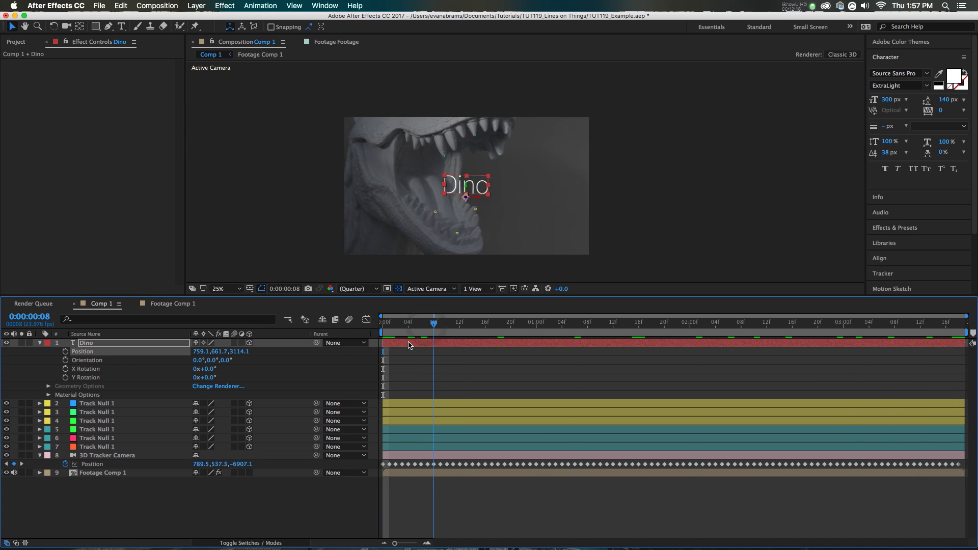
# Add a null object to Comp 1 at 0:00:02:04
pyautogui.scroll(2, 488, 192)
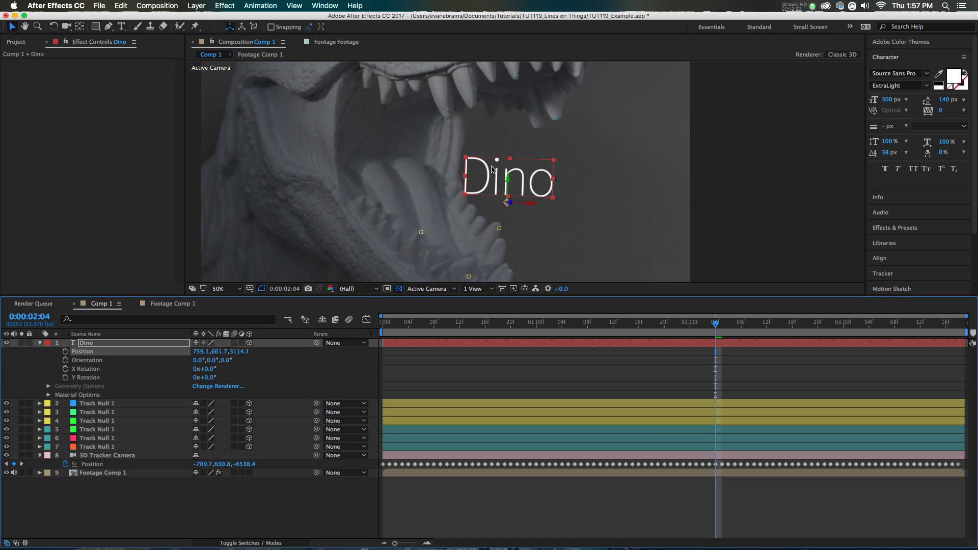
pyautogui.scroll(2, 496, 173)
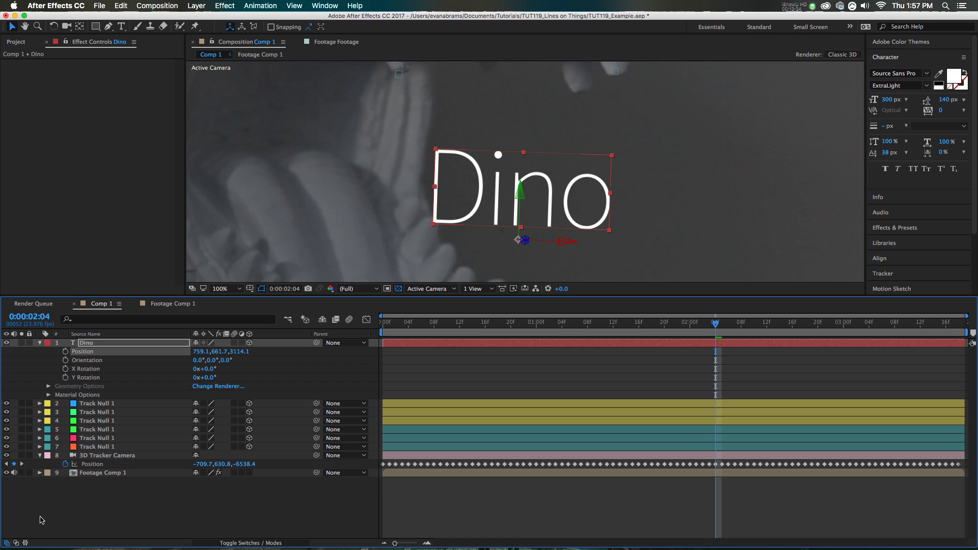
pyautogui.click(97, 503)
pyautogui.rightClick(100, 502)
pyautogui.moveTo(152, 451)
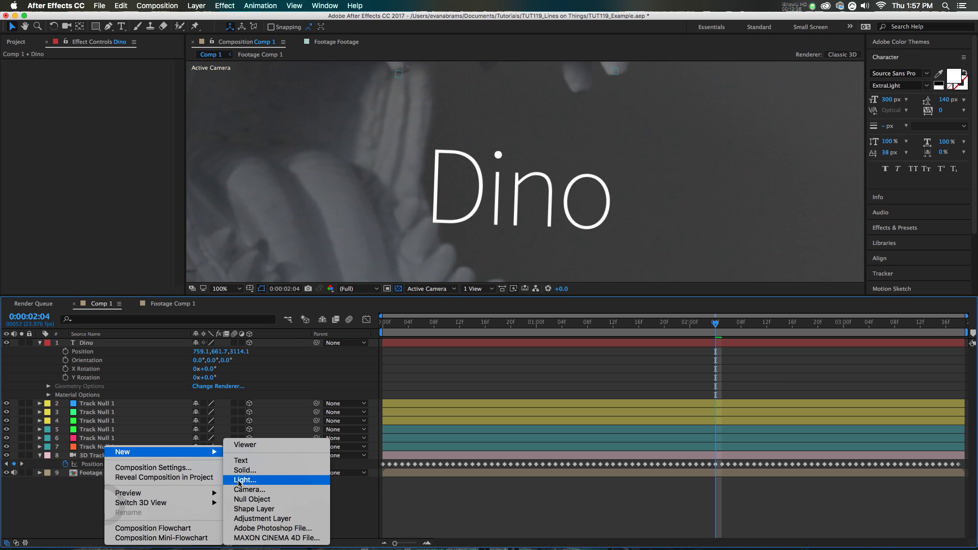
pyautogui.click(242, 499)
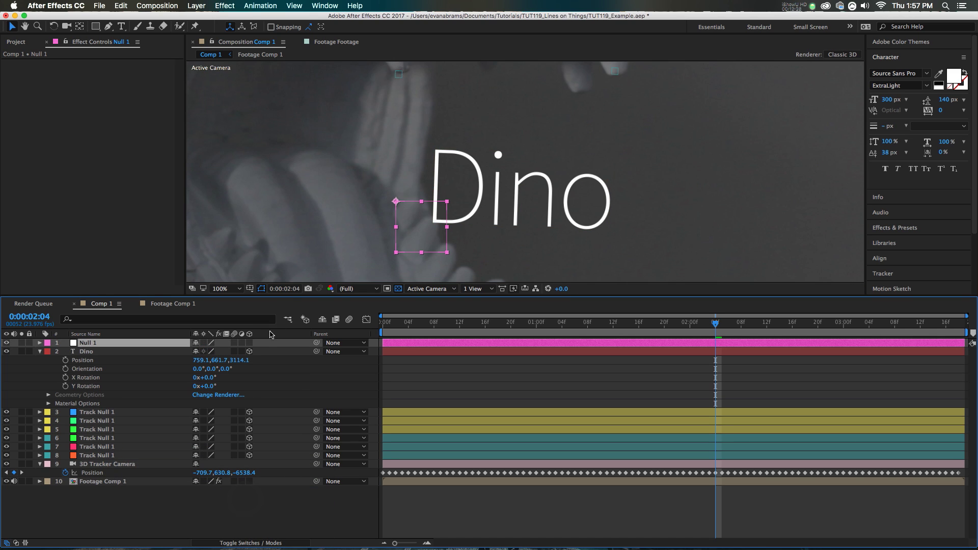
# Make the new null 3D and parent it to the Dino text layer, snapping it to the text's position
pyautogui.press(',')
pyautogui.press(',')
pyautogui.press(',')
pyautogui.press(',')
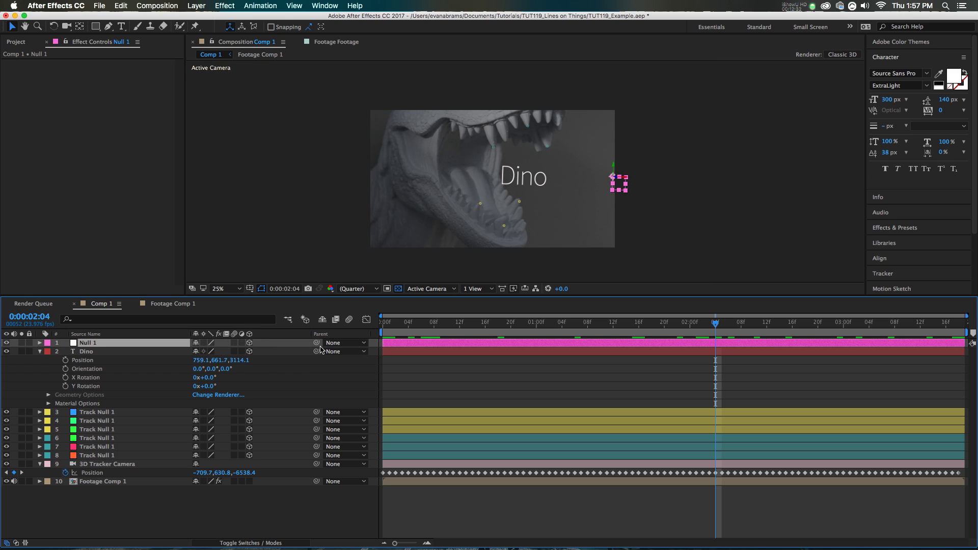
pyautogui.moveTo(278, 348); pyautogui.dragTo(148, 353)
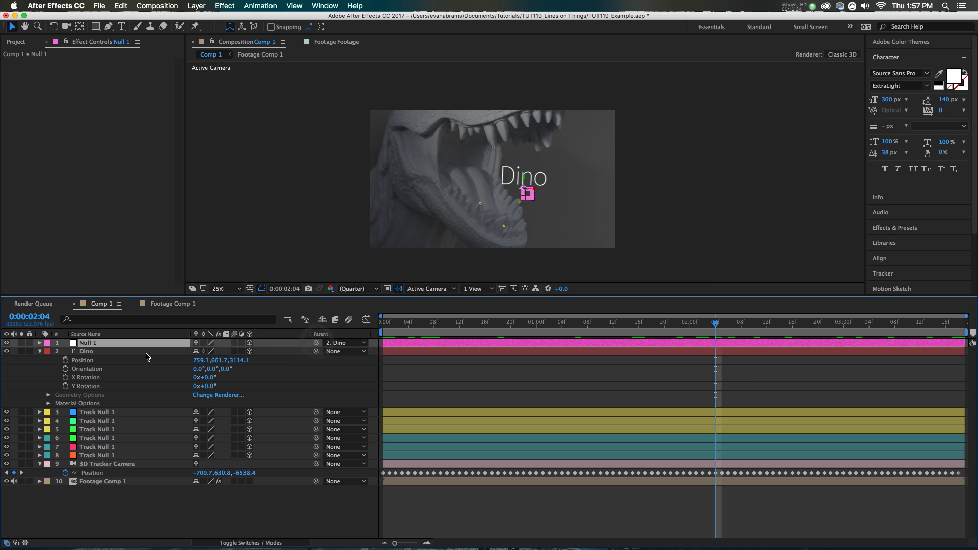
# Move the null up and sideways so its anchor sits at the base of the letter i in Dino
pyautogui.scroll(4, 521, 189)
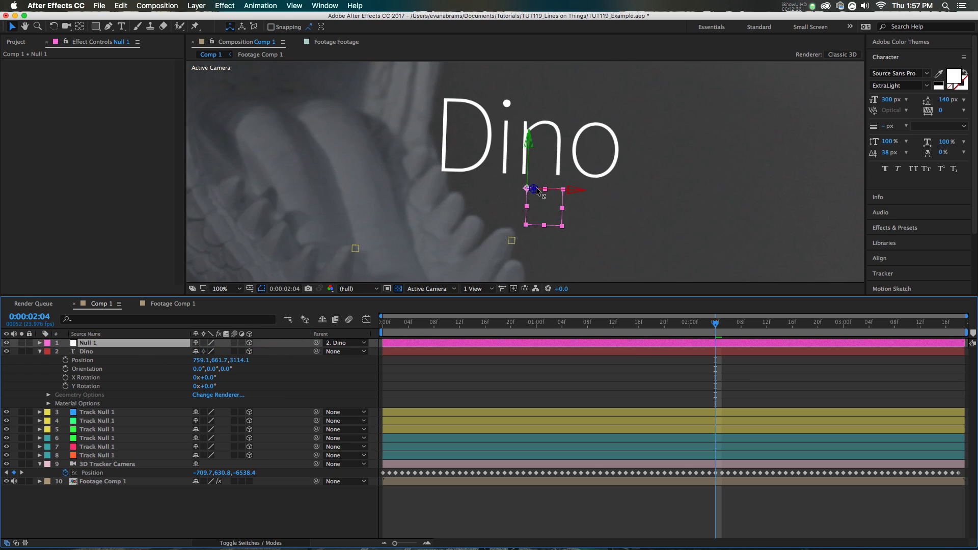
pyautogui.click(153, 352)
pyautogui.click(147, 342)
pyautogui.scroll(2, 511, 182)
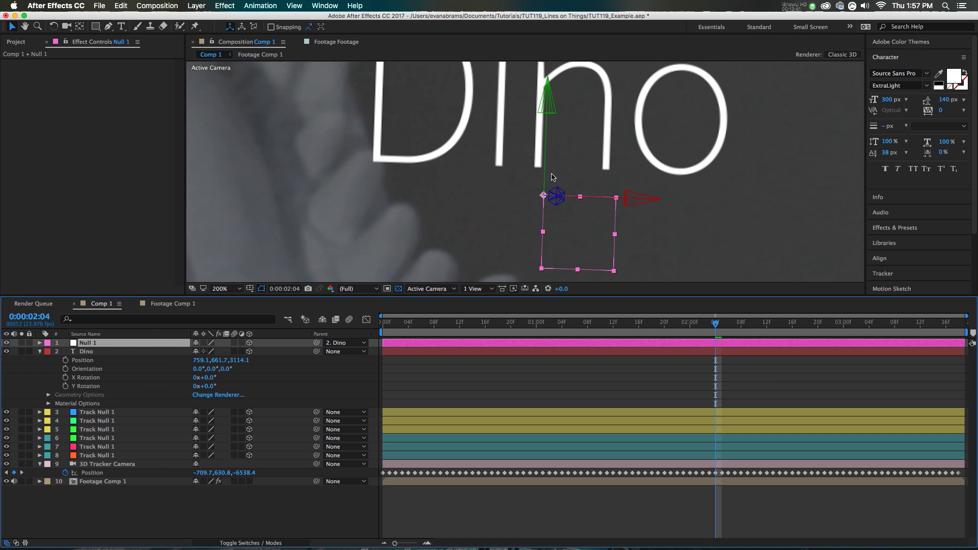
pyautogui.moveTo(546, 179); pyautogui.dragTo(539, 135)
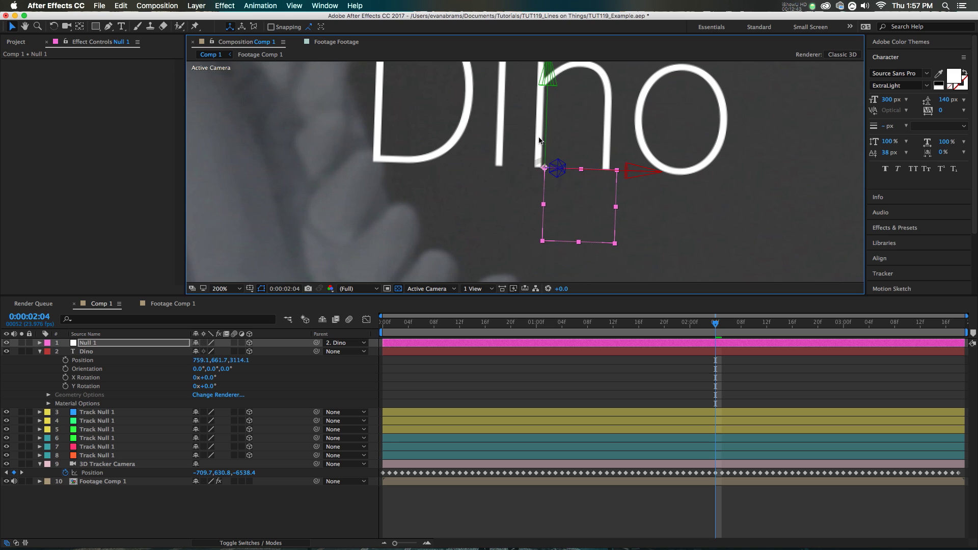
pyautogui.moveTo(585, 168); pyautogui.dragTo(526, 180)
pyautogui.scroll(-2, 524, 131)
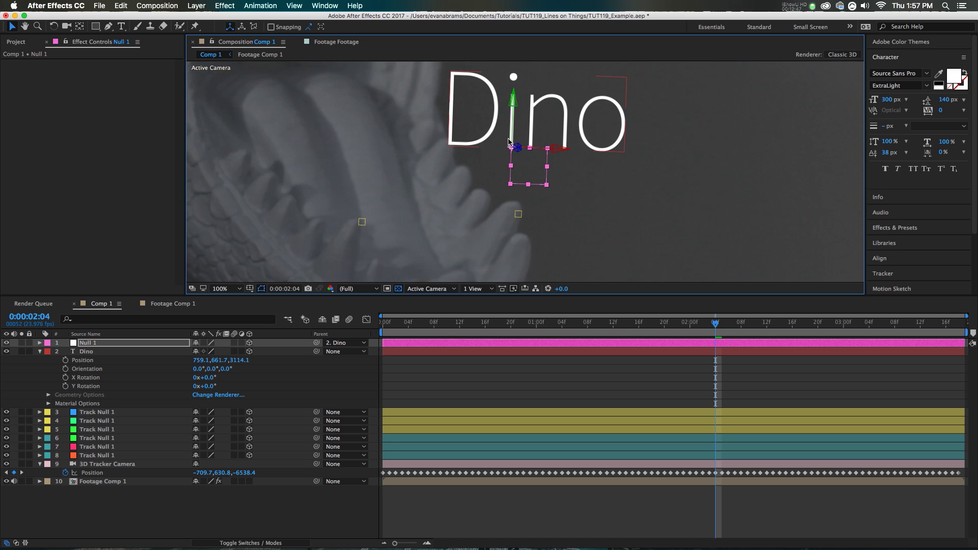
# Duplicate the null and place the copy at the base of the n's right leg
pyautogui.click(88, 343)
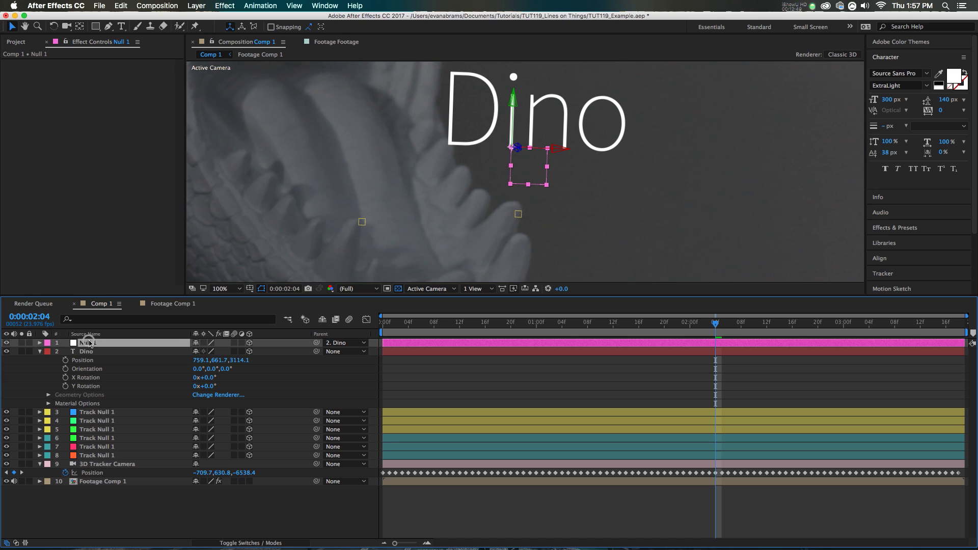
pyautogui.press('super+d')
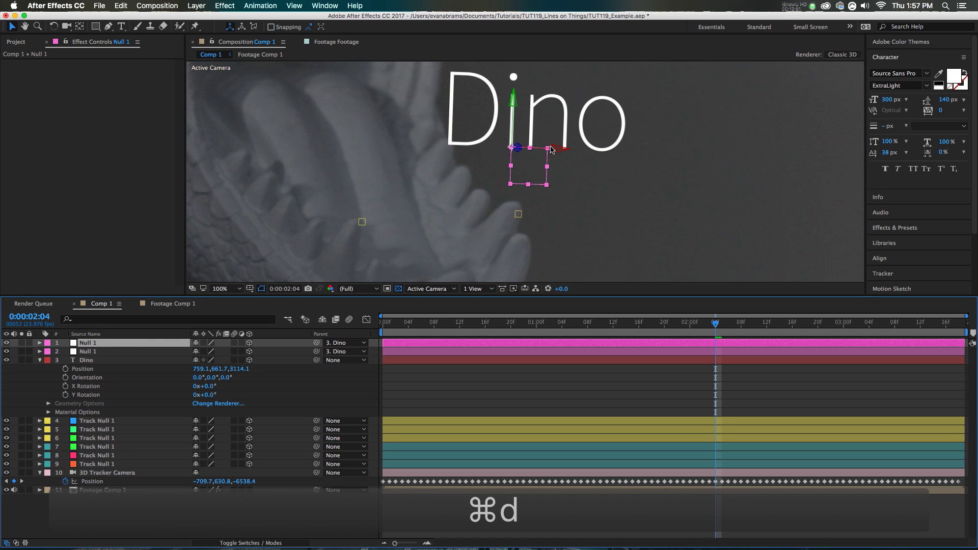
pyautogui.scroll(2, 550, 146)
pyautogui.moveTo(583, 154); pyautogui.dragTo(699, 162)
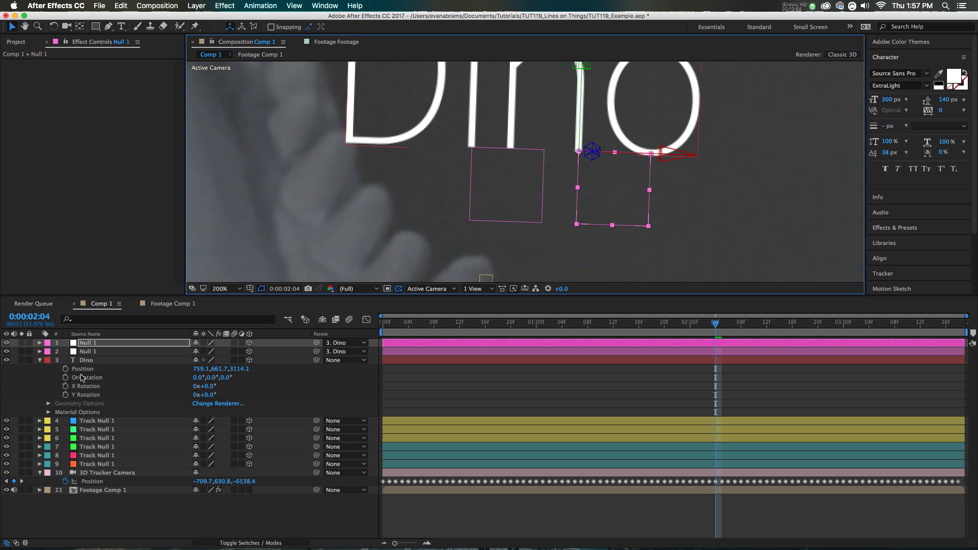
# Duplicate the null again and place the third copy at the top of the letter o
pyautogui.press('super+d')
pyautogui.scroll(3, 487, 159)
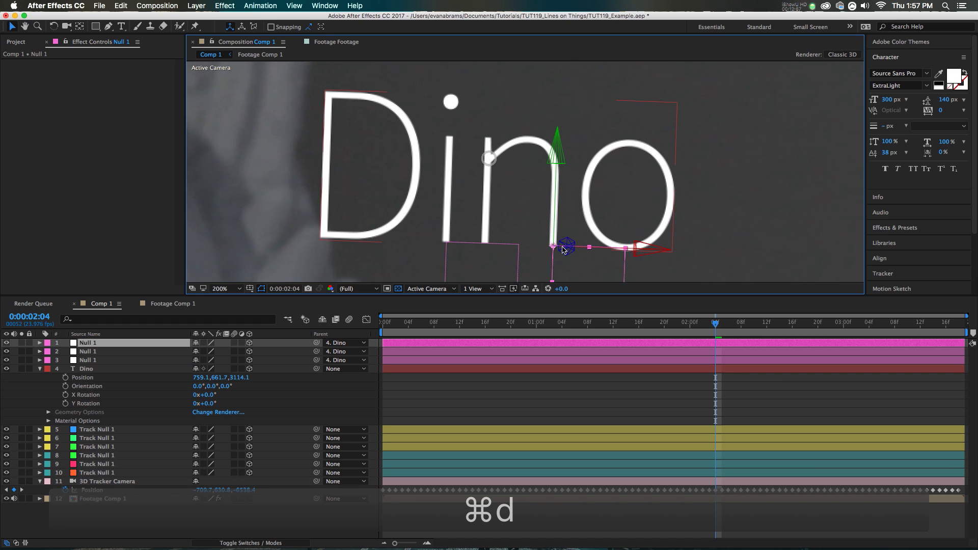
pyautogui.moveTo(531, 182); pyautogui.dragTo(580, 171)
pyautogui.scroll(-2, 500, 161)
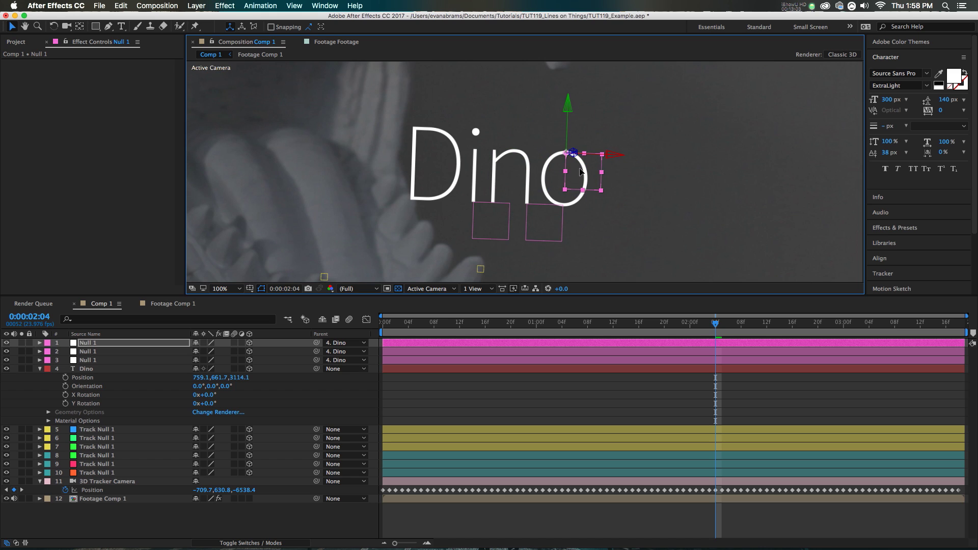
# Collapse the Dino layer's properties and rename the null on the letter o as Text
pyautogui.click(40, 368)
pyautogui.click(111, 342)
pyautogui.press('Return')
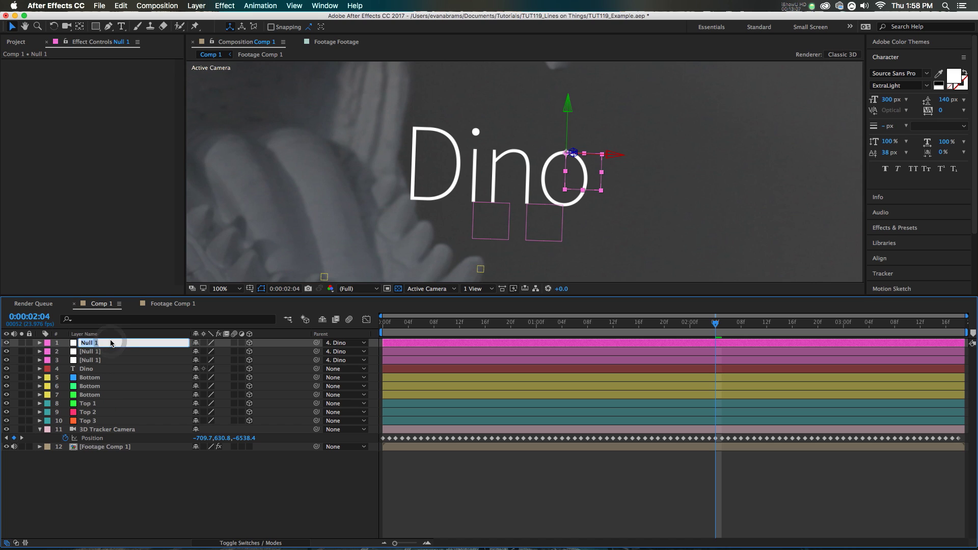
pyautogui.write('Text')
pyautogui.press('Return')
# Copy the name Text onto the other two nulls parented to Dino
pyautogui.press('Return')
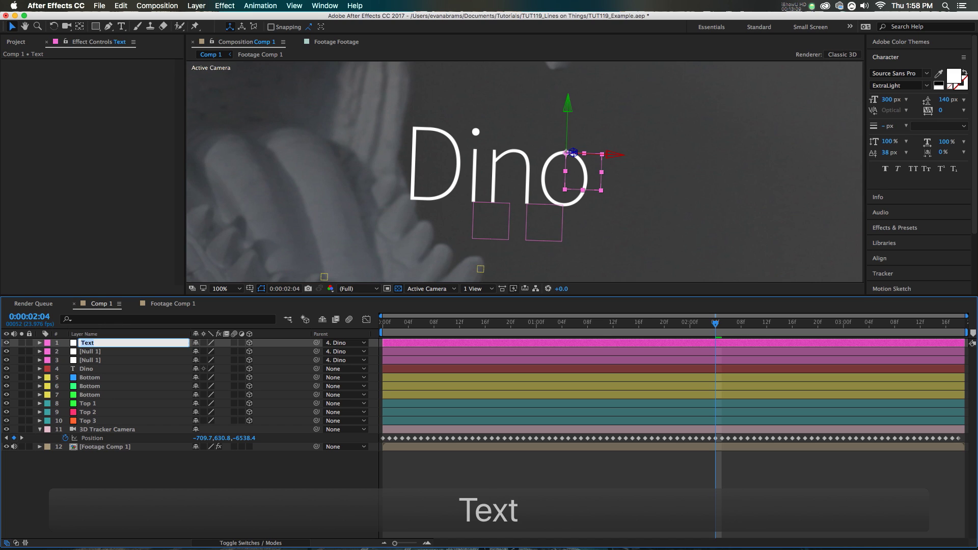
pyautogui.press('super+c')
pyautogui.click(110, 354)
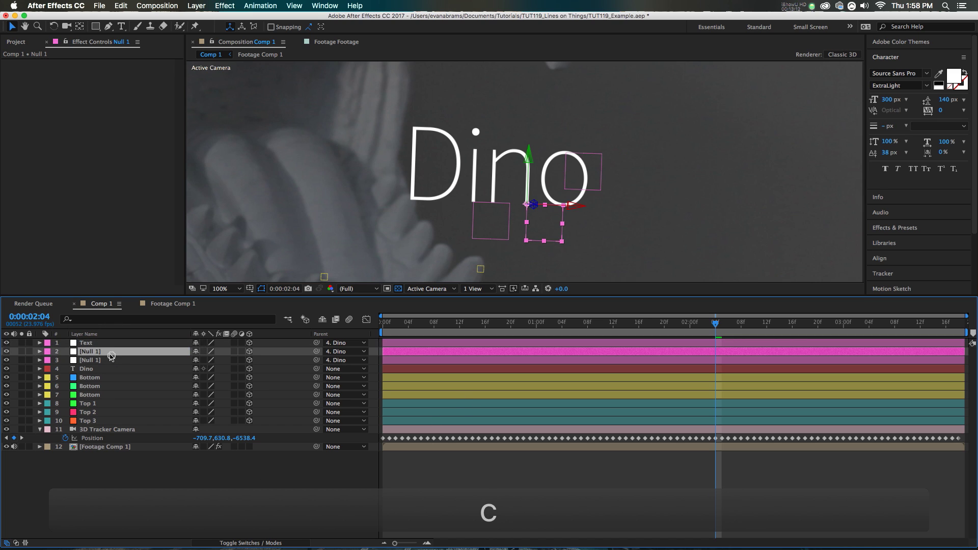
pyautogui.press('super+v')
pyautogui.click(114, 360)
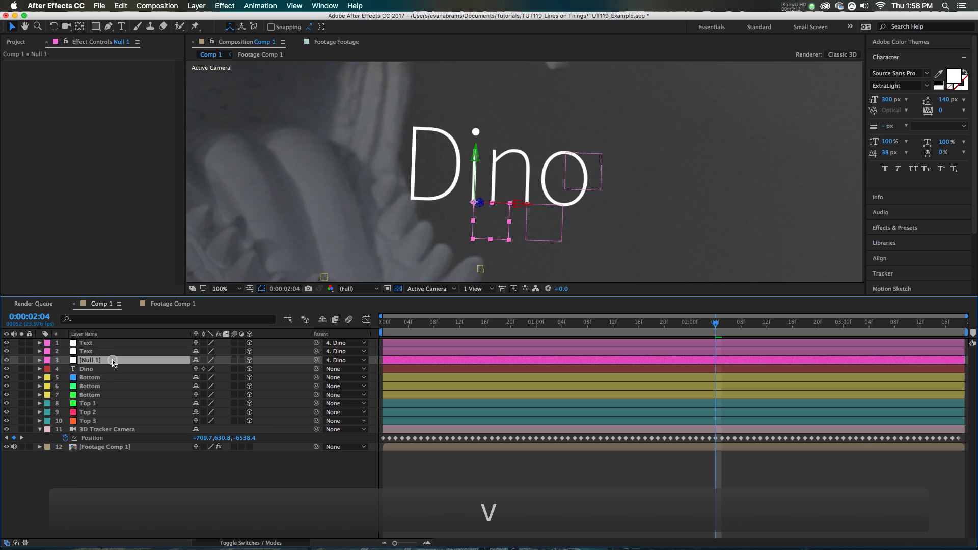
pyautogui.press('Return')
pyautogui.press('super+v')
pyautogui.press('Return')
# Collapse the 3D Camera Tracker effect on the Footage Comp 1 layer and deselect the layer
pyautogui.click(502, 447)
pyautogui.scroll(-2, 549, 251)
pyautogui.press('v')
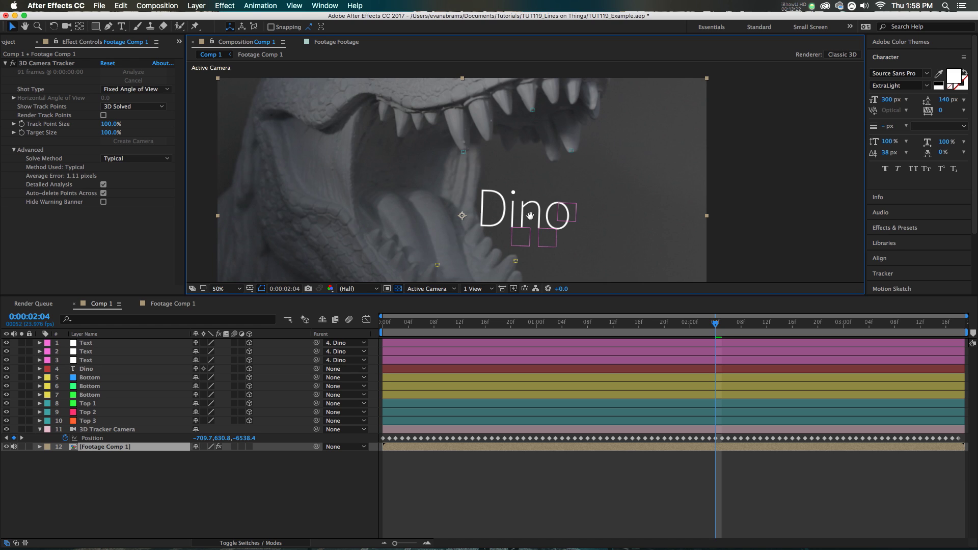
pyautogui.moveTo(530, 215); pyautogui.dragTo(532, 185)
pyautogui.click(145, 210)
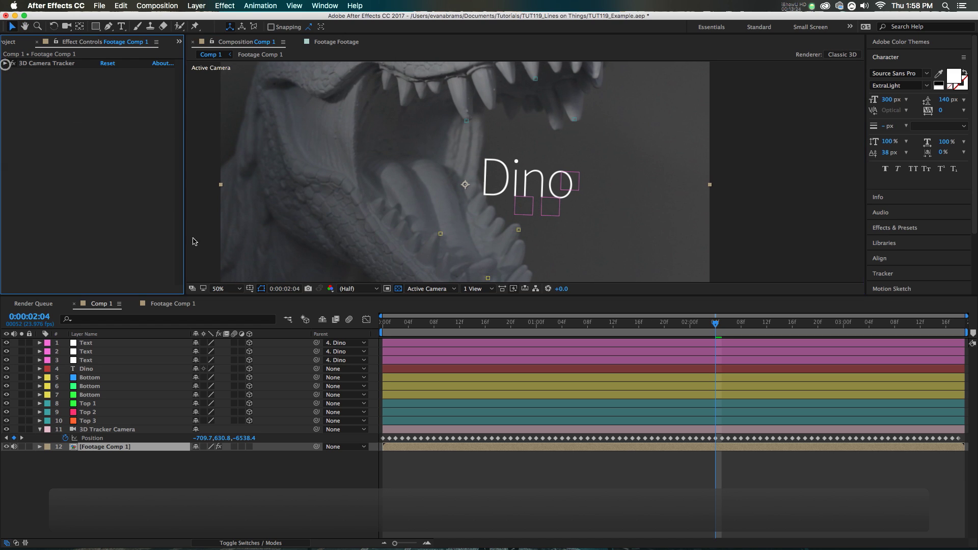
pyautogui.click(436, 496)
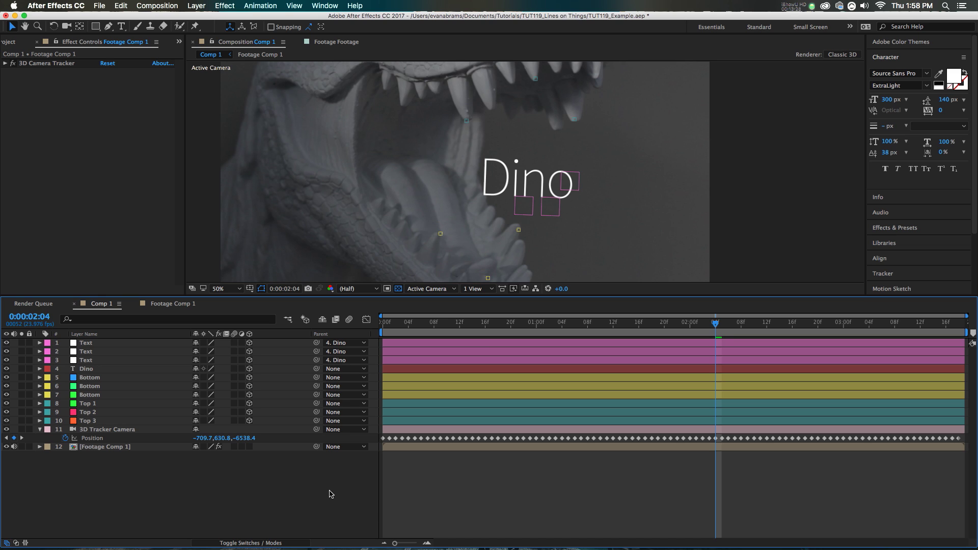
# Add a black 1920 x 1080 px solid named Black Solid 1 to the composition
pyautogui.rightClick(162, 477)
pyautogui.moveTo(171, 449)
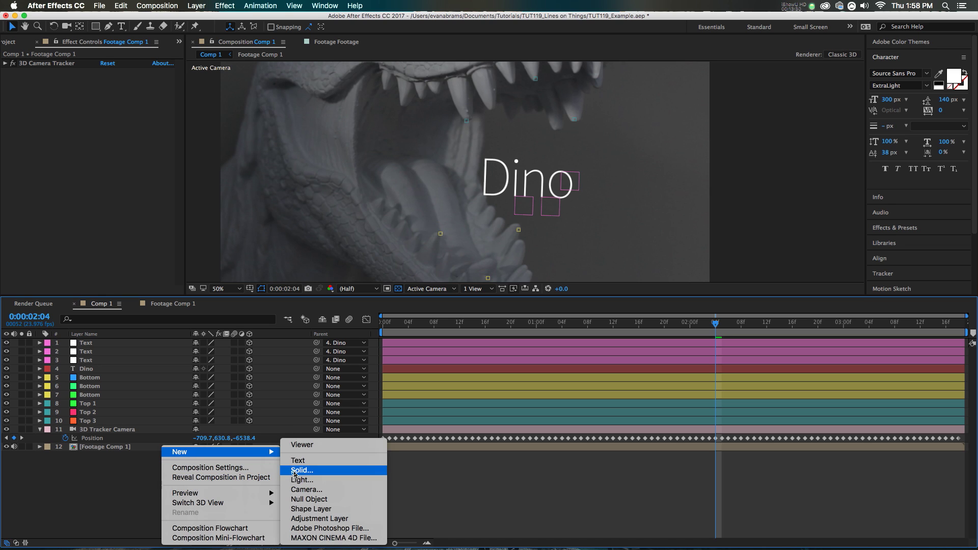
pyautogui.click(289, 471)
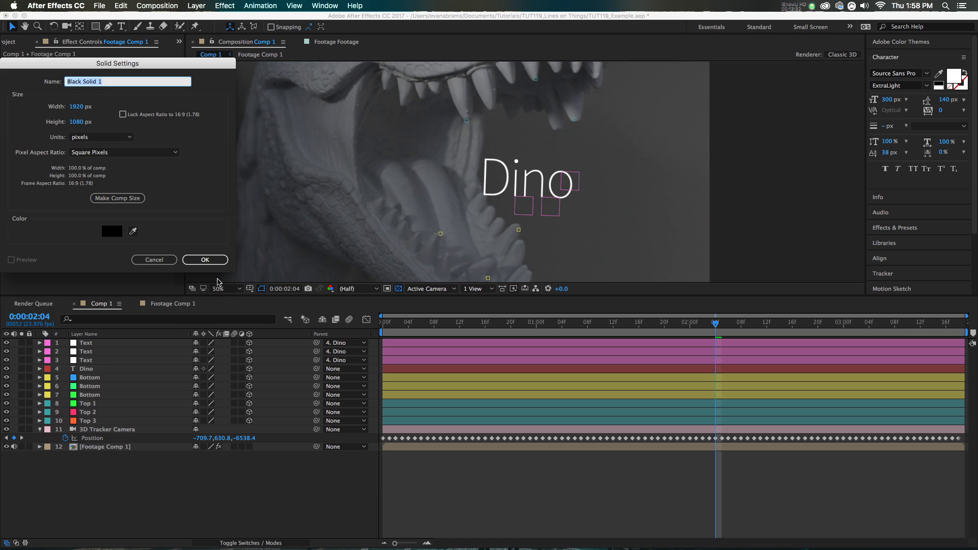
pyautogui.click(207, 261)
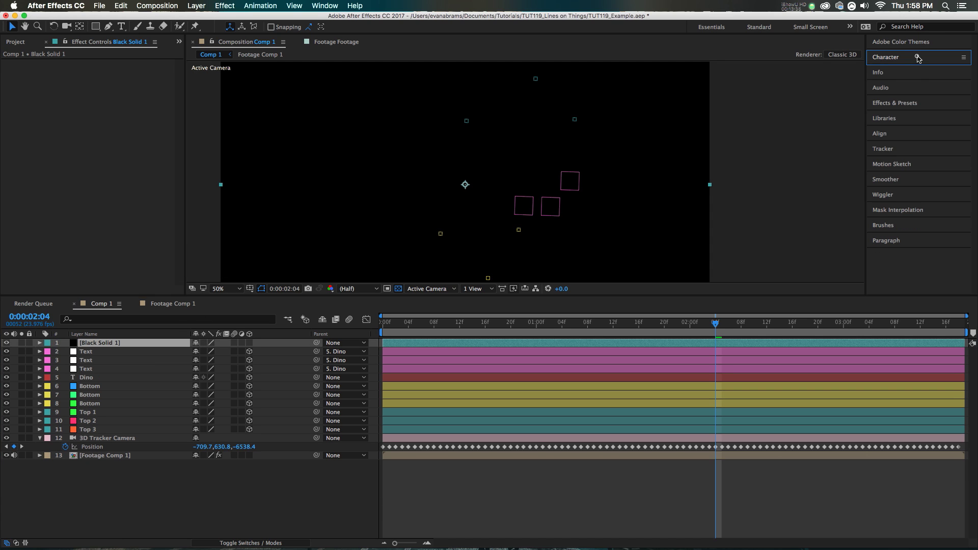
# Find the Plexus effect and apply it to Black Solid 1
pyautogui.click(899, 103)
pyautogui.write('3d camera')
pyautogui.tripleClick(897, 116)
pyautogui.write('plex')
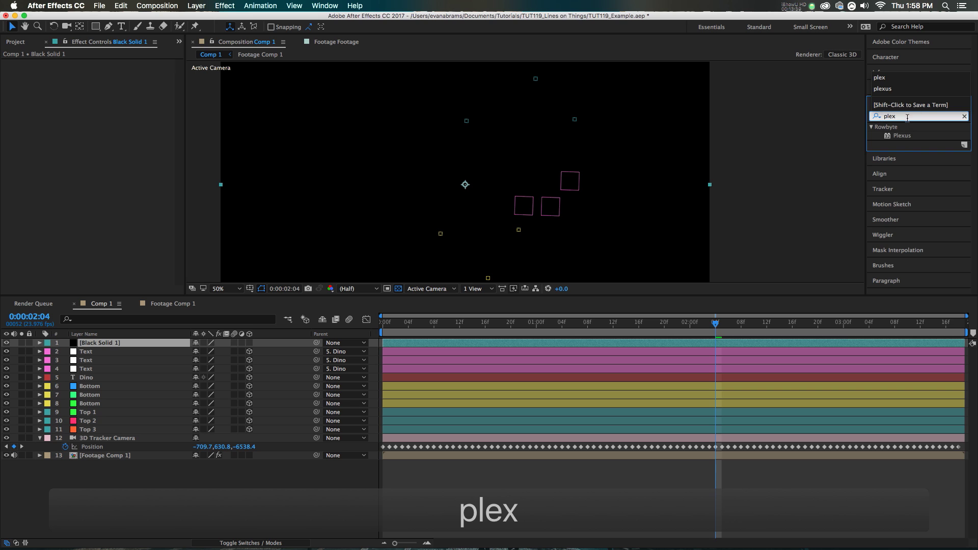
pyautogui.doubleClick(900, 135)
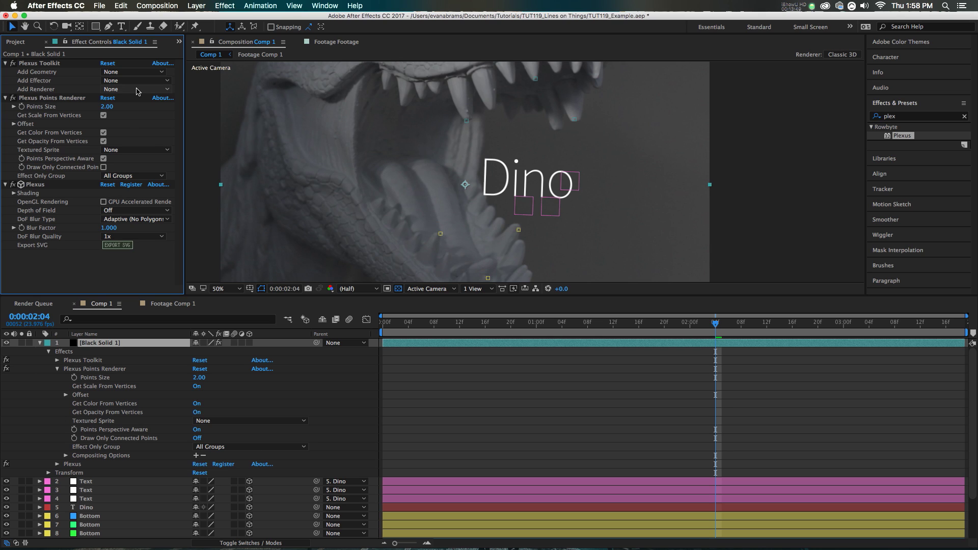
# Add a Layers geometry object to Plexus and set its Object Type to 3D Layers
pyautogui.click(110, 72)
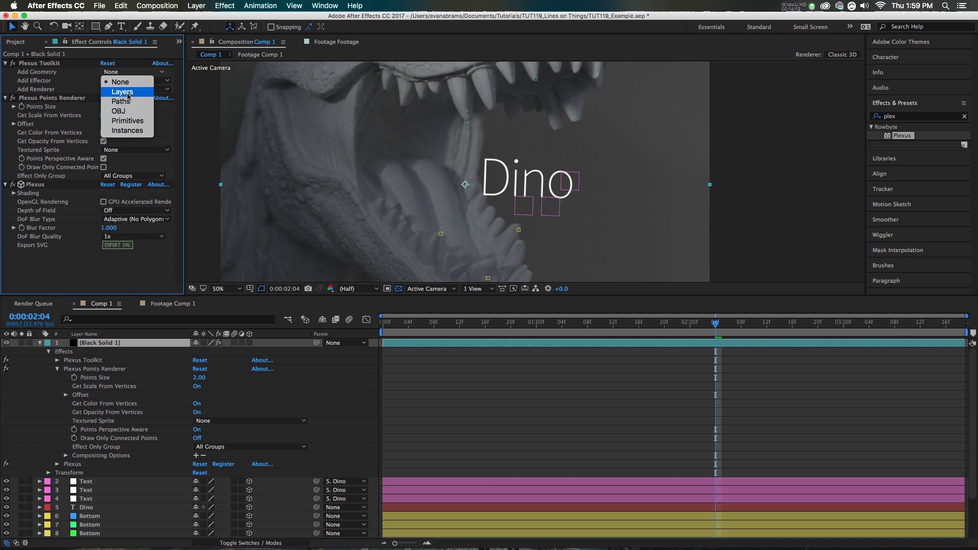
pyautogui.click(122, 92)
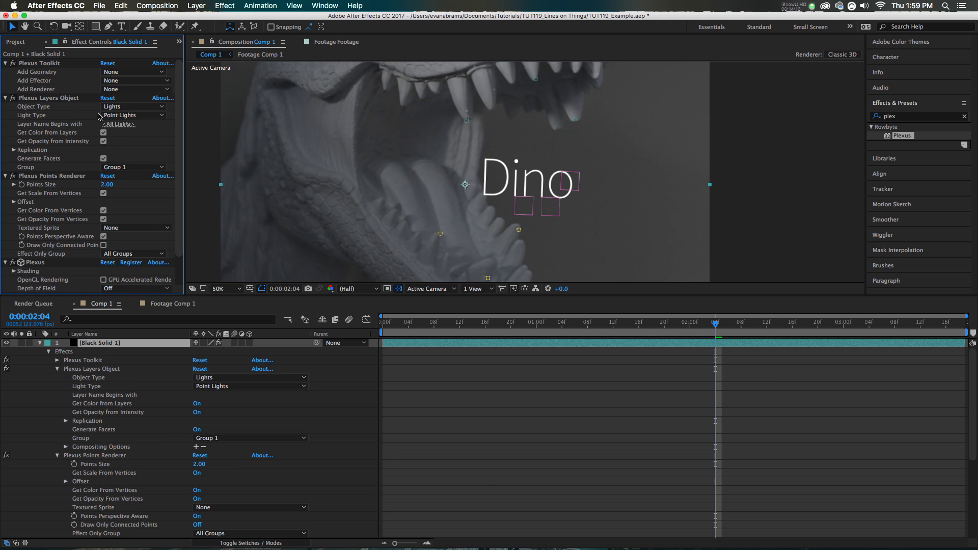
pyautogui.click(107, 106)
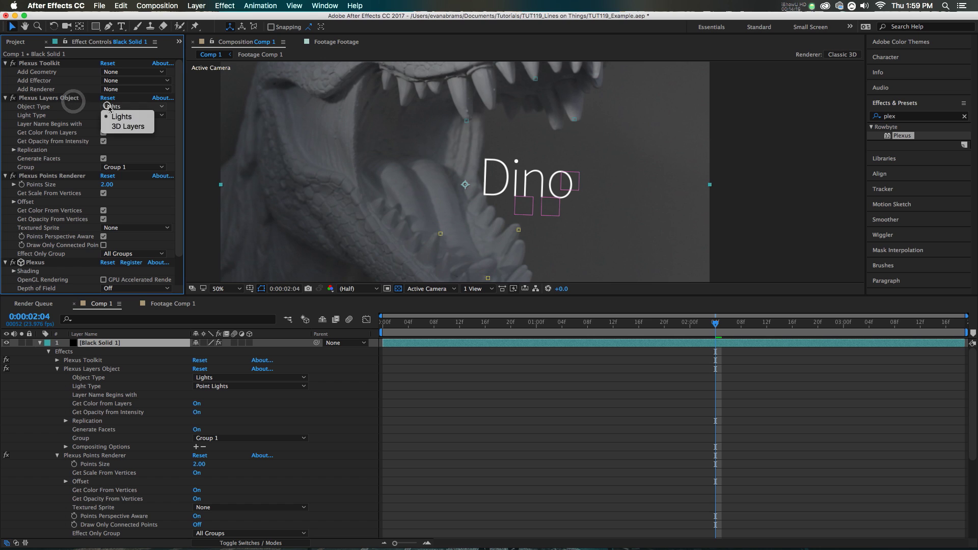
pyautogui.click(128, 126)
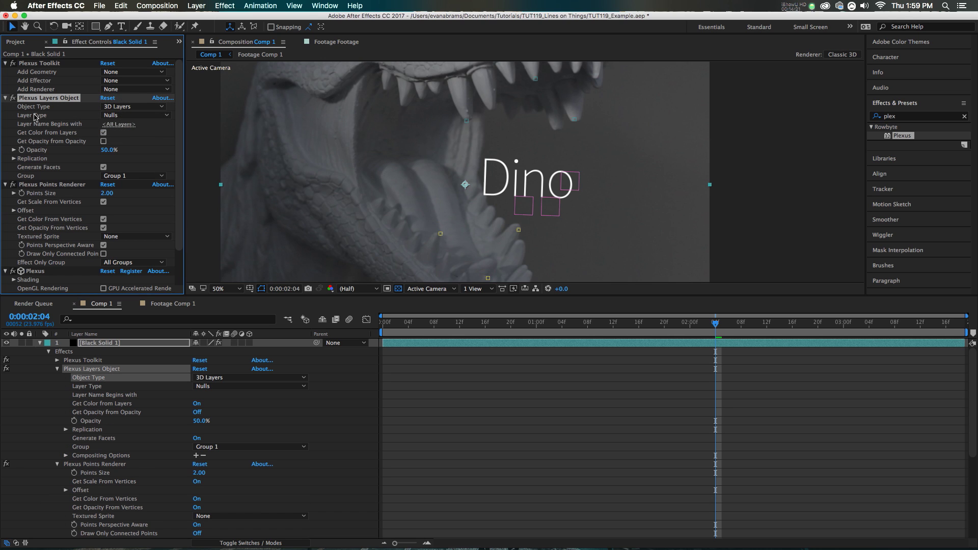
# Limit the Plexus Layers Object to layers whose name begins with Bottom and turn off Get Color from Layers
pyautogui.click(118, 125)
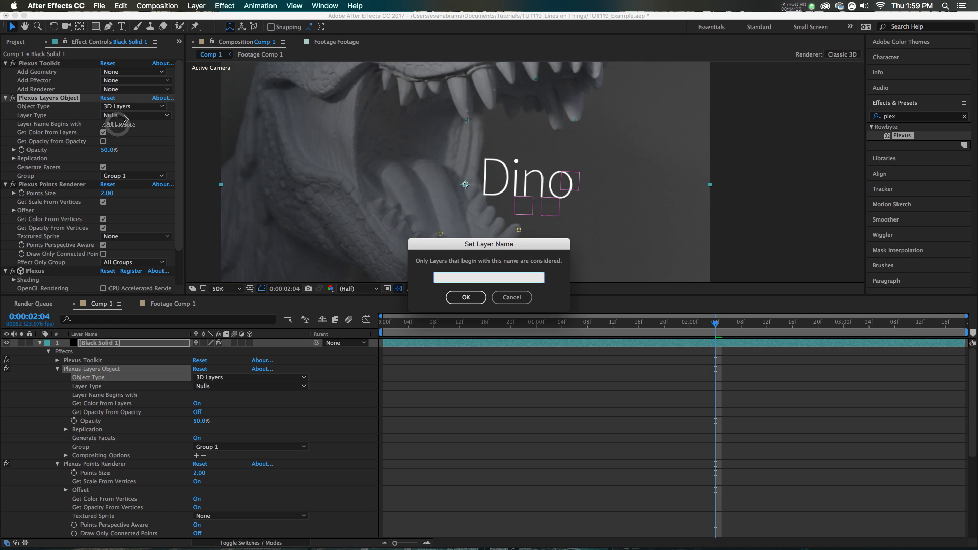
pyautogui.write('Bottom')
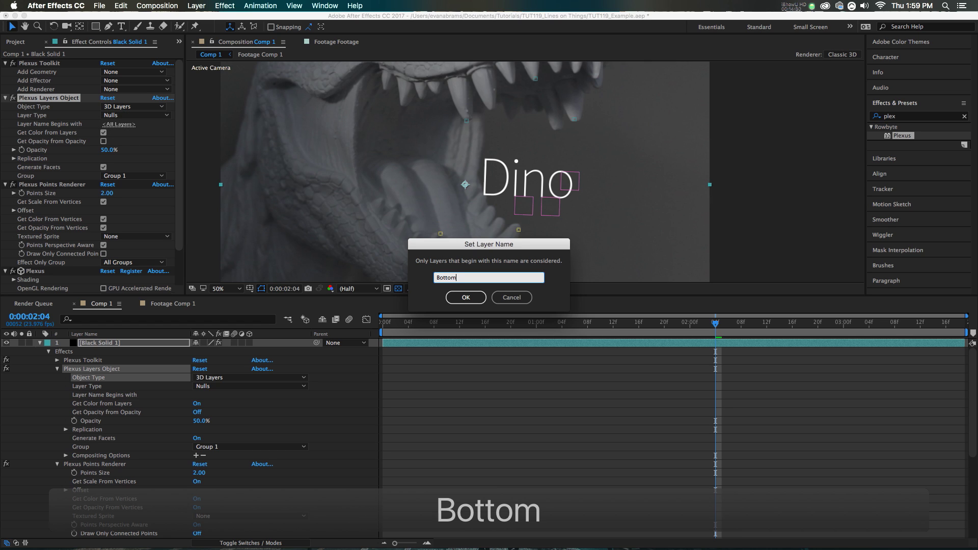
pyautogui.press('Return')
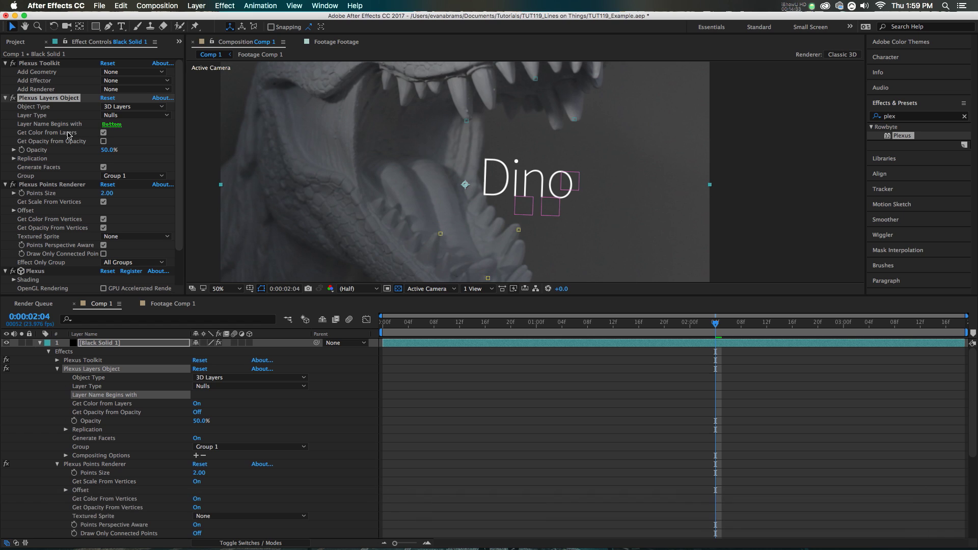
pyautogui.click(103, 133)
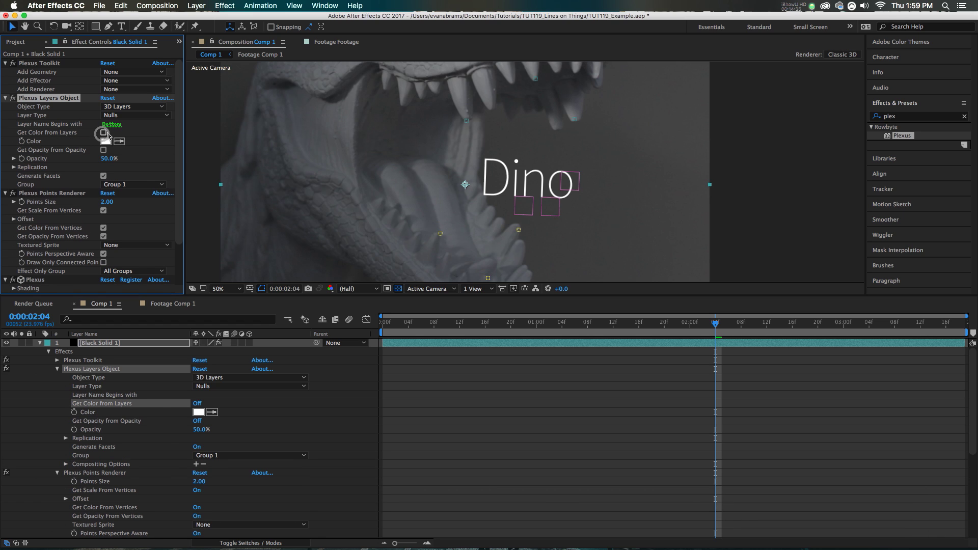
# Set the Plexus Layers Object's opacity to 100% and duplicate it, assigning the copy to Group 2
pyautogui.moveTo(101, 158); pyautogui.dragTo(253, 155)
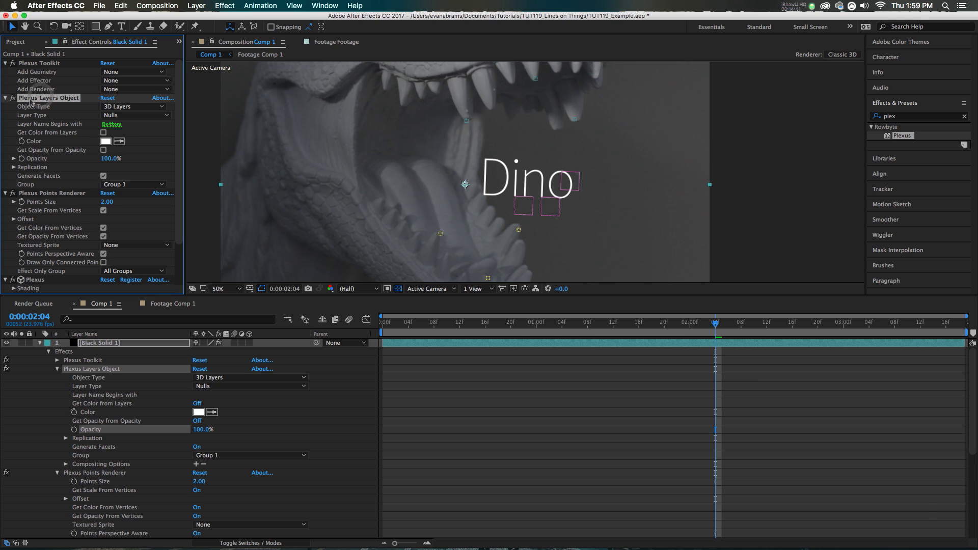
pyautogui.press('super+d')
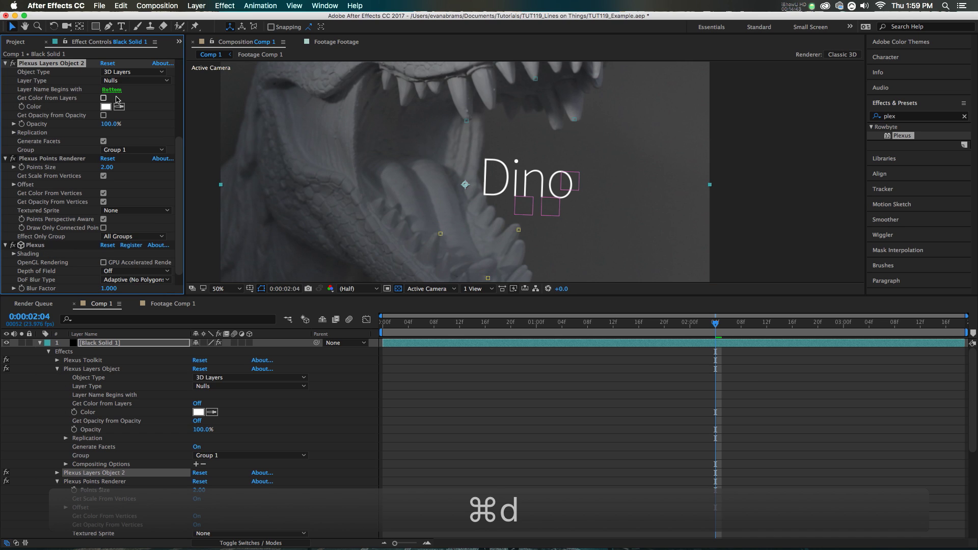
pyautogui.click(129, 150)
pyautogui.click(108, 168)
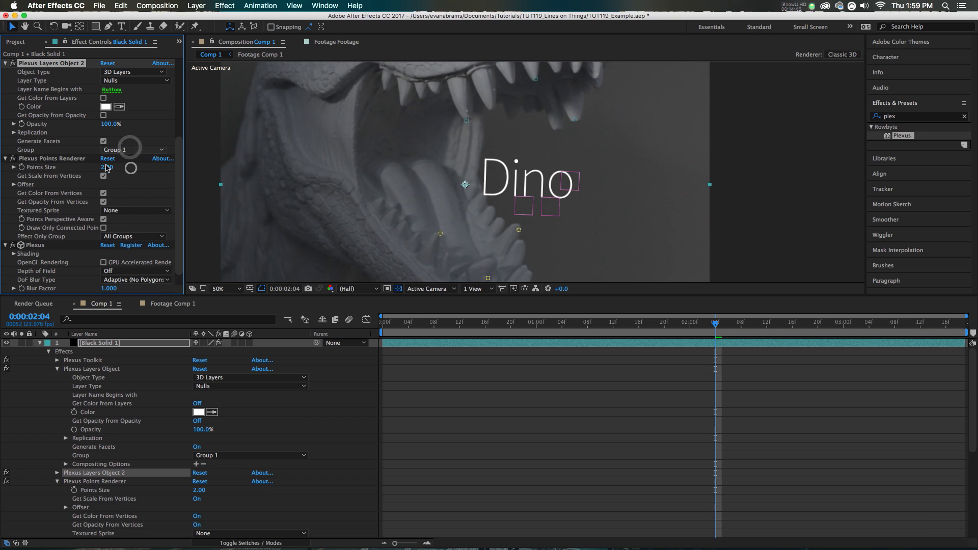
# Limit Plexus Layers Object 2 to layers whose name begins with Top
pyautogui.click(112, 89)
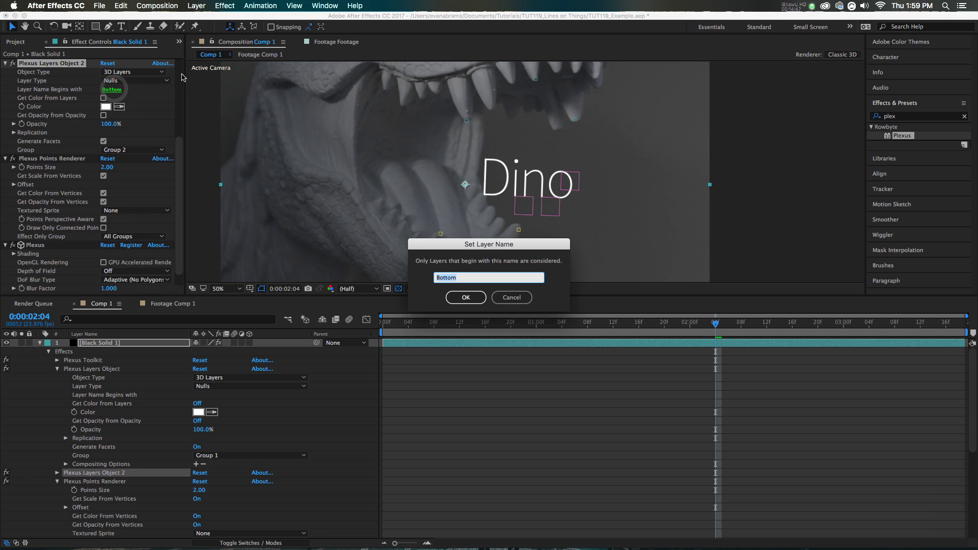
pyautogui.write('Top')
pyautogui.press('Return')
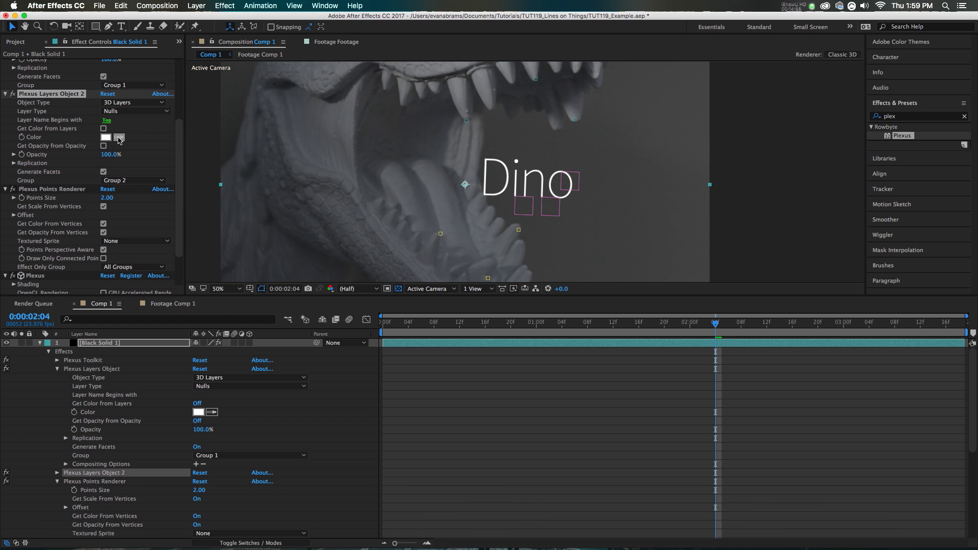
# Duplicate Plexus Layers Object 2, assign the copy to Group 3 and limit it to layers whose name begins with Text
pyautogui.scroll(3, 56, 109)
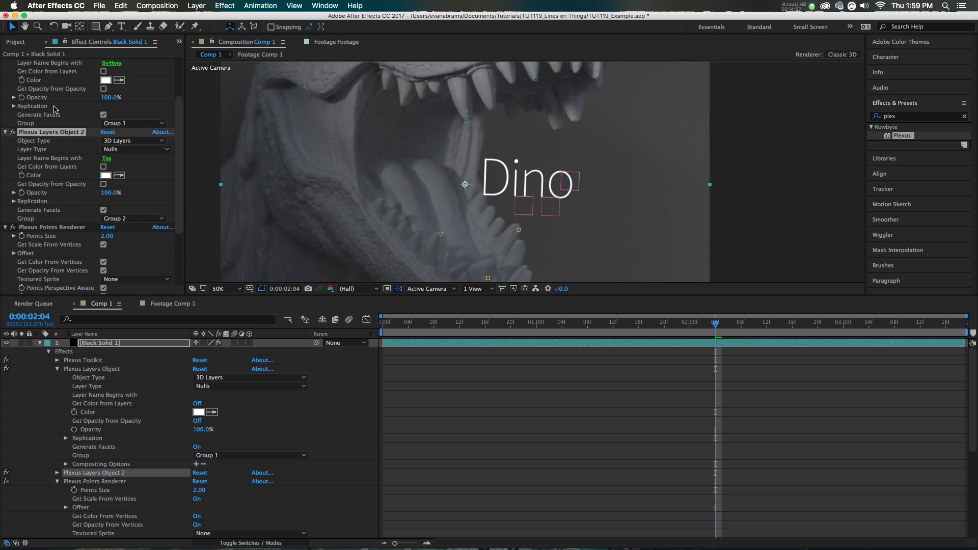
pyautogui.click(57, 129)
pyautogui.press('super+d')
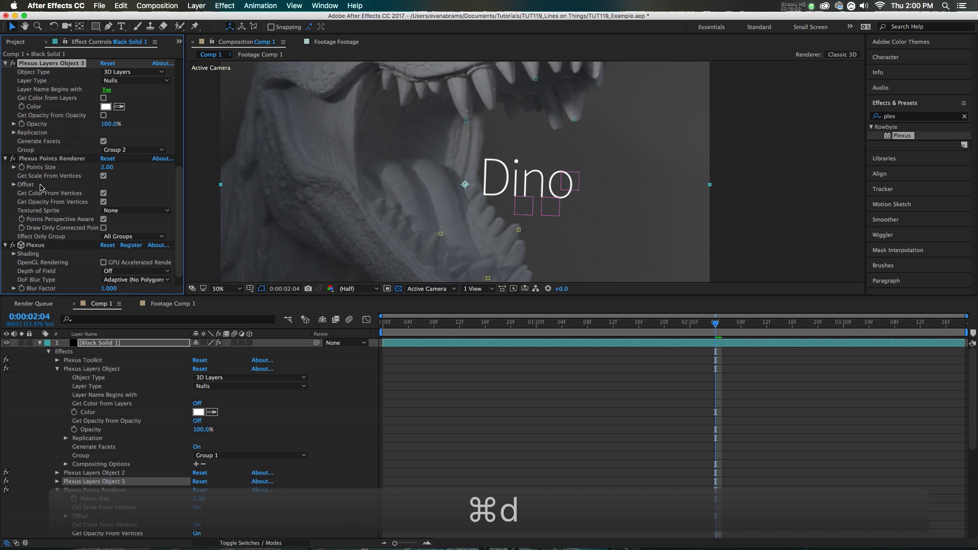
pyautogui.click(132, 149)
pyautogui.click(134, 179)
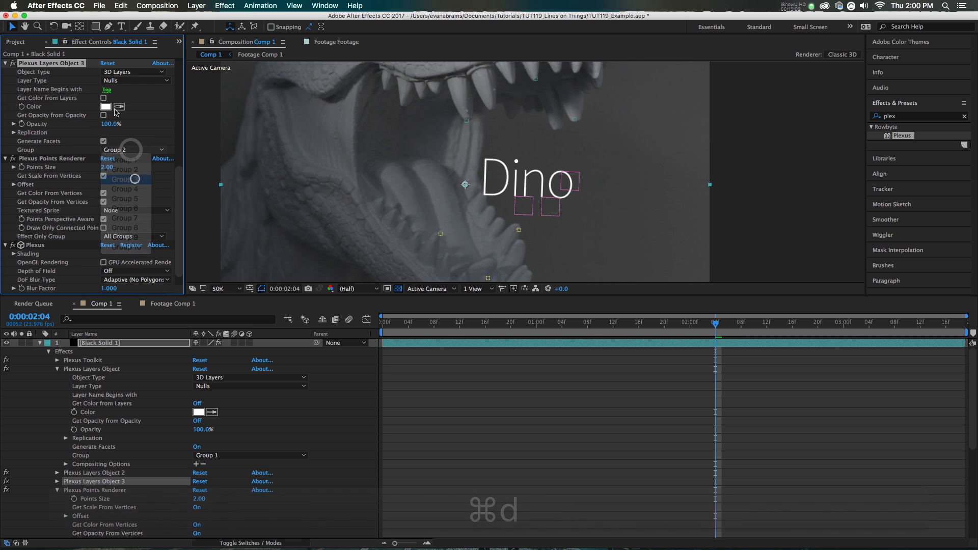
pyautogui.click(107, 89)
pyautogui.write('Text')
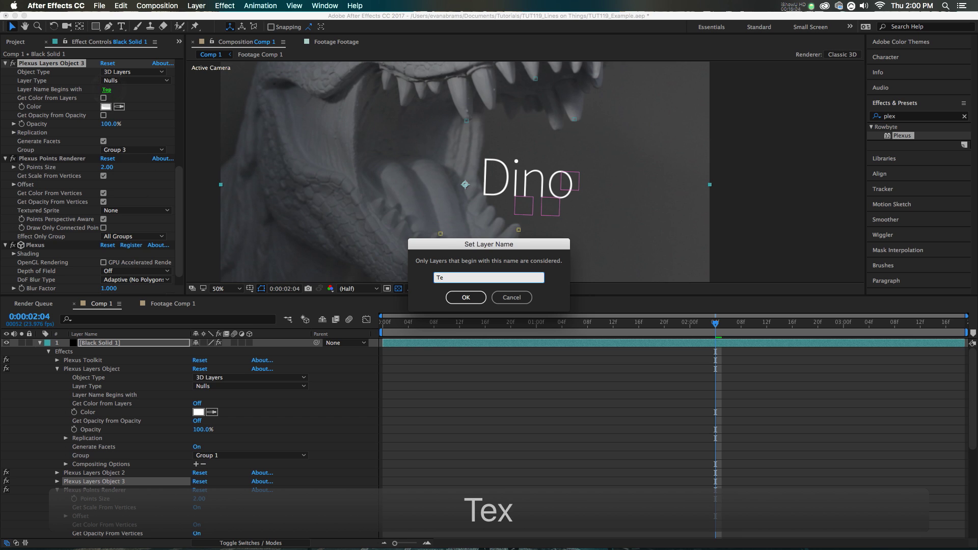
pyautogui.click(466, 298)
# Collapse the settings of all three Plexus Layers Objects
pyautogui.scroll(5, 26, 121)
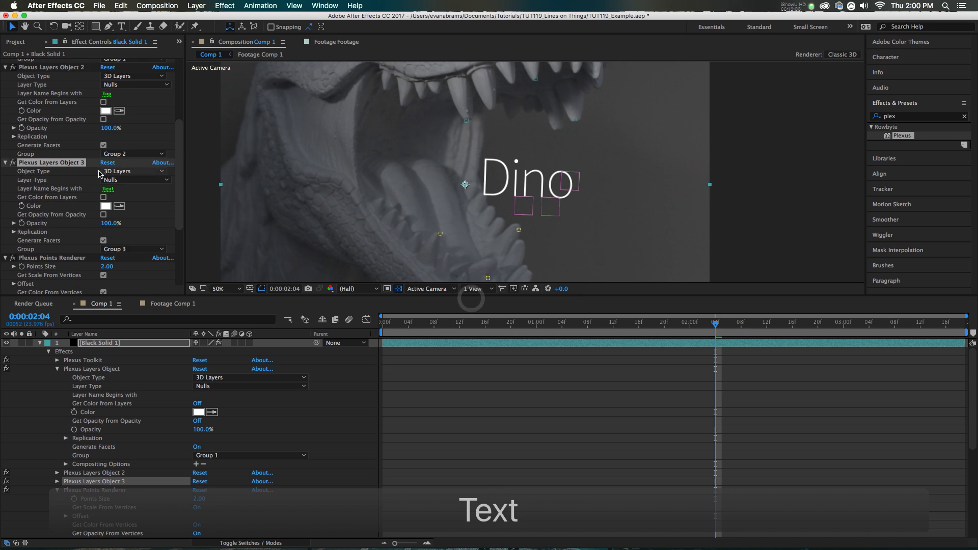
pyautogui.click(6, 106)
pyautogui.click(5, 114)
pyautogui.scroll(3, 6, 106)
pyautogui.click(5, 98)
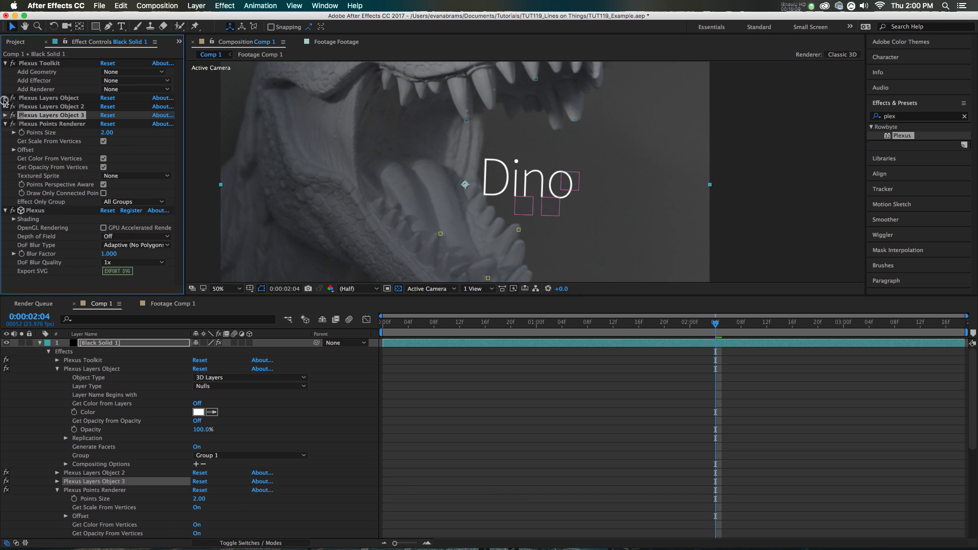
# Try Points Size values of 10 and 13.40 in the Plexus Points Renderer while checking the dot on a tooth null
pyautogui.click(54, 124)
pyautogui.scroll(6, 545, 221)
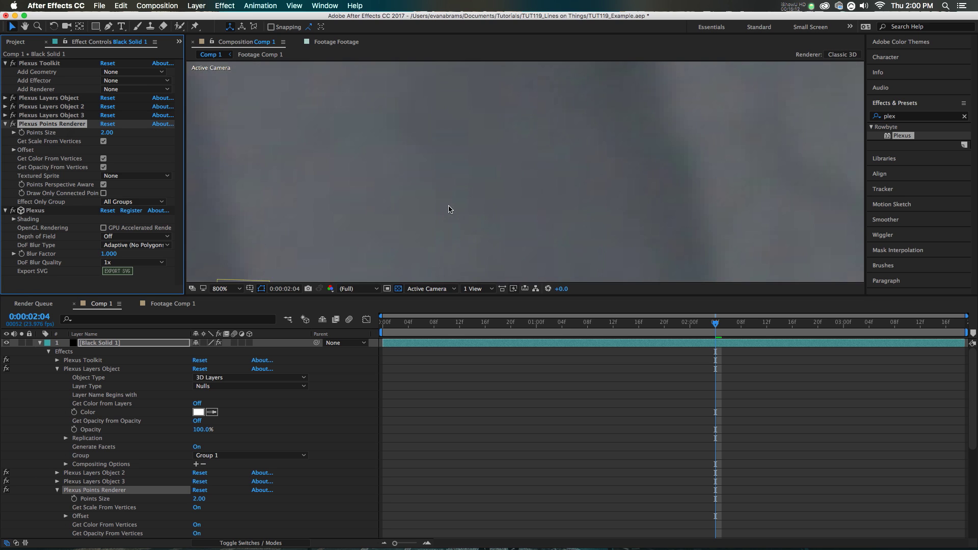
pyautogui.scroll(1, 376, 227)
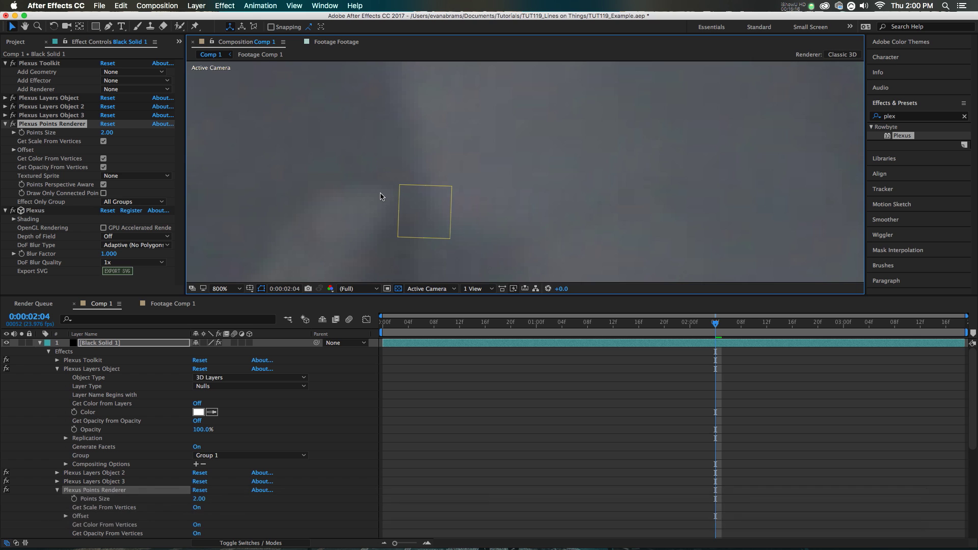
pyautogui.scroll(-4, 381, 196)
pyautogui.moveTo(583, 154); pyautogui.dragTo(480, 190)
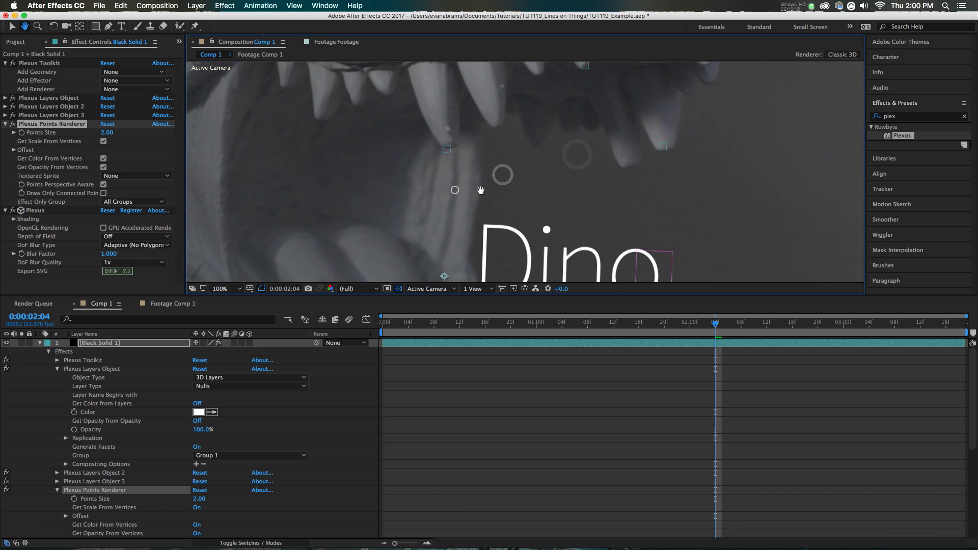
pyautogui.press('v')
pyautogui.scroll(4, 447, 147)
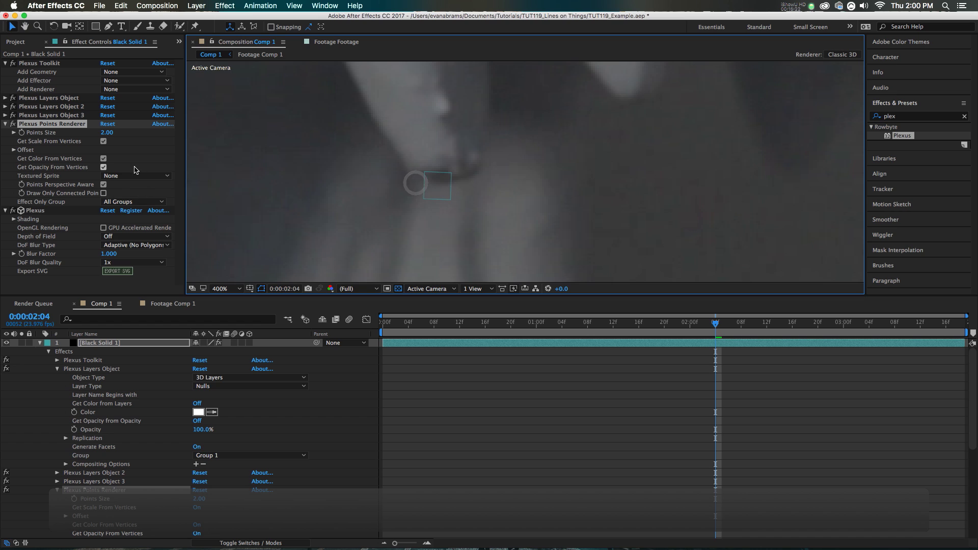
pyautogui.moveTo(107, 132); pyautogui.dragTo(122, 134)
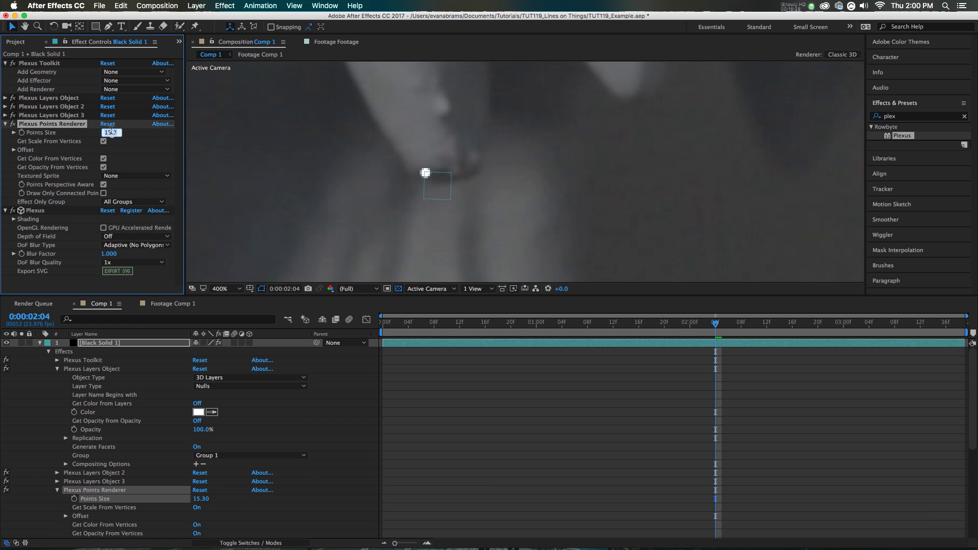
pyautogui.write('10')
pyautogui.press('Return')
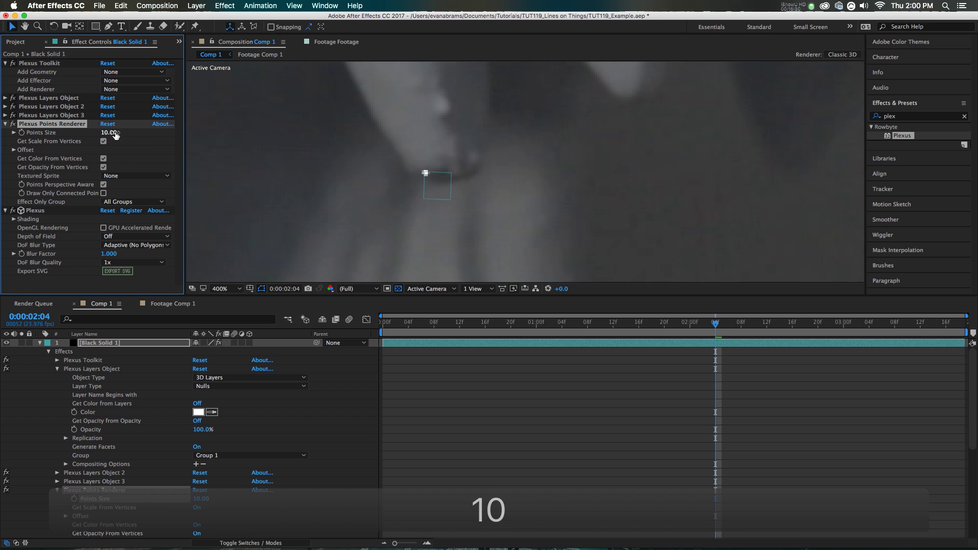
pyautogui.moveTo(115, 133); pyautogui.dragTo(132, 133)
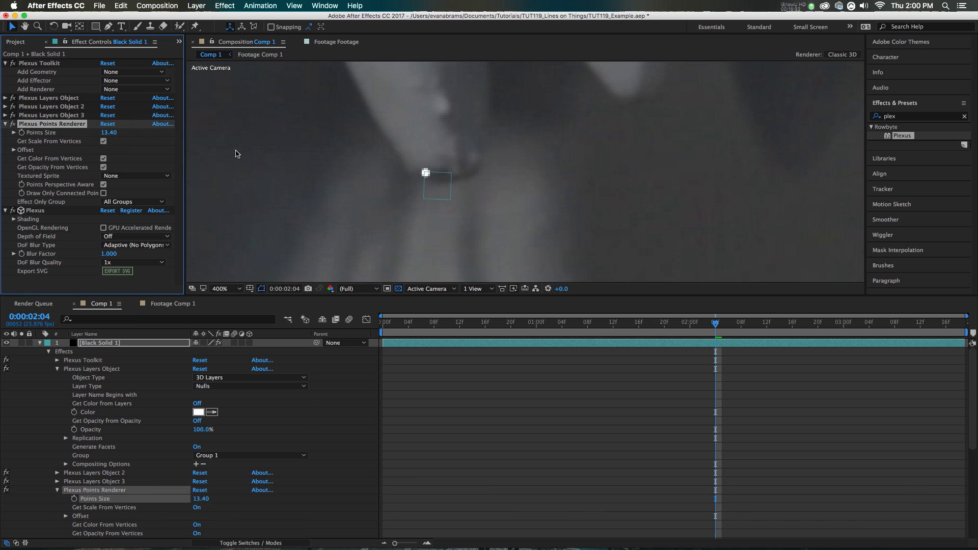
# Reveal the Top 2 null's position and examine how the rendered points line up with the upper tooth nulls
pyautogui.scroll(-6, 256, 160)
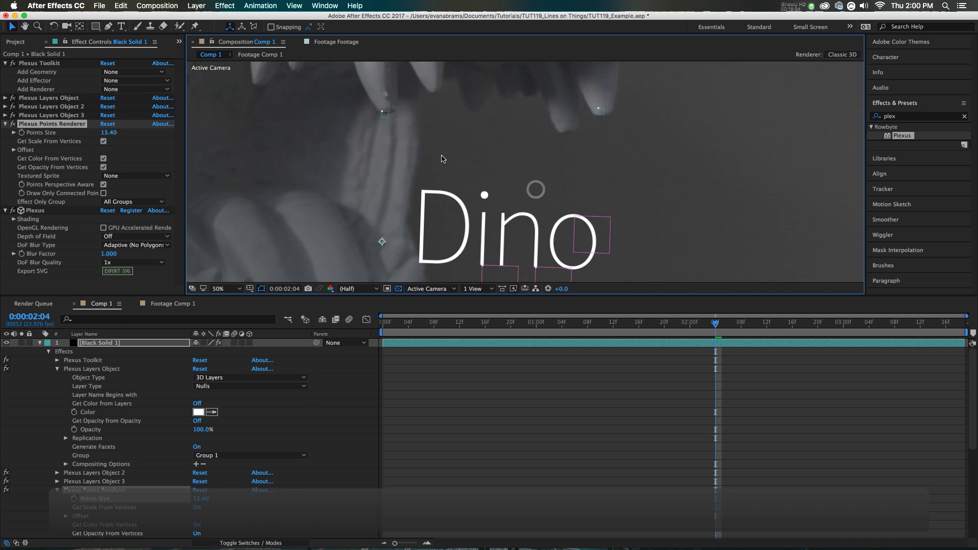
pyautogui.scroll(6, 455, 145)
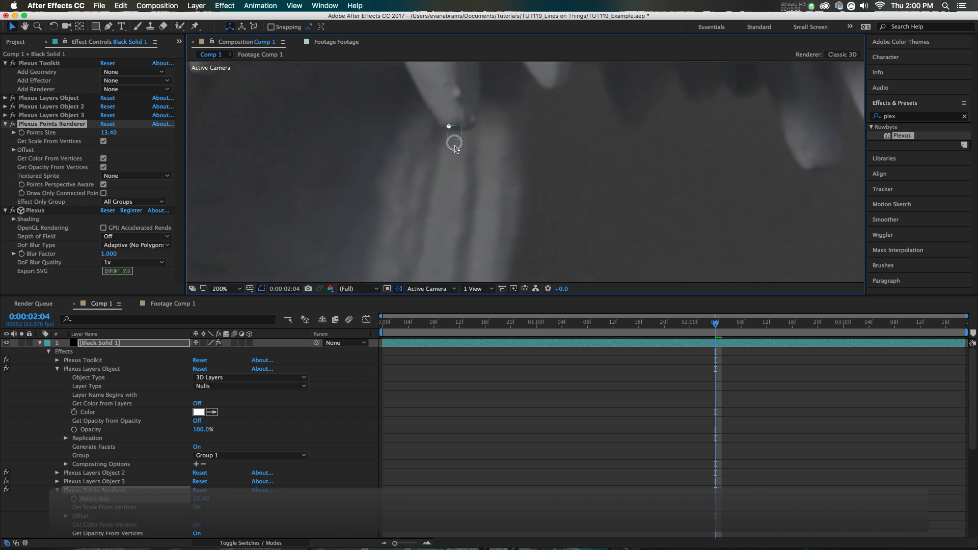
pyautogui.press('super+a')
pyautogui.click(40, 343)
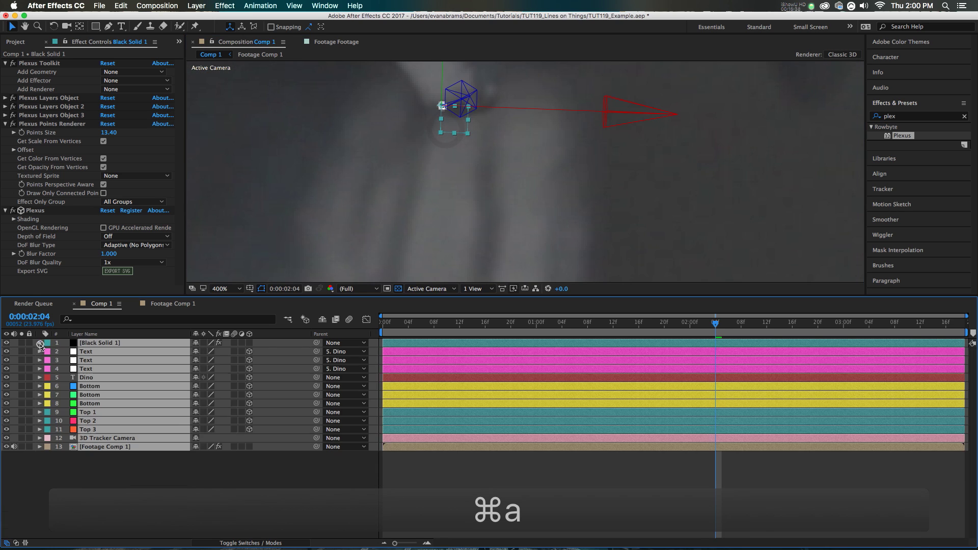
pyautogui.click(86, 421)
pyautogui.press('p')
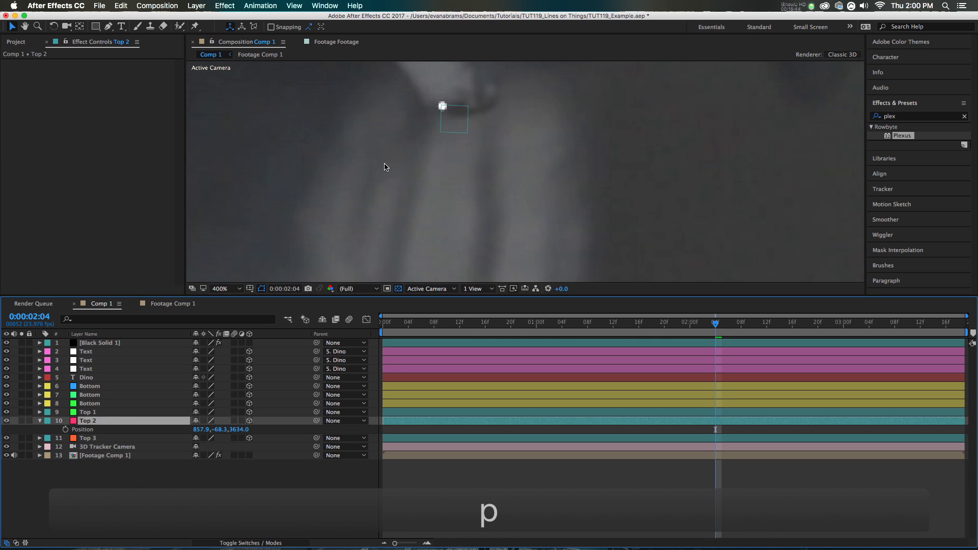
pyautogui.scroll(-6, 436, 158)
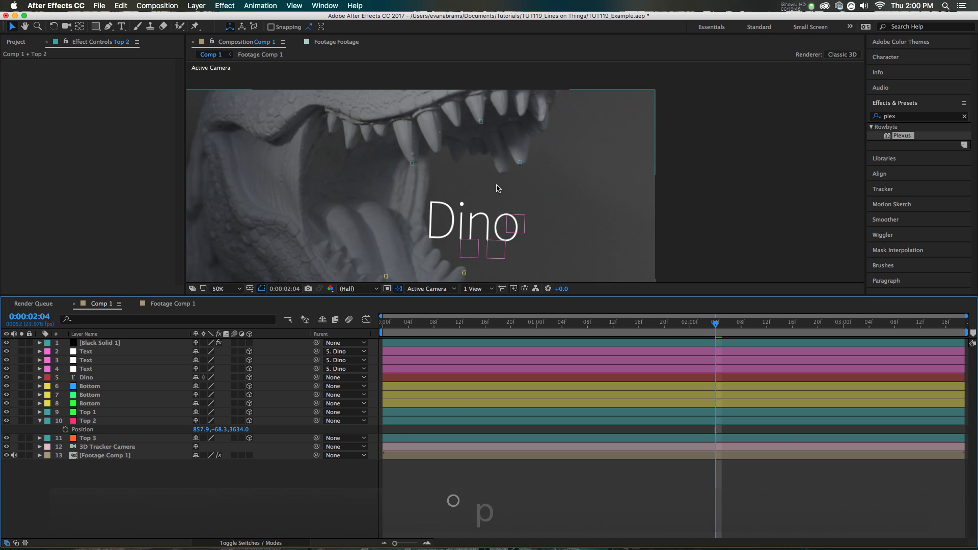
pyautogui.scroll(2, 397, 168)
pyautogui.click(393, 171)
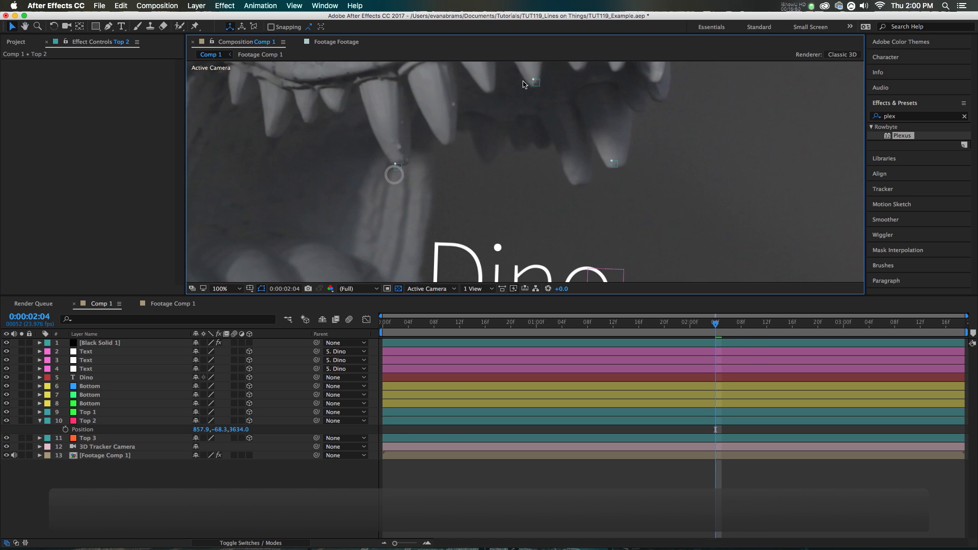
# Set the Plexus Points Renderer's Points Size to 15 on Black Solid 1
pyautogui.click(423, 344)
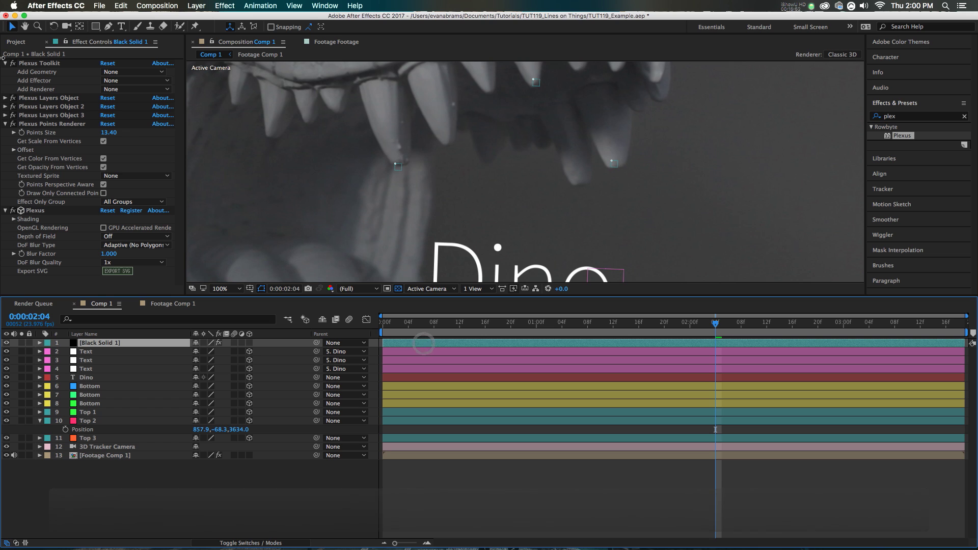
pyautogui.click(110, 132)
pyautogui.write('15')
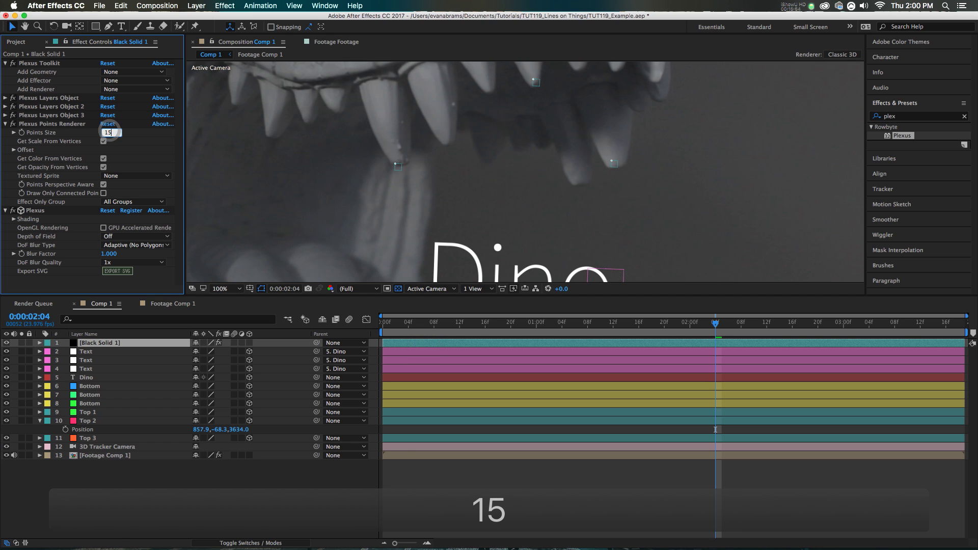
pyautogui.press('Return')
pyautogui.moveTo(412, 195); pyautogui.dragTo(528, 219)
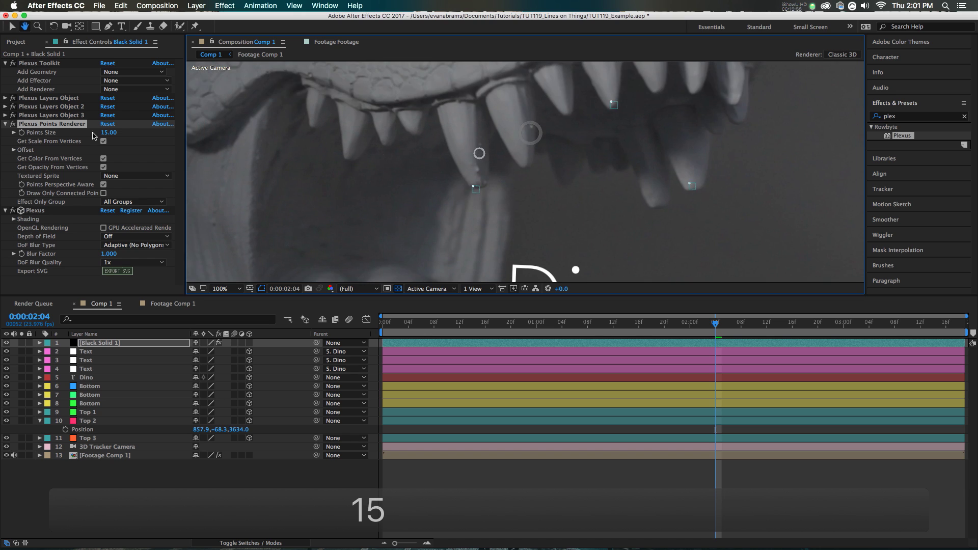
# Collapse the Points Renderer settings and add a Lines renderer to Plexus
pyautogui.click(7, 131)
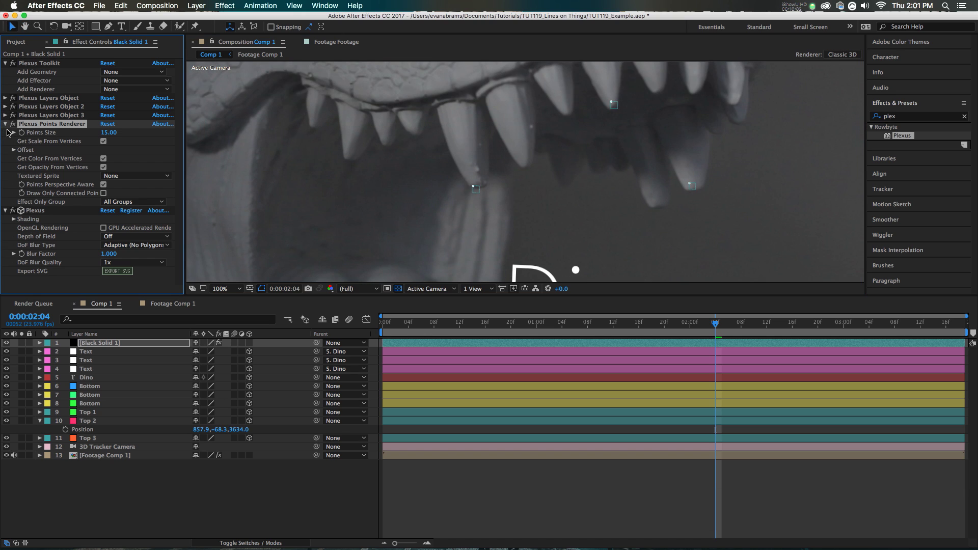
pyautogui.click(46, 78)
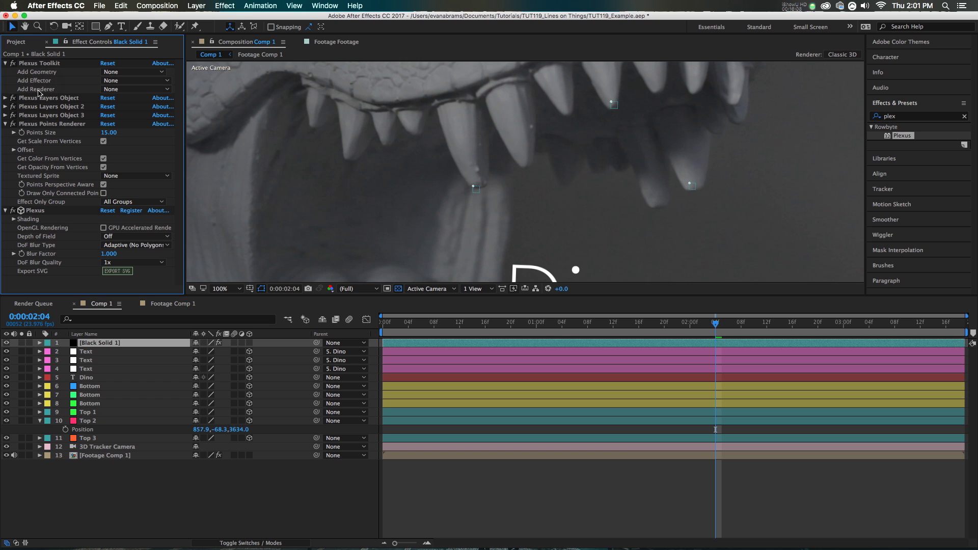
pyautogui.click(110, 89)
pyautogui.click(114, 119)
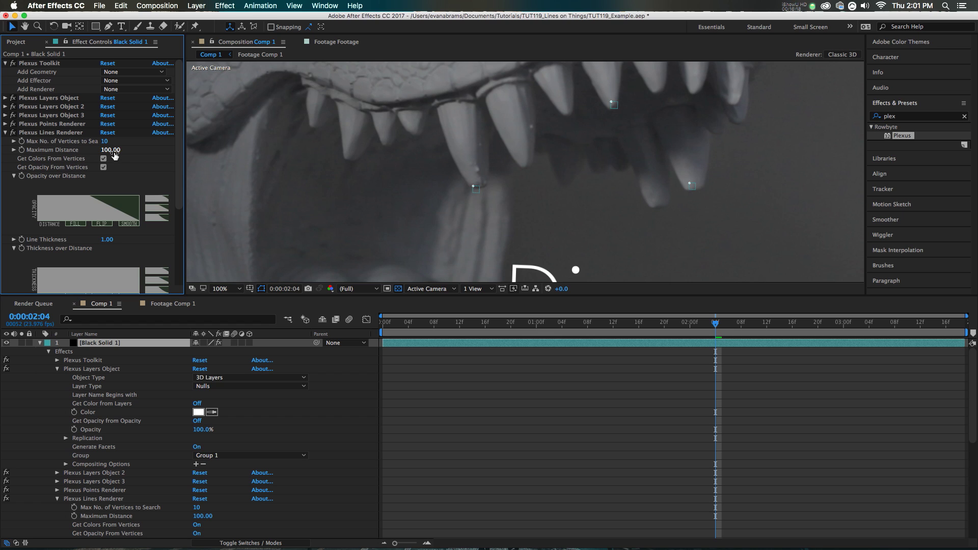
# Raise the Plexus Lines Renderer's Maximum Distance to 1768
pyautogui.moveTo(114, 152); pyautogui.dragTo(265, 161)
pyautogui.moveTo(380, 152); pyautogui.dragTo(636, 141)
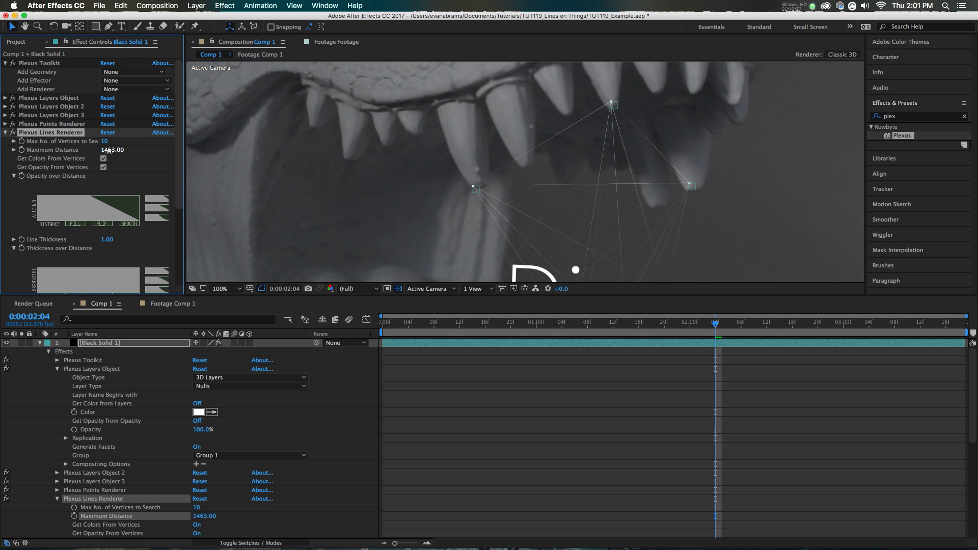
pyautogui.moveTo(215, 148); pyautogui.dragTo(264, 159)
# Examine the lines linking the teeth and the Dino text, and preview the composition's playback
pyautogui.scroll(-1, 635, 159)
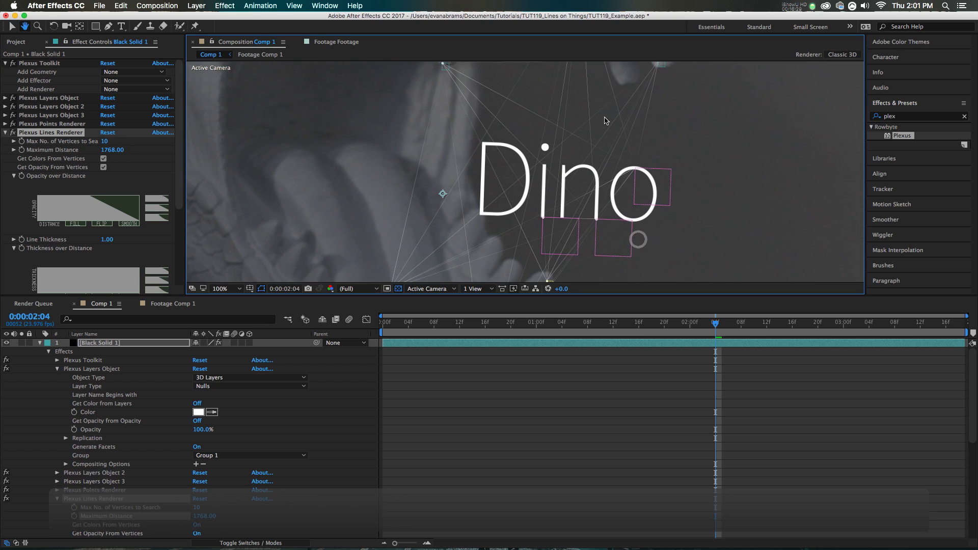
pyautogui.click(637, 237)
pyautogui.scroll(-1, 602, 126)
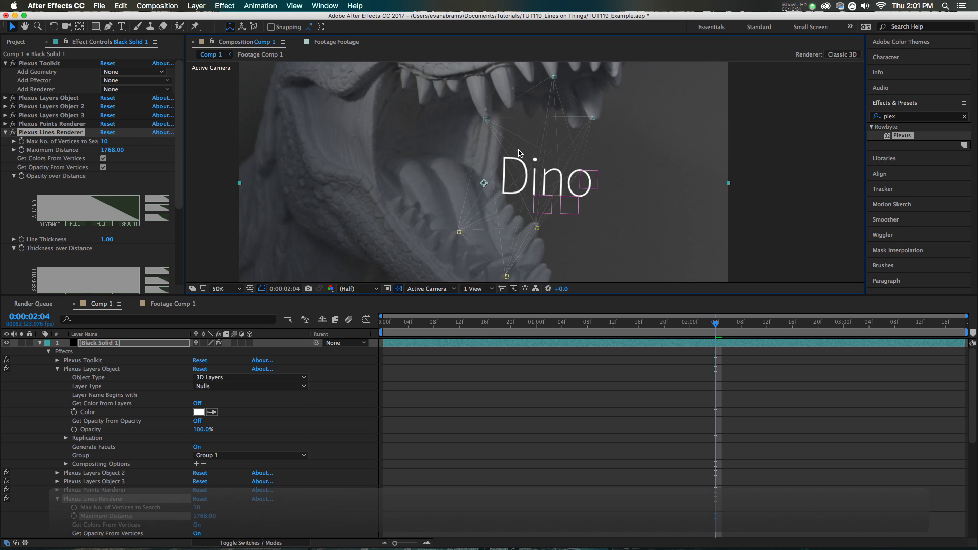
pyautogui.moveTo(518, 100); pyautogui.dragTo(501, 125)
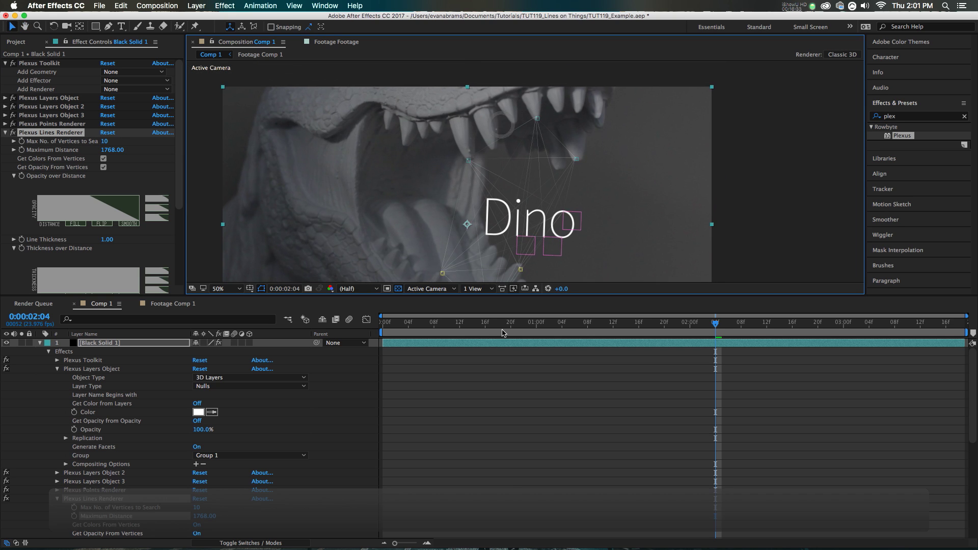
pyautogui.press('space')
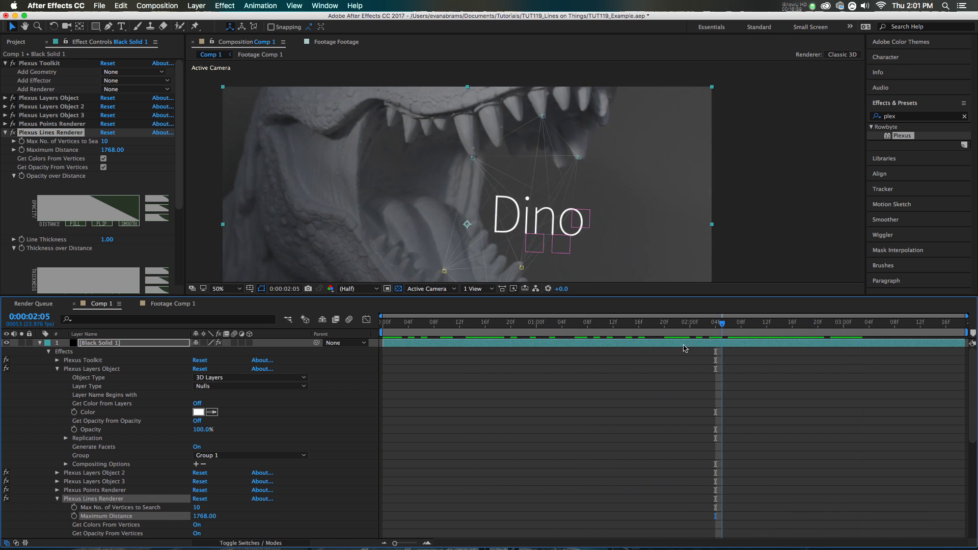
# Fill the Plexus Lines Renderer's Opacity over Distance graph to full opacity, and collapse that setting
pyautogui.click(554, 333)
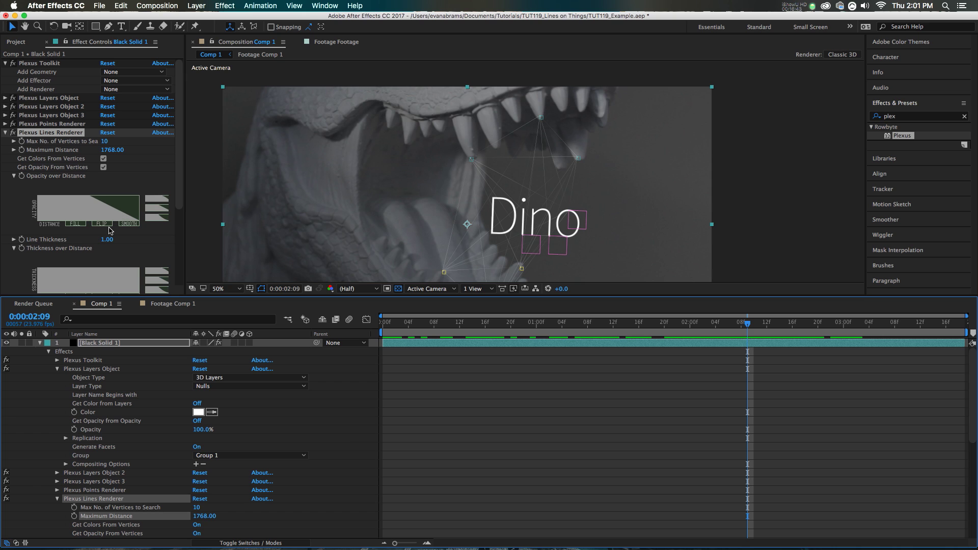
pyautogui.click(83, 224)
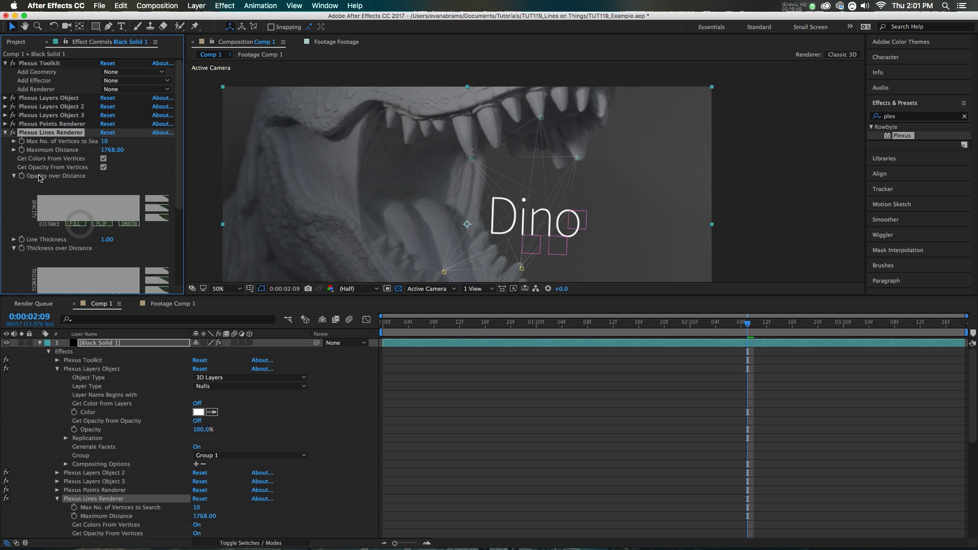
pyautogui.click(14, 176)
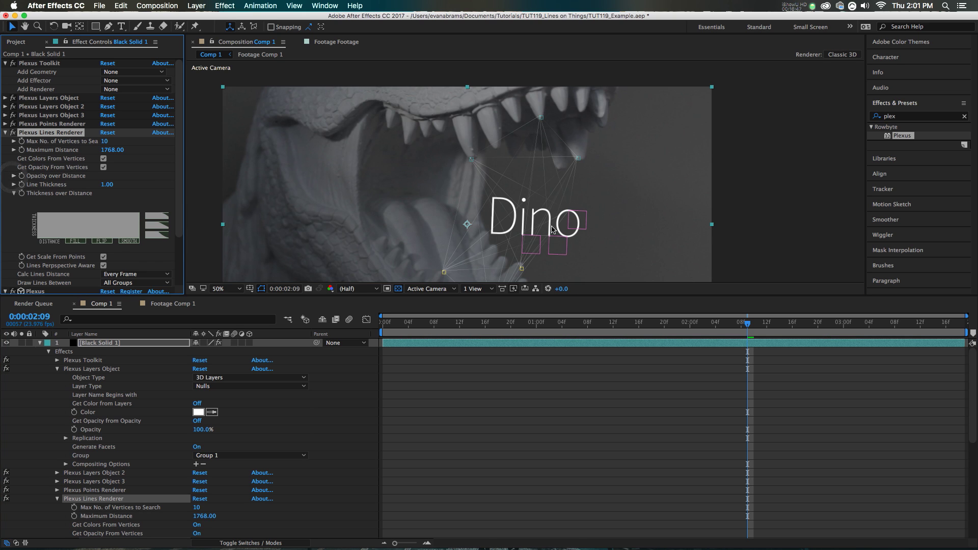
pyautogui.scroll(2, 552, 227)
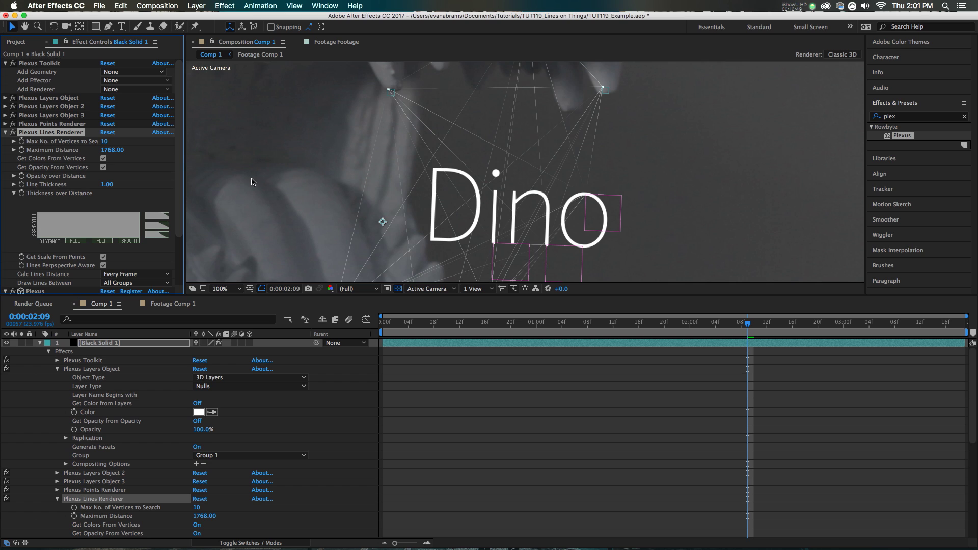
# Set Draw Lines Between to Same Group and examine the lines on the upper teeth, lower teeth and text
pyautogui.scroll(-1, 153, 201)
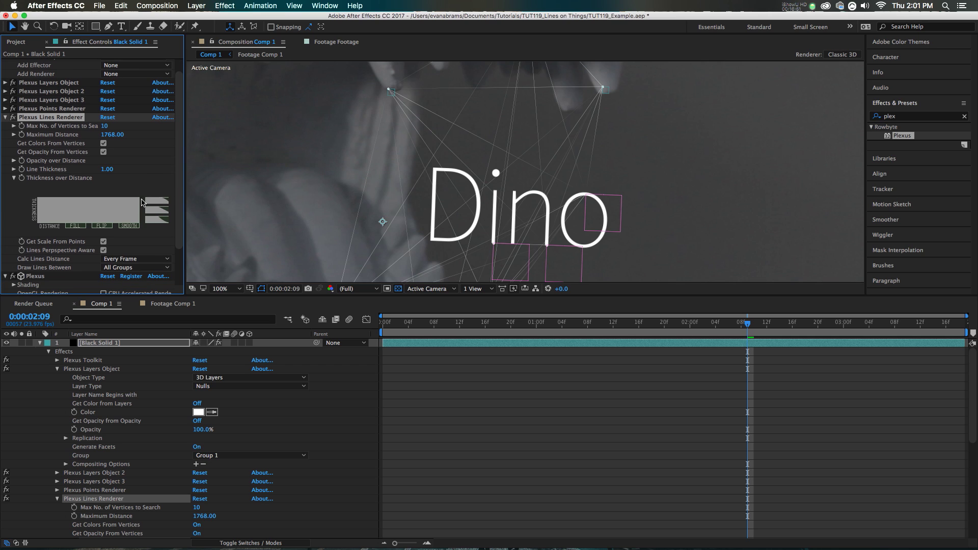
pyautogui.click(115, 268)
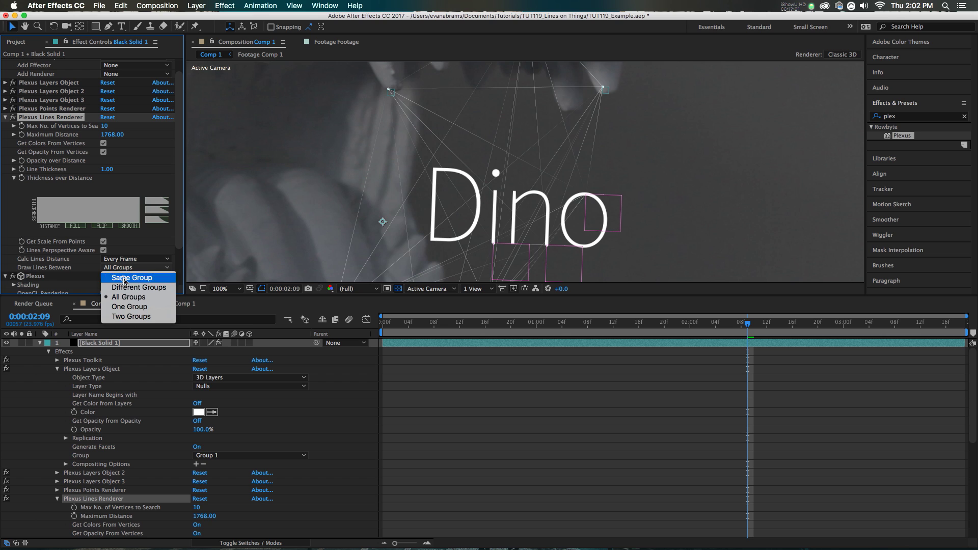
pyautogui.click(124, 279)
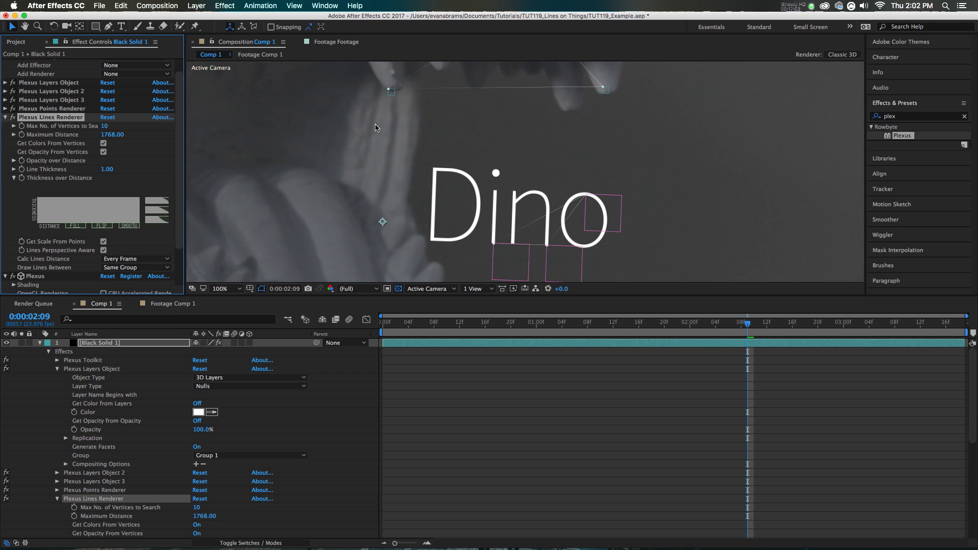
pyautogui.scroll(4, 515, 135)
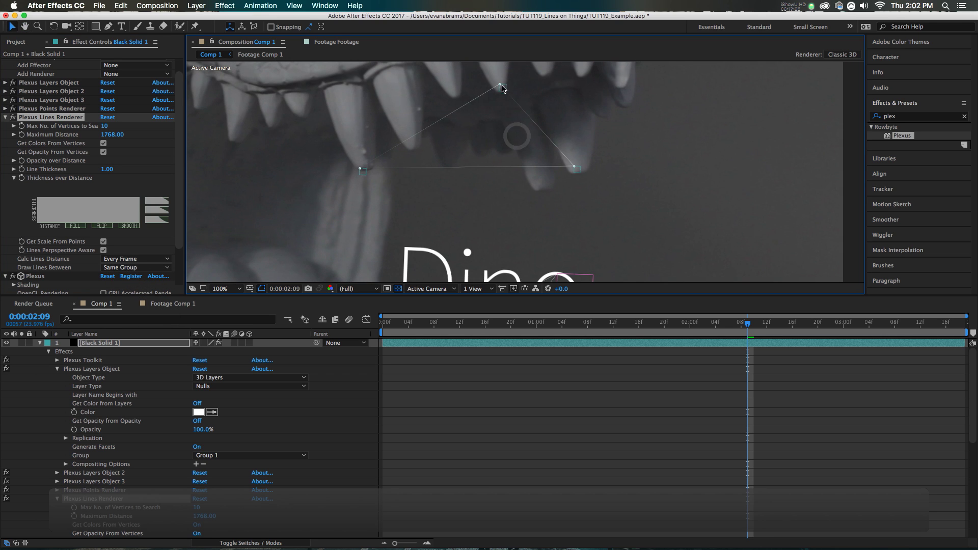
pyautogui.scroll(-5, 439, 230)
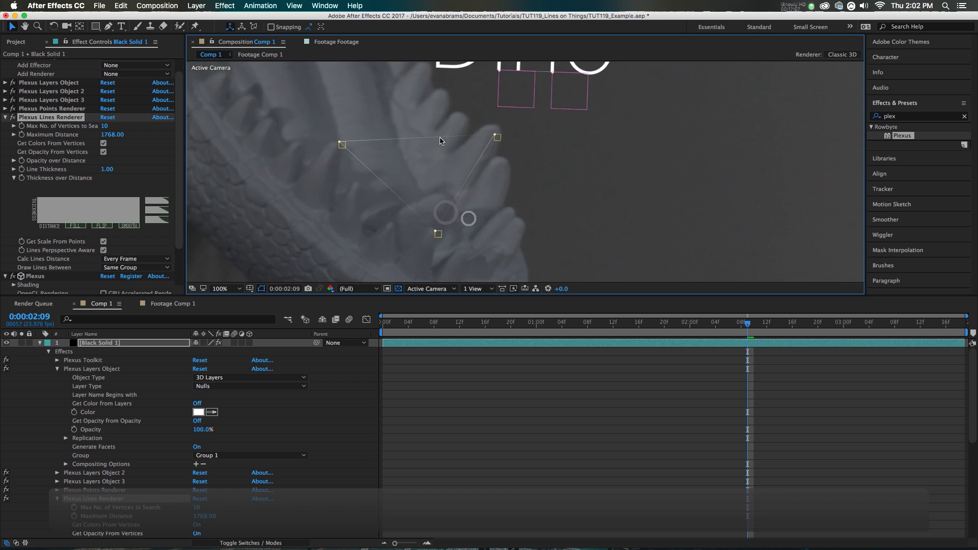
pyautogui.scroll(4, 443, 214)
pyautogui.press('v')
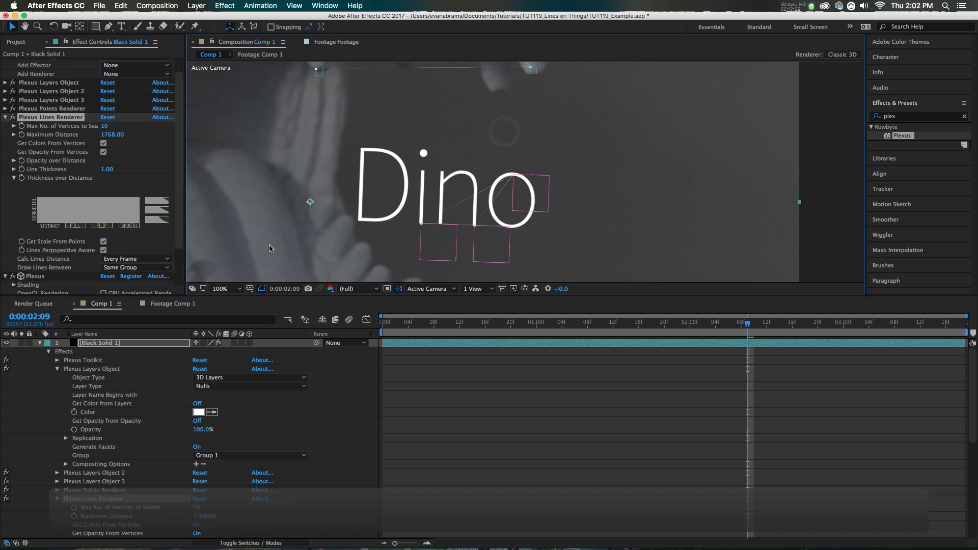
# Set the Plexus Lines Renderer's Draw Lines Between option to Different Groups
pyautogui.click(134, 268)
pyautogui.click(137, 288)
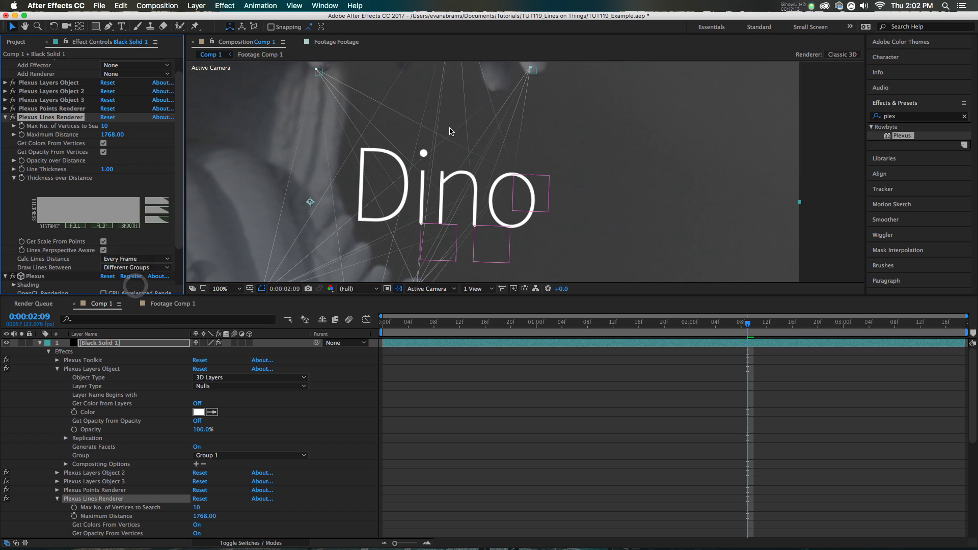
pyautogui.press(',')
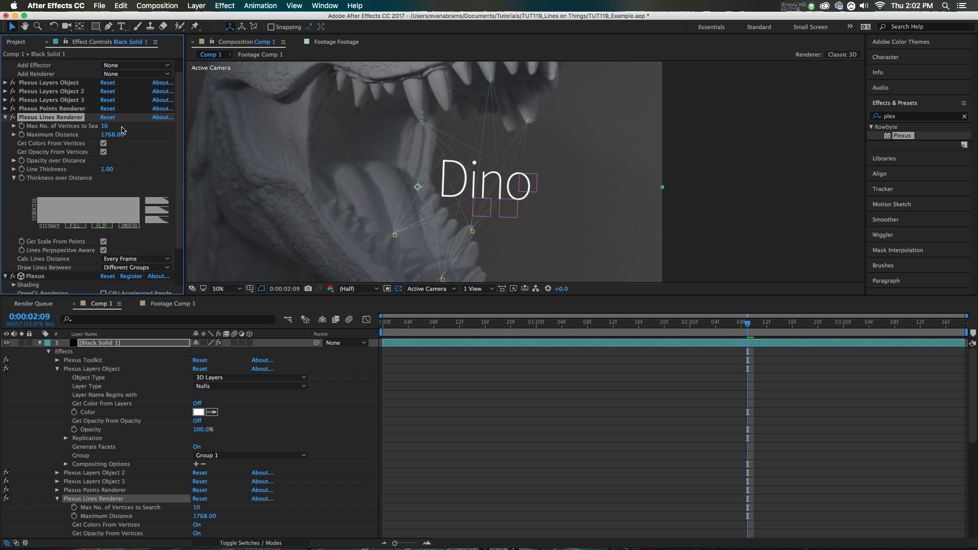
# Lower the Lines Renderer's Maximum Distance to 1018 and set Max No. of Vertices to Search to 4
pyautogui.moveTo(113, 134); pyautogui.dragTo(79, 139)
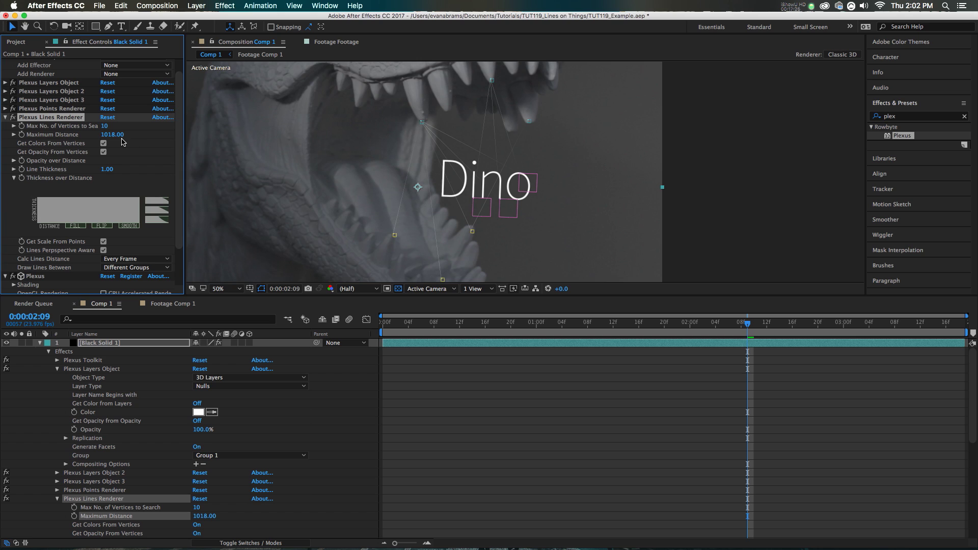
pyautogui.click(106, 126)
pyautogui.press('Down')
pyautogui.press('Down')
pyautogui.press('Down')
pyautogui.press('Down')
pyautogui.press('Down')
pyautogui.press('Down')
pyautogui.press('Down')
pyautogui.press('Down')
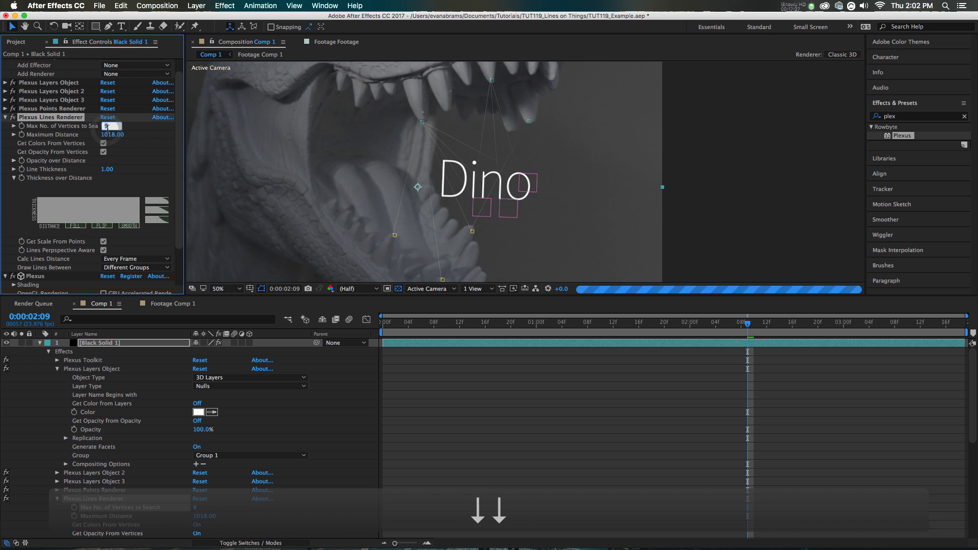
pyautogui.press('Down')
pyautogui.press('Up')
pyautogui.press('Up')
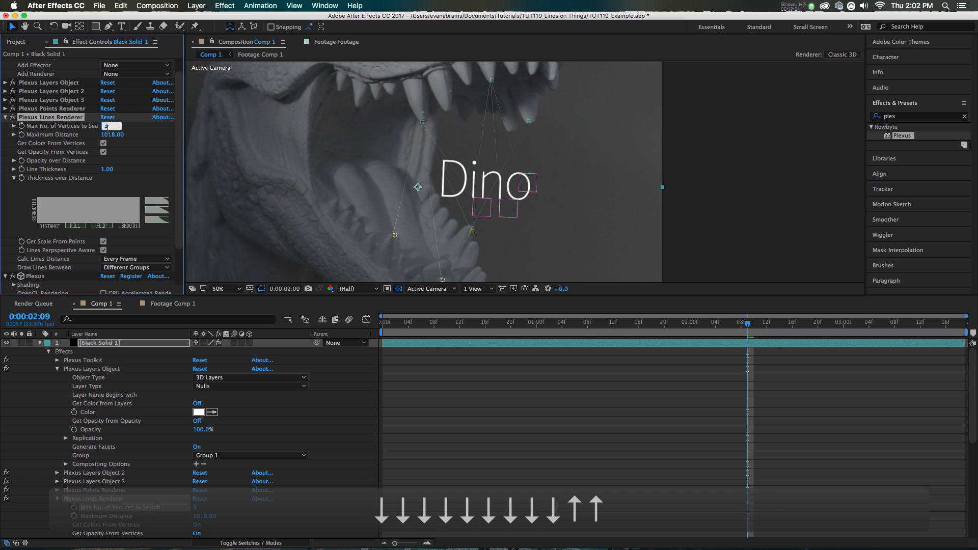
pyautogui.press('/')
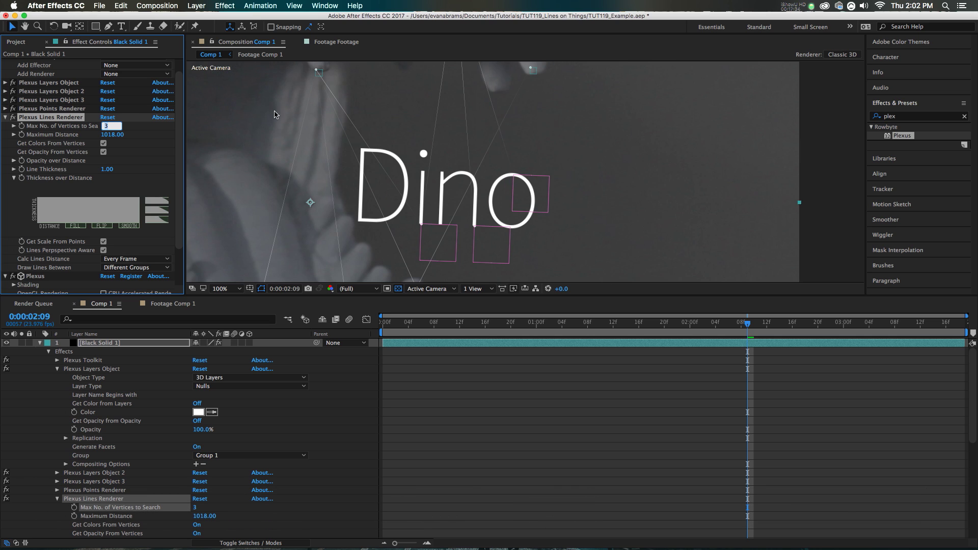
pyautogui.press('Up')
# Raise the Lines Renderer's Maximum Distance to 1121 and preview the composition's playback
pyautogui.press('Tab')
pyautogui.press('Up')
pyautogui.press('Up')
pyautogui.press('Up')
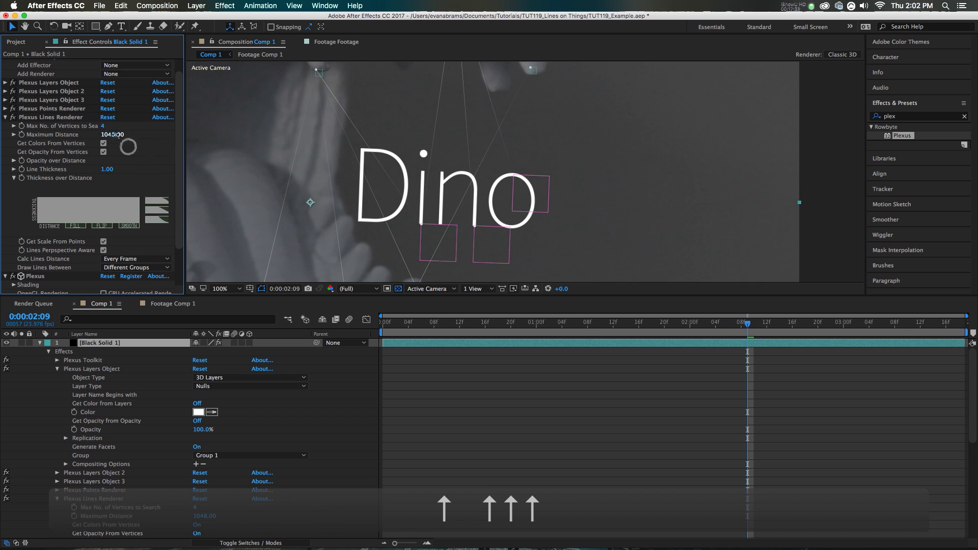
pyautogui.moveTo(111, 134); pyautogui.dragTo(148, 134)
pyautogui.press(',')
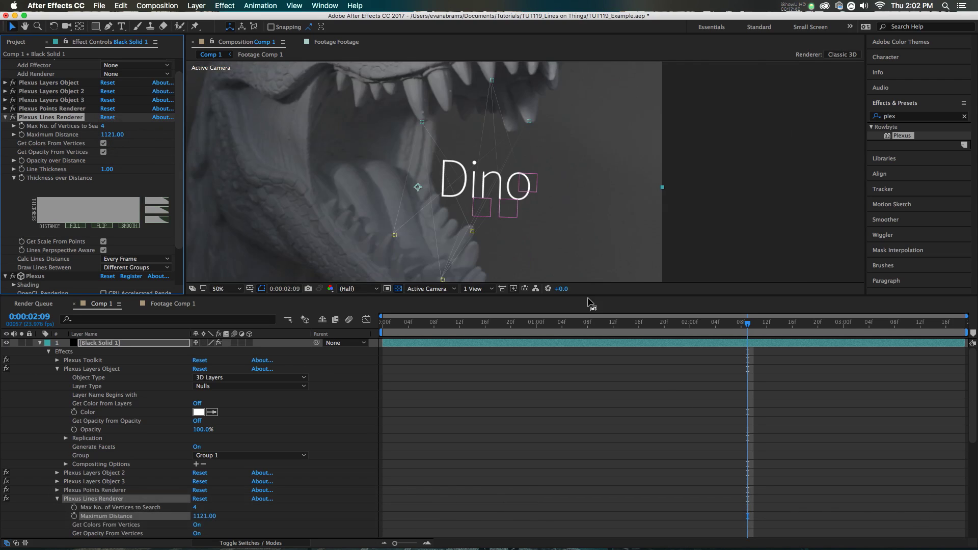
pyautogui.press('space')
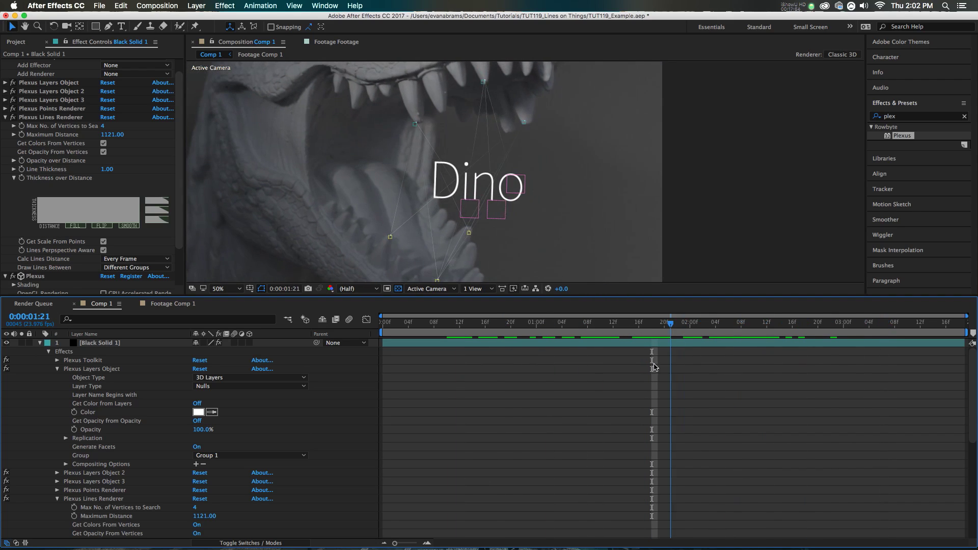
# Set the Plexus Lines Renderer's Line Thickness to 2
pyautogui.click(107, 169)
pyautogui.write('2')
pyautogui.press('Return')
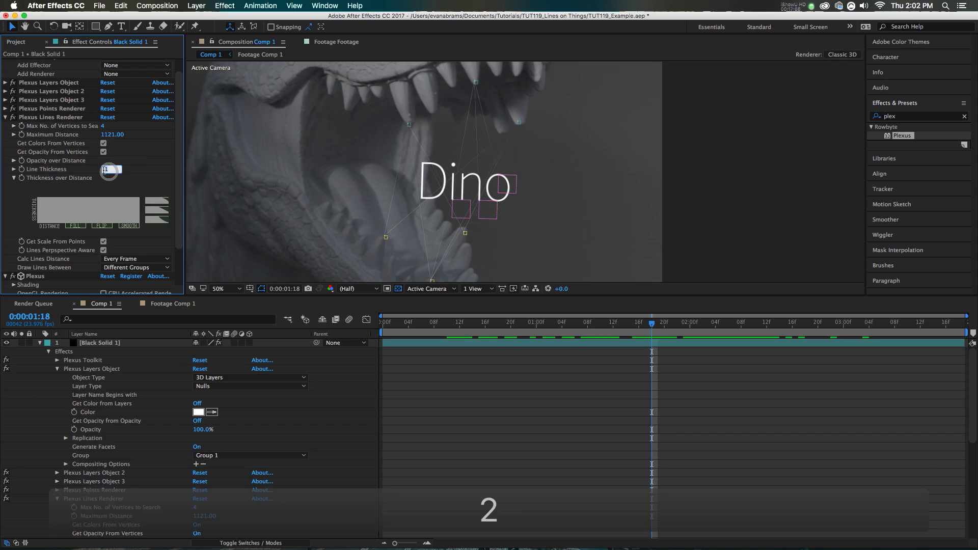
# Examine the thicker lines around the Dino text up close and at other points in time
pyautogui.click(539, 393)
pyautogui.press('.')
pyautogui.press('.')
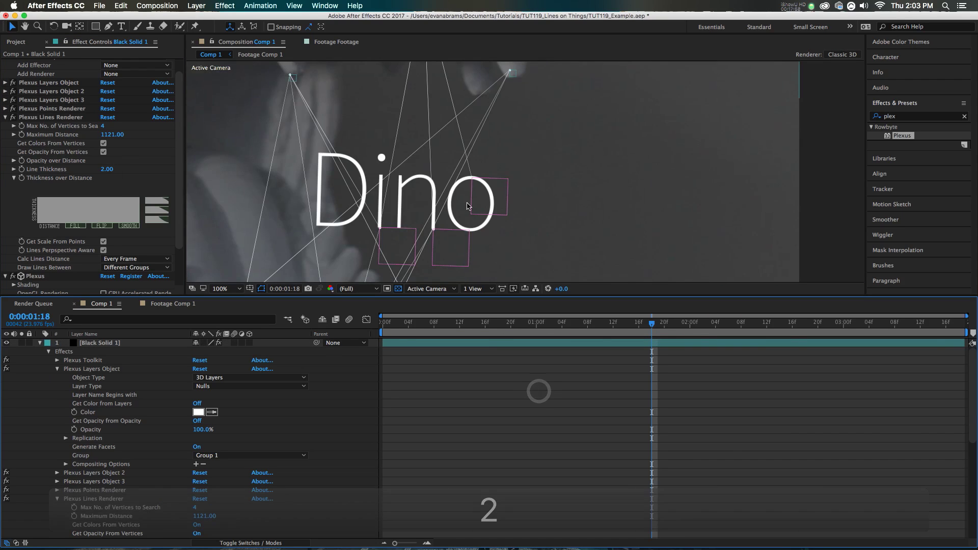
pyautogui.moveTo(370, 175); pyautogui.dragTo(549, 224)
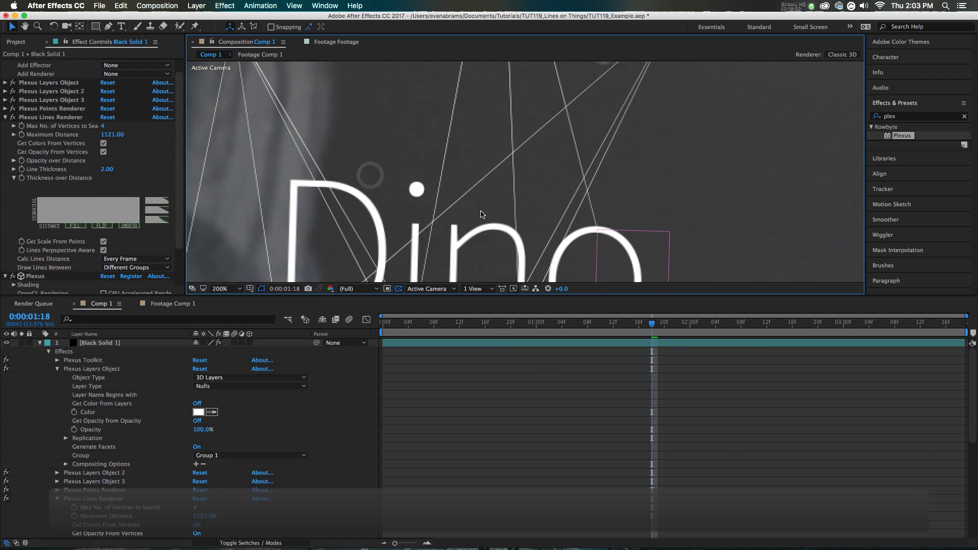
pyautogui.moveTo(434, 217); pyautogui.dragTo(479, 182)
pyautogui.press(',')
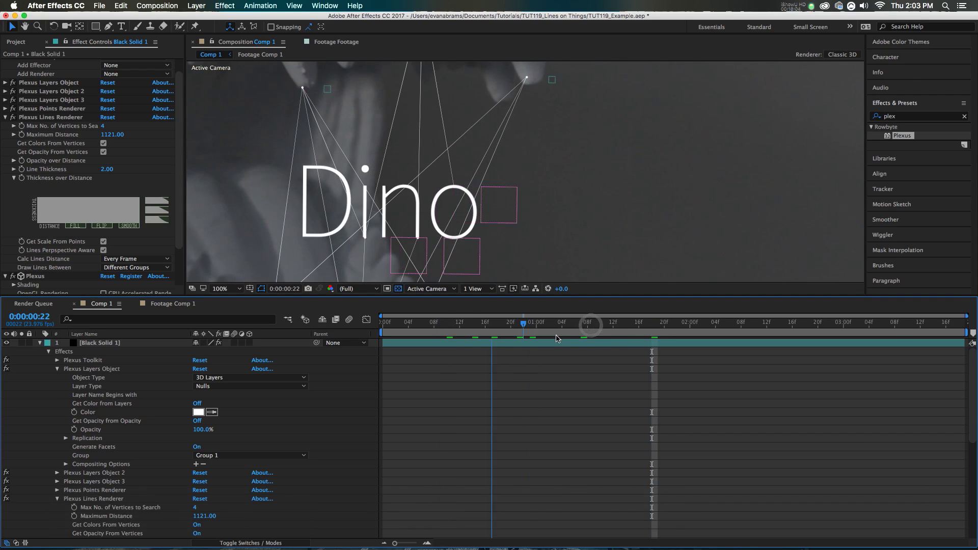
pyautogui.moveTo(652, 323); pyautogui.dragTo(670, 323)
pyautogui.press(',')
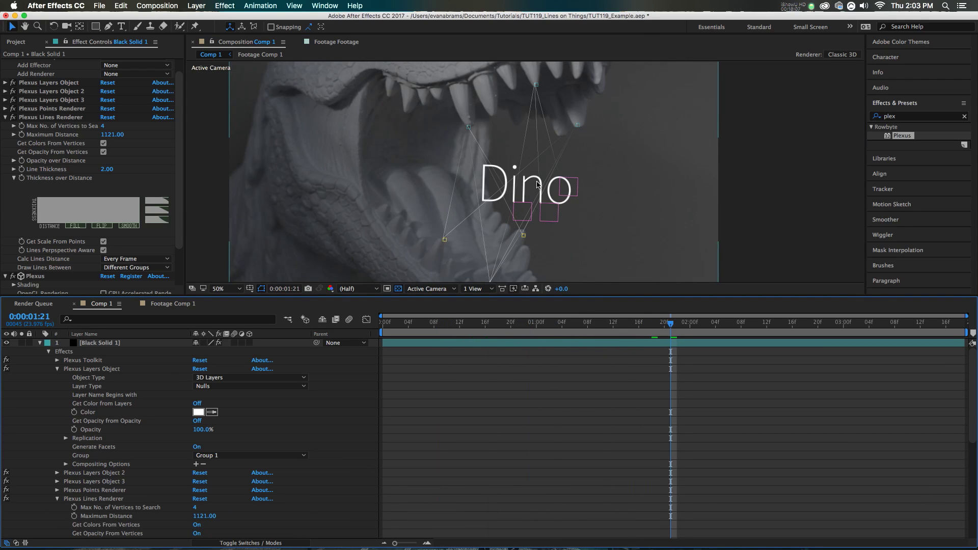
# Collapse all the Plexus effect settings, and collapse and hide the Black Solid 1 layer
pyautogui.scroll(1, 47, 133)
pyautogui.click(5, 63)
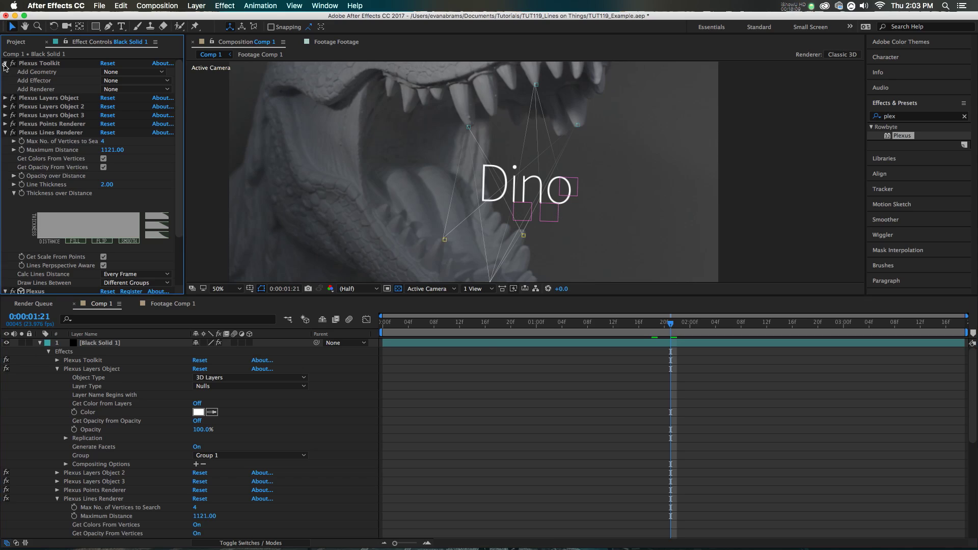
pyautogui.click(6, 107)
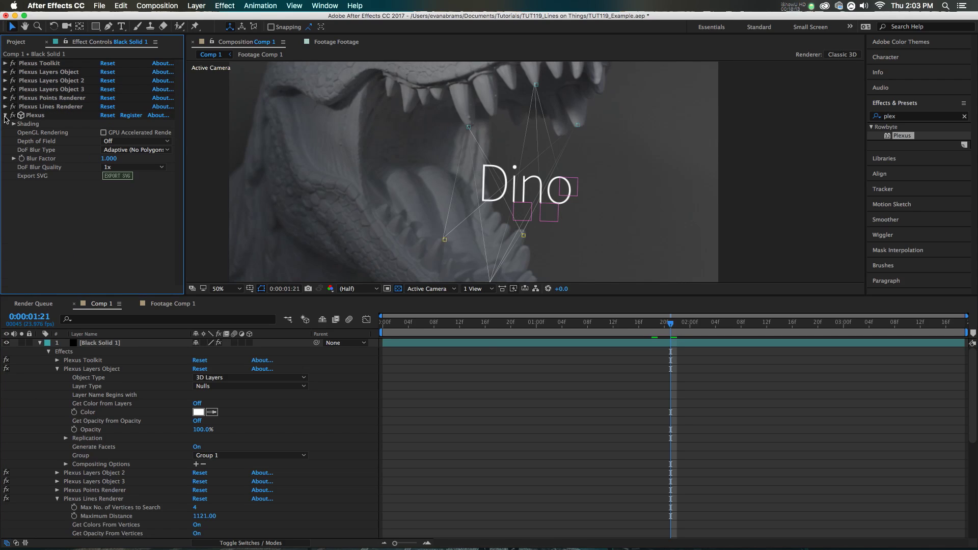
pyautogui.click(5, 116)
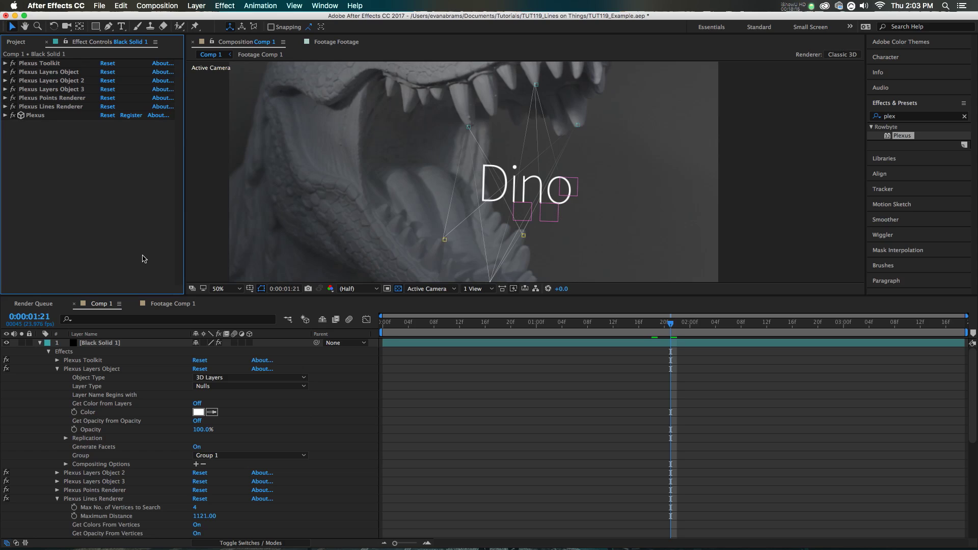
pyautogui.click(40, 343)
pyautogui.click(6, 343)
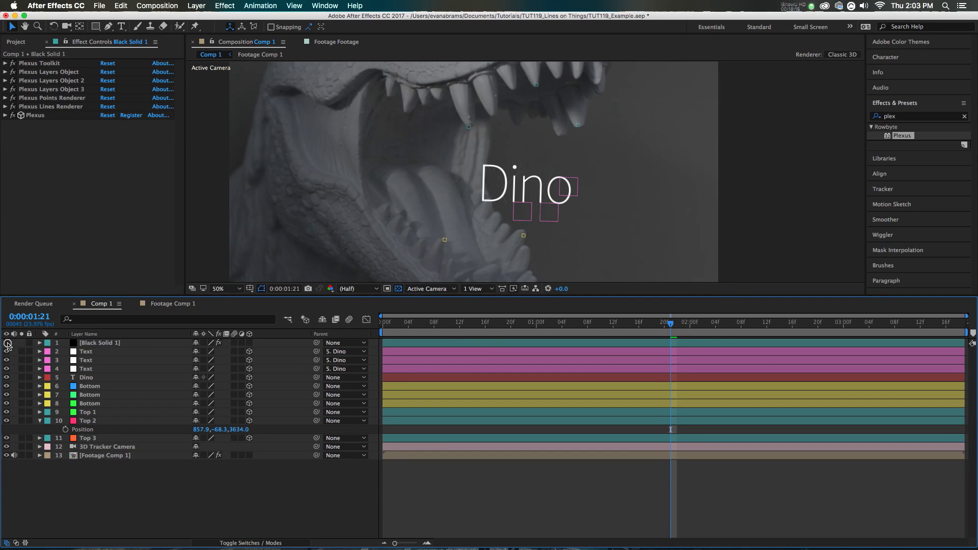
# Create a new black solid of 1920 × 1080 px in Comp 1
pyautogui.rightClick(188, 496)
pyautogui.moveTo(233, 451)
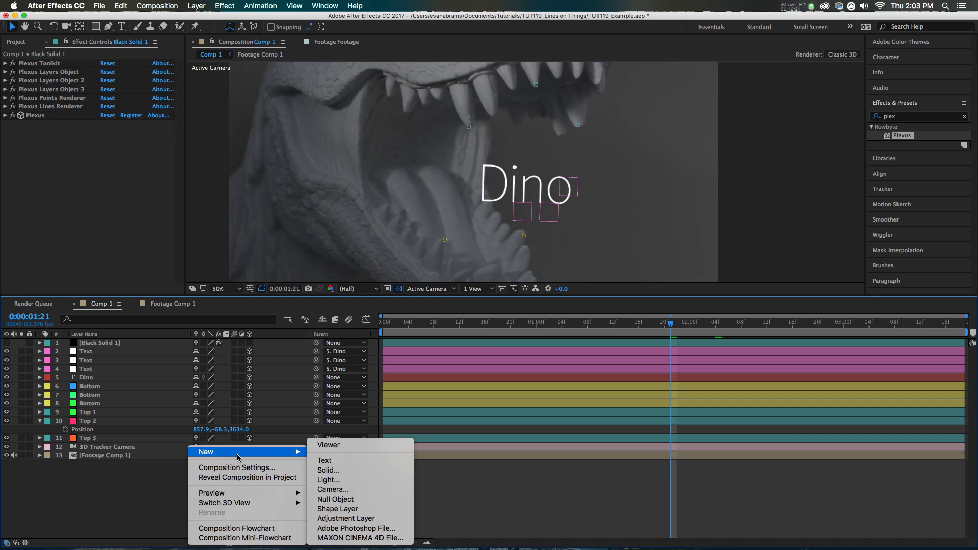
pyautogui.click(334, 473)
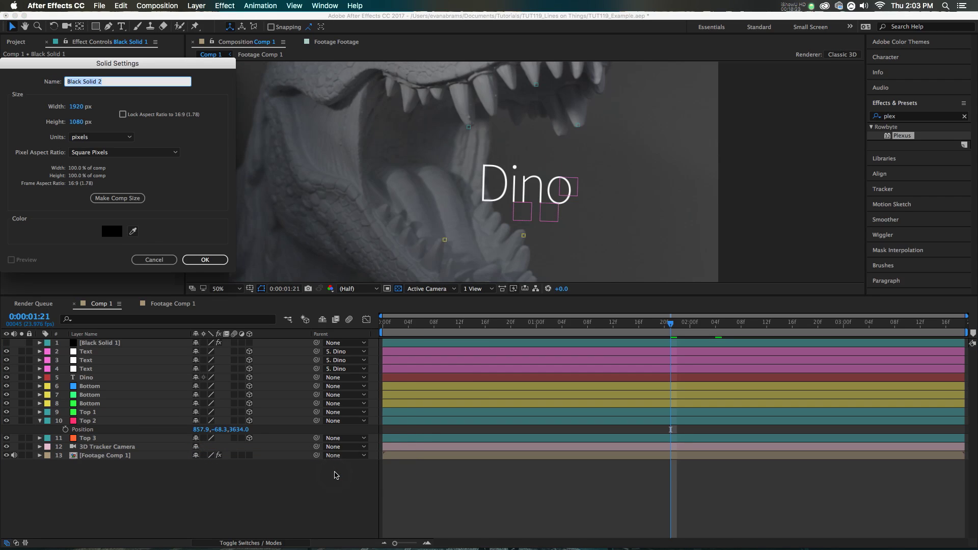
pyautogui.press('Return')
# Find the Beam effect and apply it to the Black Solid 2 layer
pyautogui.click(894, 117)
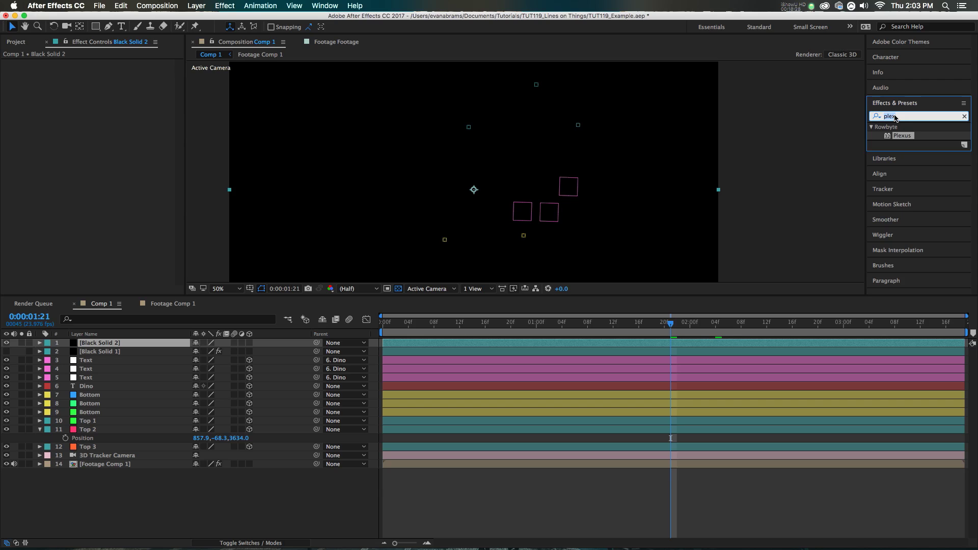
pyautogui.write('beam')
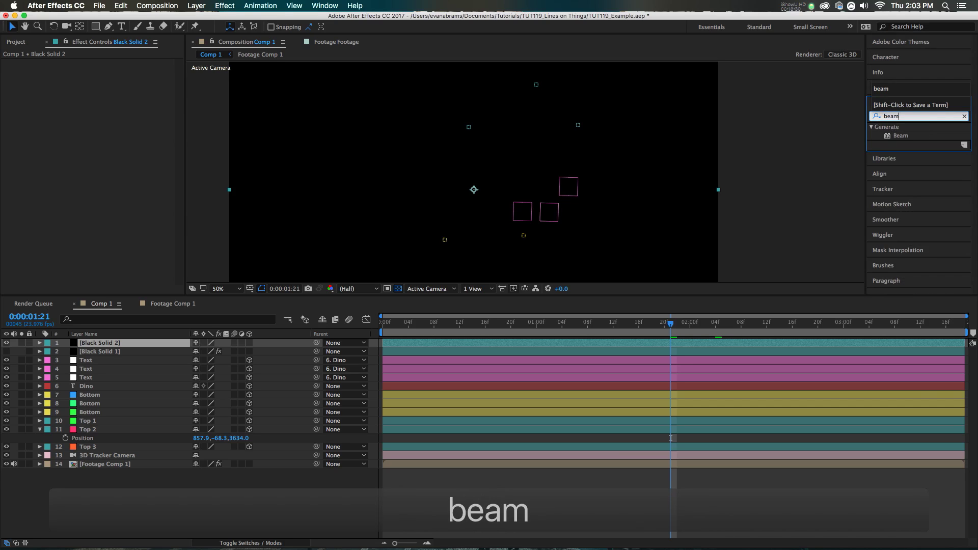
pyautogui.moveTo(895, 139); pyautogui.dragTo(896, 137)
pyautogui.scroll(2, 508, 195)
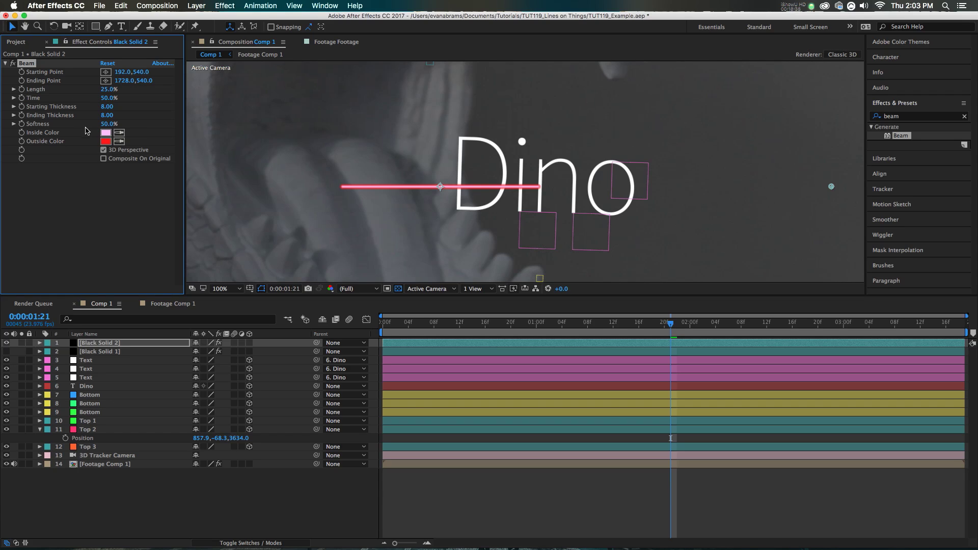
# Set the Beam effect's Inside Color to white (FFFFFF)
pyautogui.moveTo(107, 127); pyautogui.dragTo(103, 140)
pyautogui.click(104, 134)
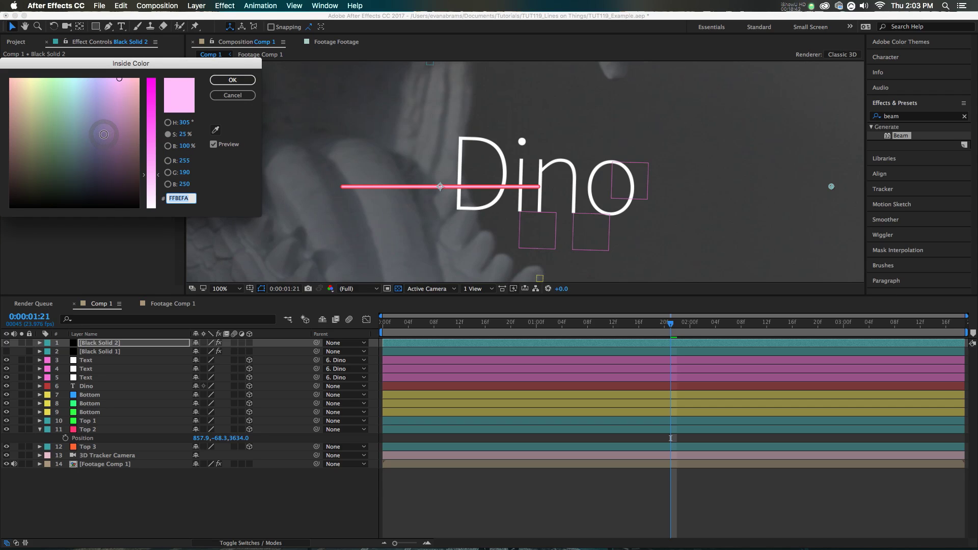
pyautogui.moveTo(147, 179); pyautogui.dragTo(148, 206)
pyautogui.click(224, 80)
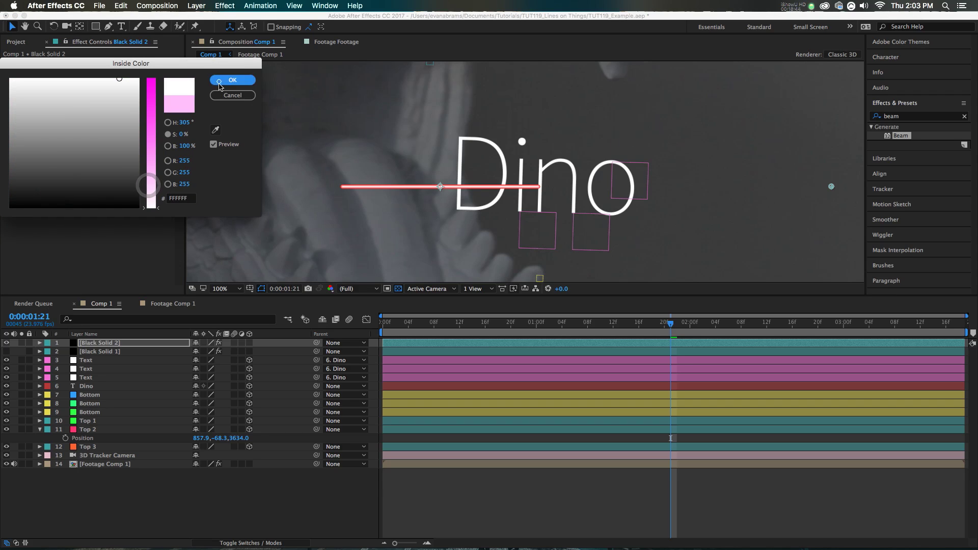
# Match the Beam's Outside Color to the white Inside Color, set both thickness values to 4, and set Length to 100%
pyautogui.click(106, 134)
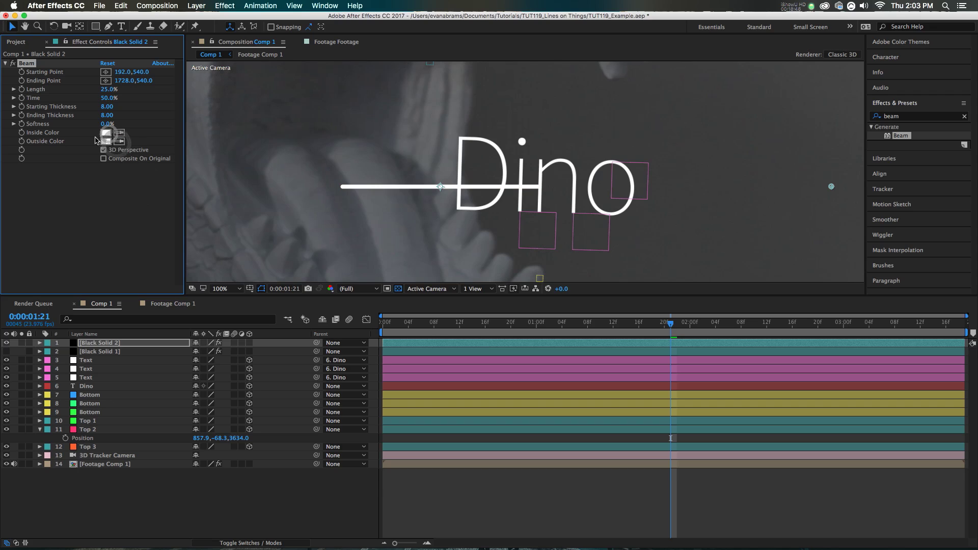
pyautogui.click(104, 109)
pyautogui.write('4')
pyautogui.press('Tab')
pyautogui.write('4')
pyautogui.press('Return')
pyautogui.moveTo(108, 89); pyautogui.dragTo(119, 89)
pyautogui.scroll(-2, 682, 189)
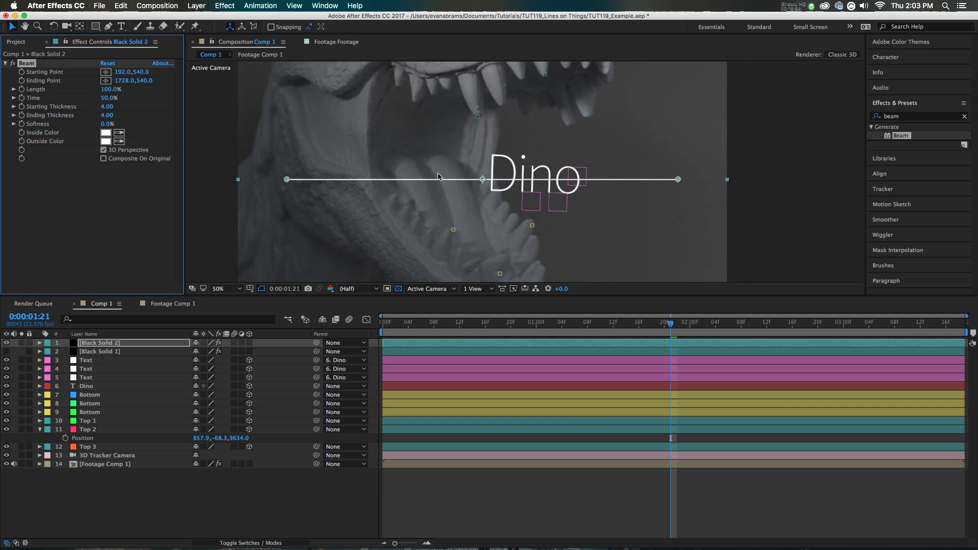
# Enable expressions on the Beam effect's Starting Point and Ending Point properties
pyautogui.click(297, 499)
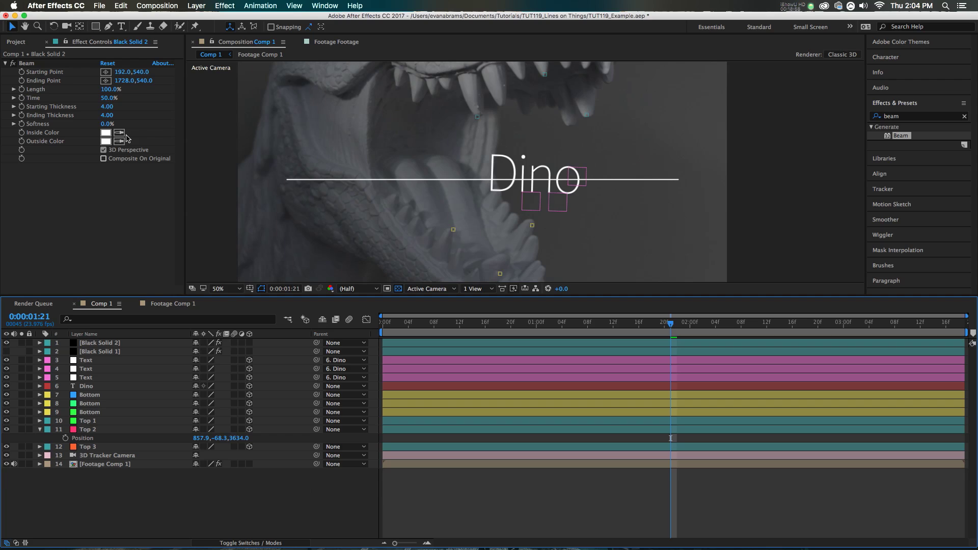
pyautogui.click(74, 81)
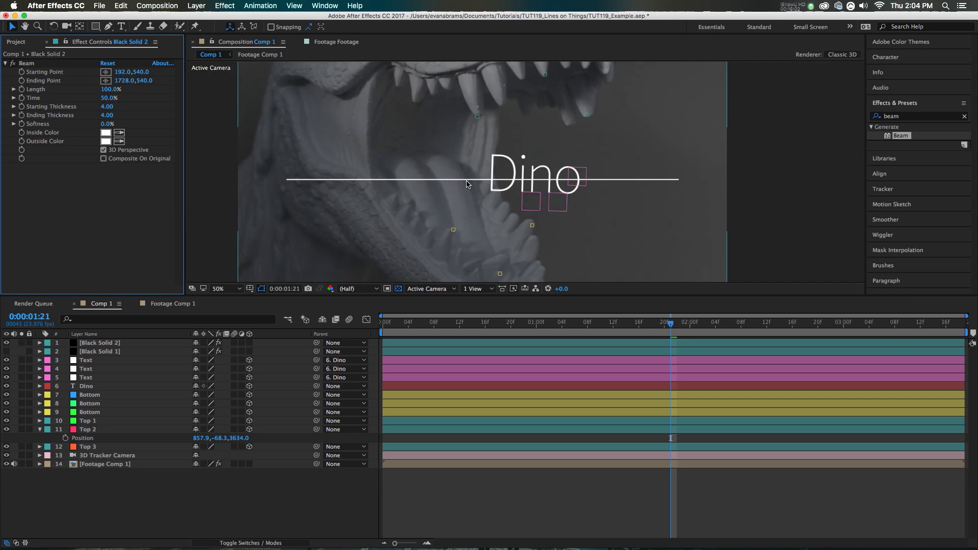
pyautogui.keyDown('alt'); pyautogui.click(21, 72); pyautogui.keyUp('alt')
pyautogui.keyDown('alt'); pyautogui.click(22, 80); pyautogui.keyUp('alt')
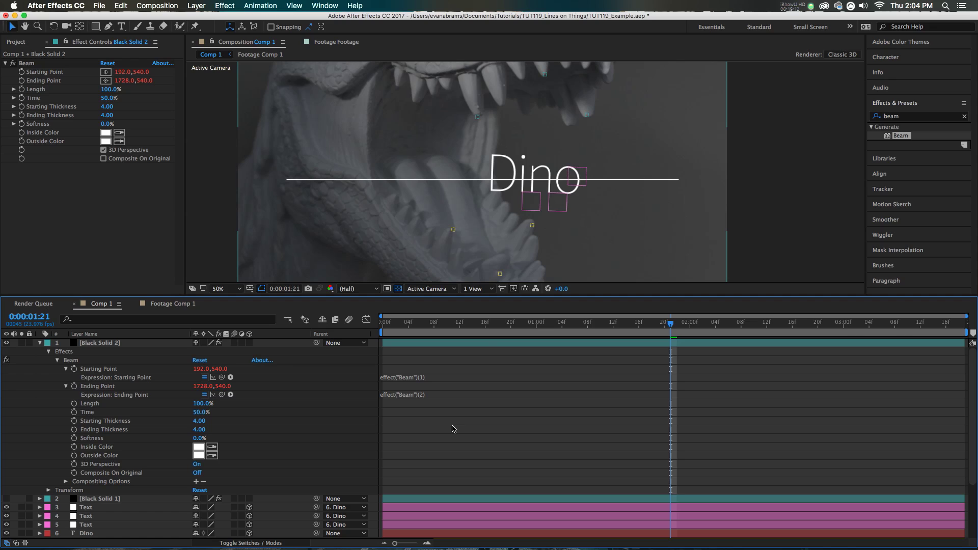
pyautogui.click(421, 380)
pyautogui.doubleClick(419, 377)
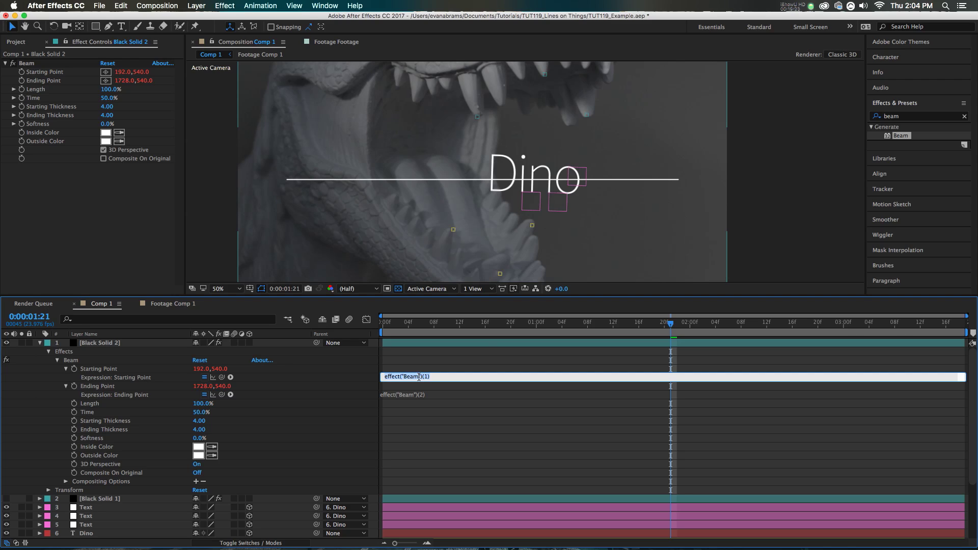
pyautogui.click(443, 354)
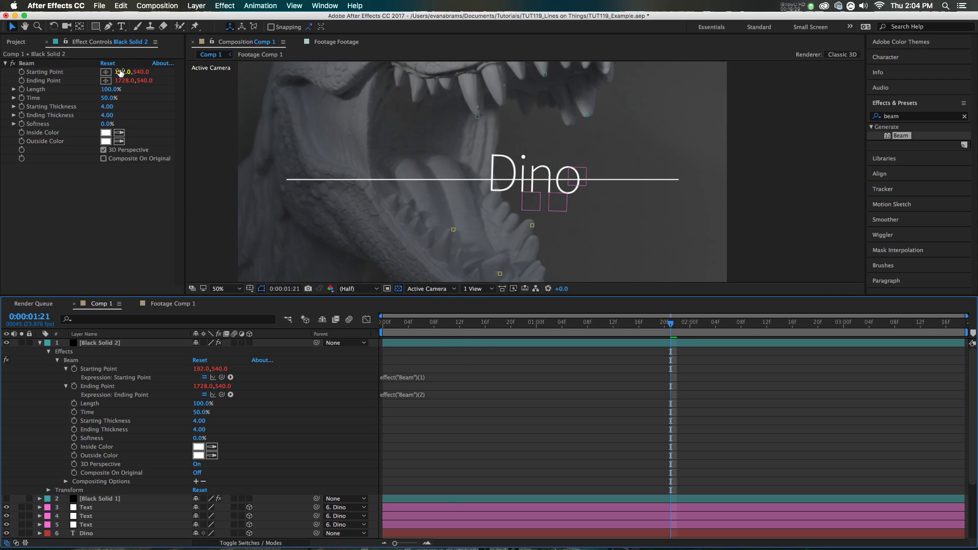
# Select the Text null on the letter o of Dino and reveal its Position property
pyautogui.scroll(-2, 124, 505)
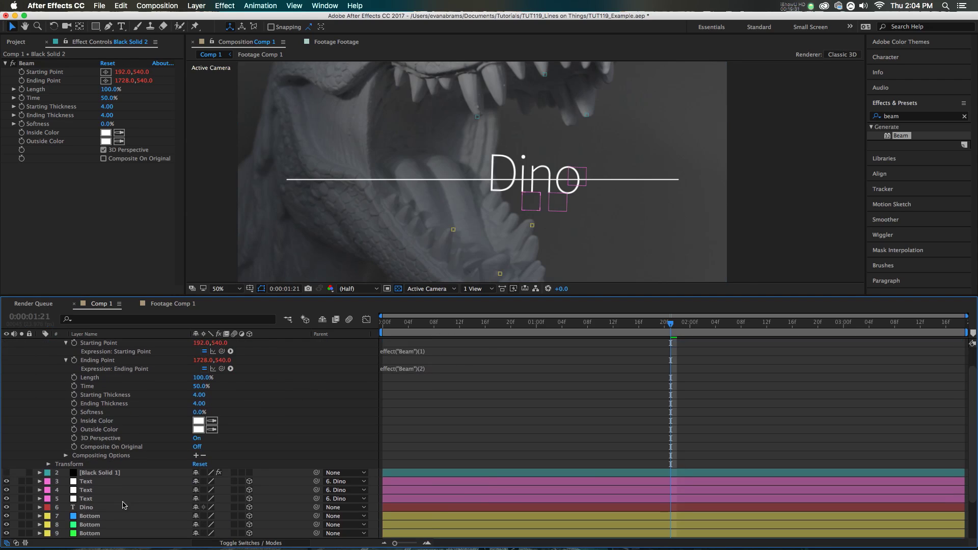
pyautogui.click(101, 490)
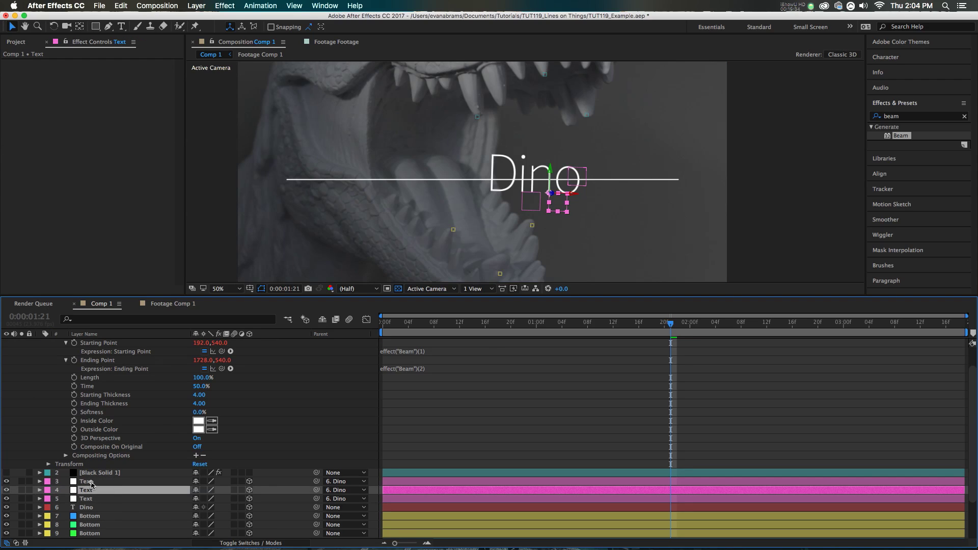
pyautogui.click(91, 481)
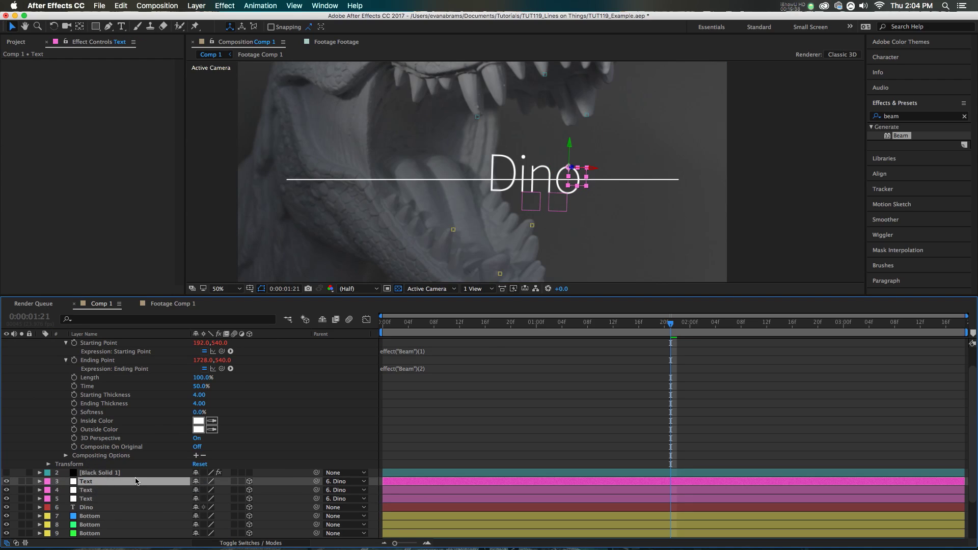
pyautogui.press('p')
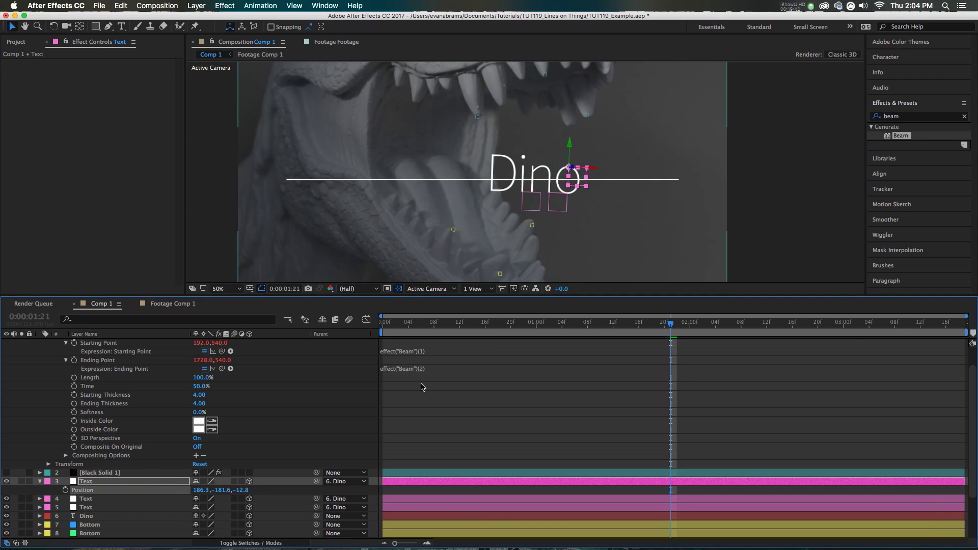
pyautogui.scroll(3, 294, 393)
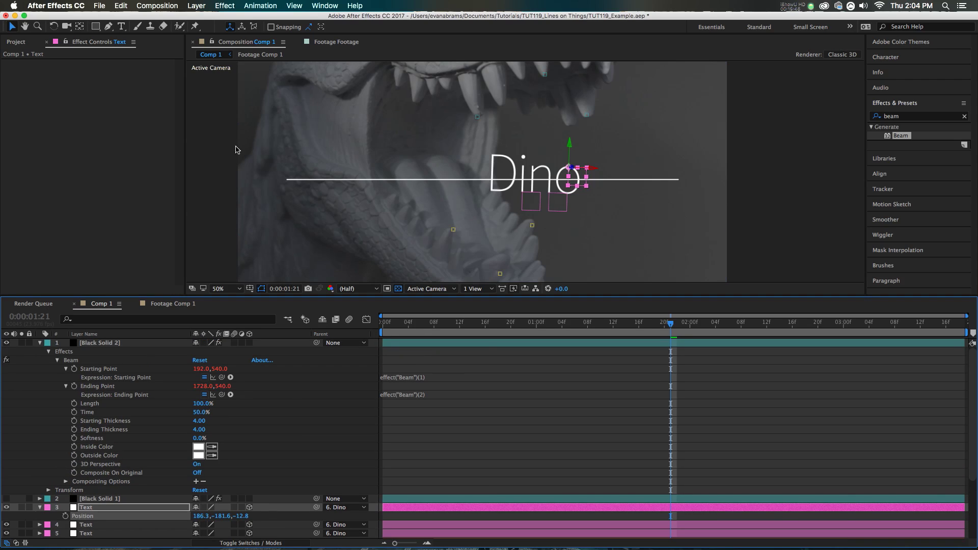
# Replace the Starting Point expression with a first line that references the Text 2 null: L=thisComp.layer("Text 2");
pyautogui.click(411, 378)
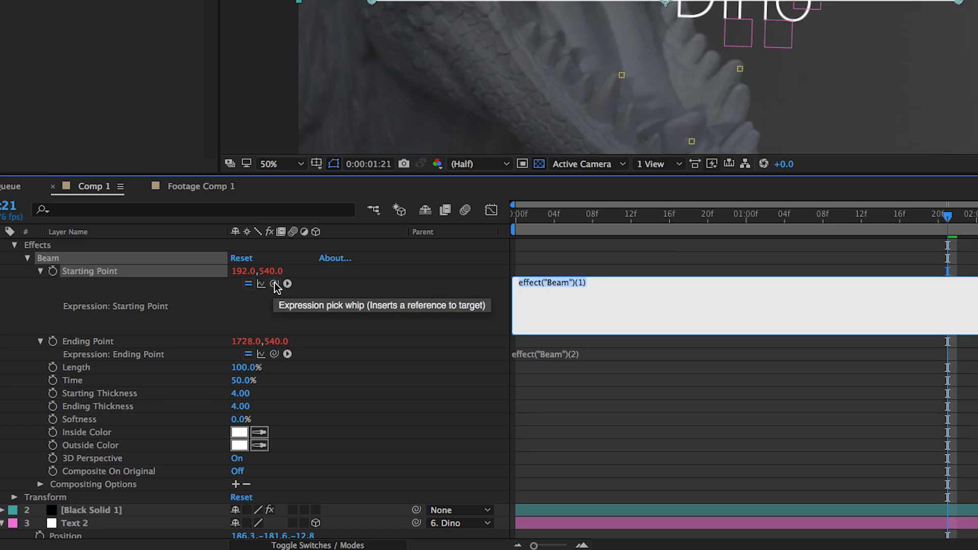
pyautogui.write('L=')
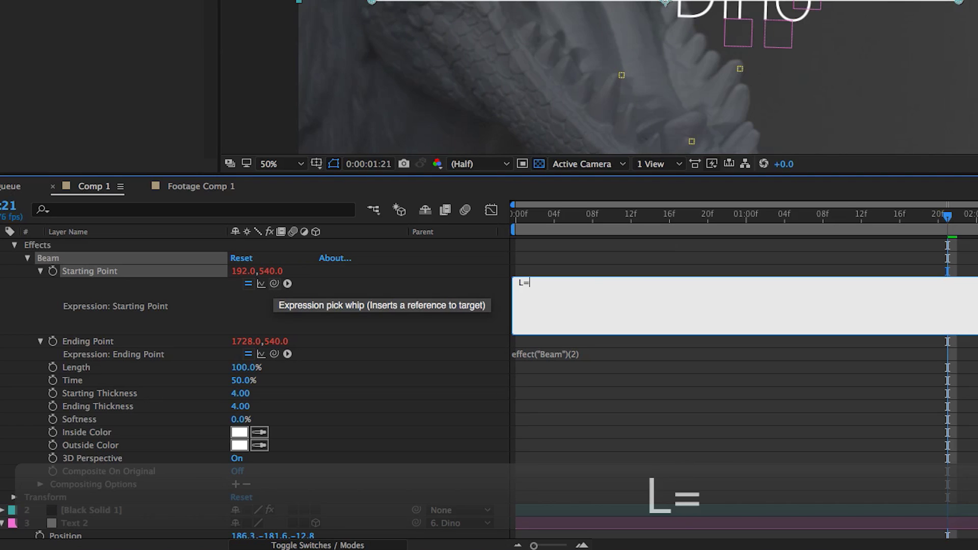
pyautogui.moveTo(275, 285); pyautogui.dragTo(174, 519)
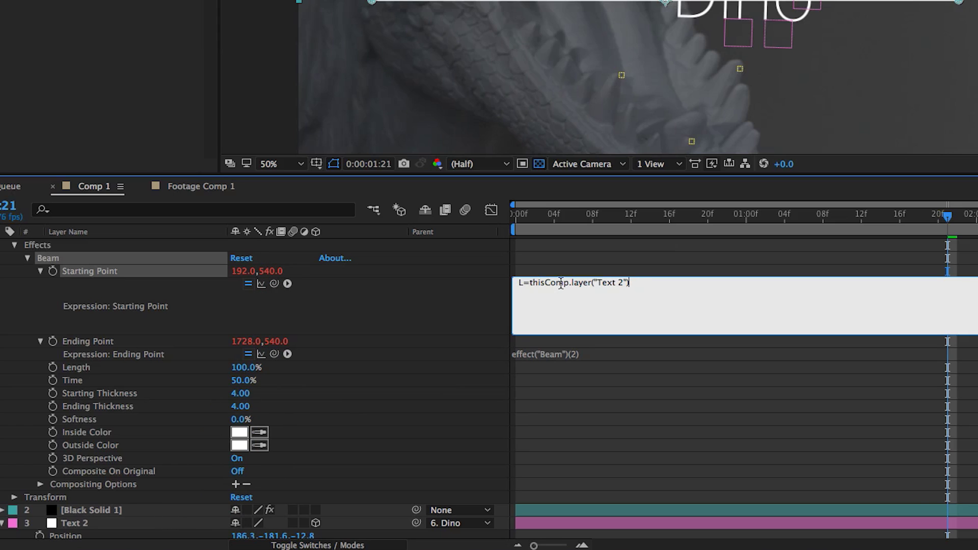
pyautogui.write(';')
pyautogui.press('Return')
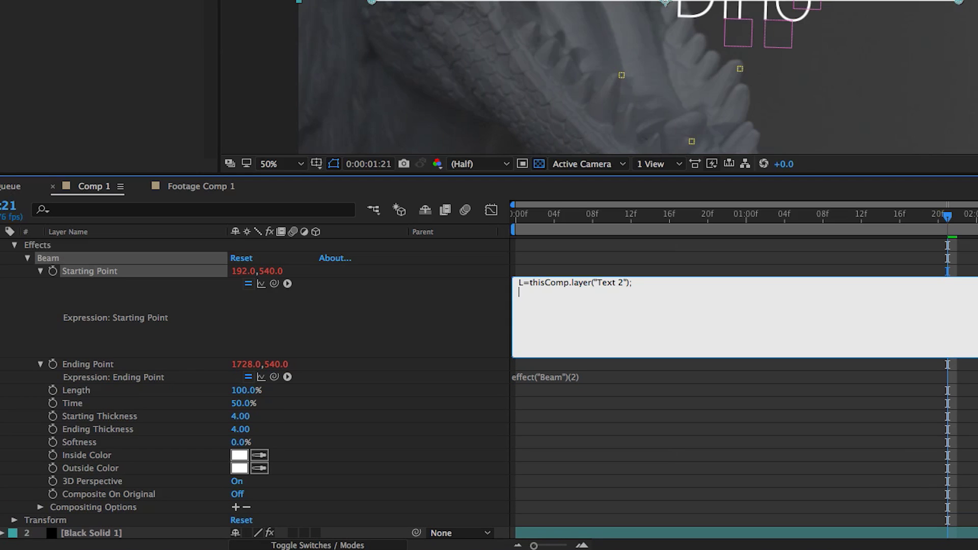
# Add the second line L.toComp([0,0,0]) to the Starting Point expression and apply it
pyautogui.write('L.')
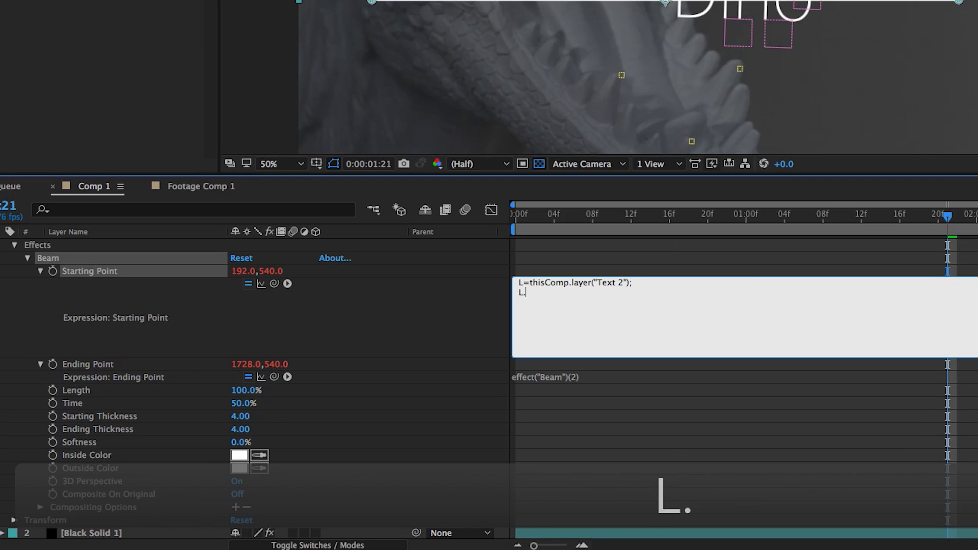
pyautogui.write('toComp')
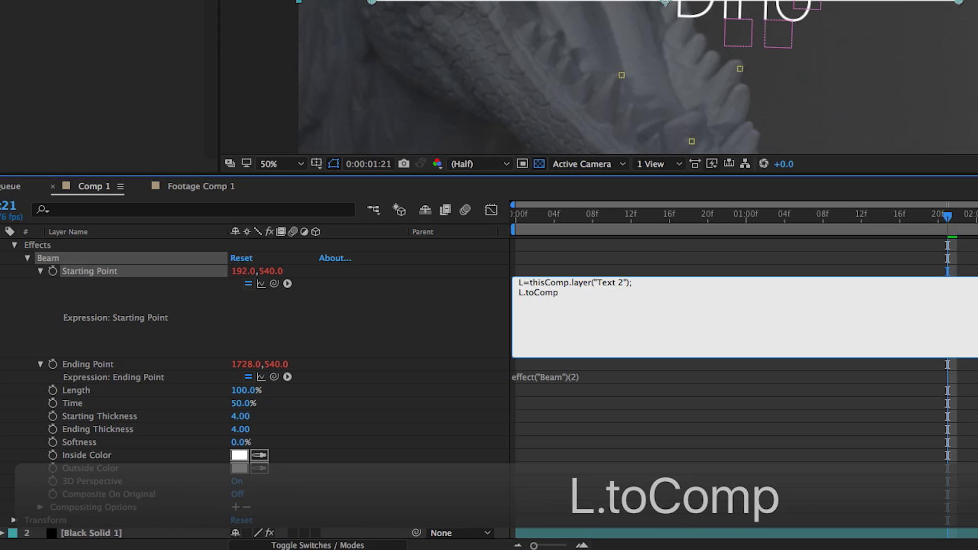
pyautogui.write('()')
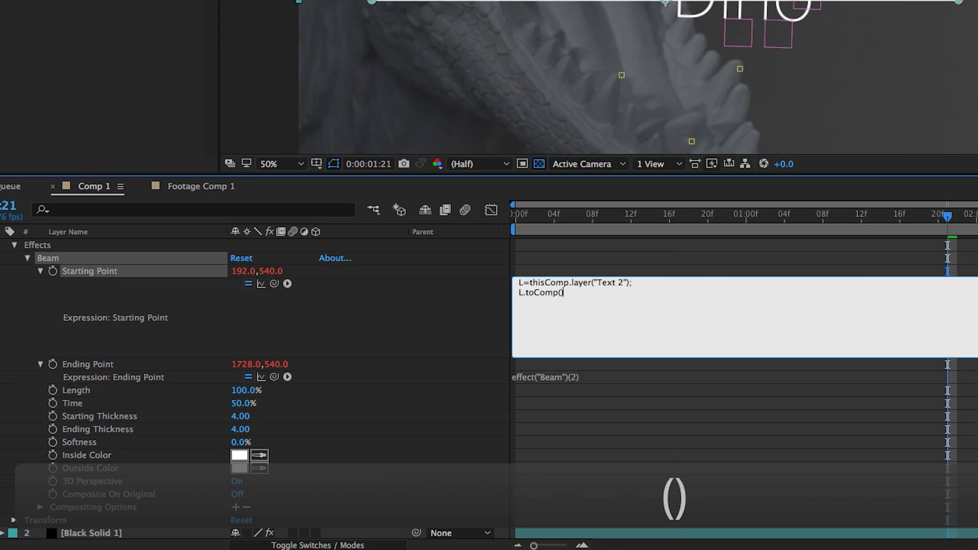
pyautogui.press('Left')
pyautogui.write('[]')
pyautogui.press('Left')
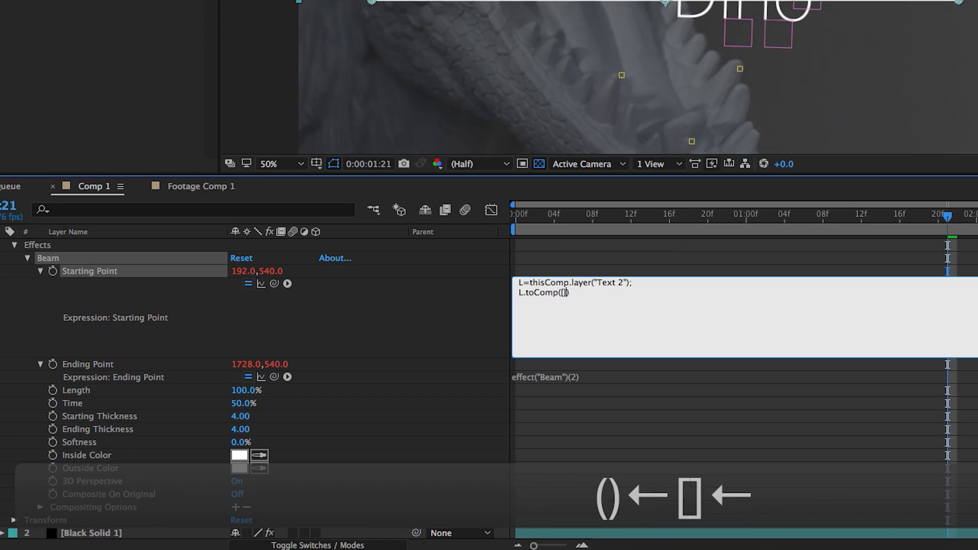
pyautogui.write('0,0,0')
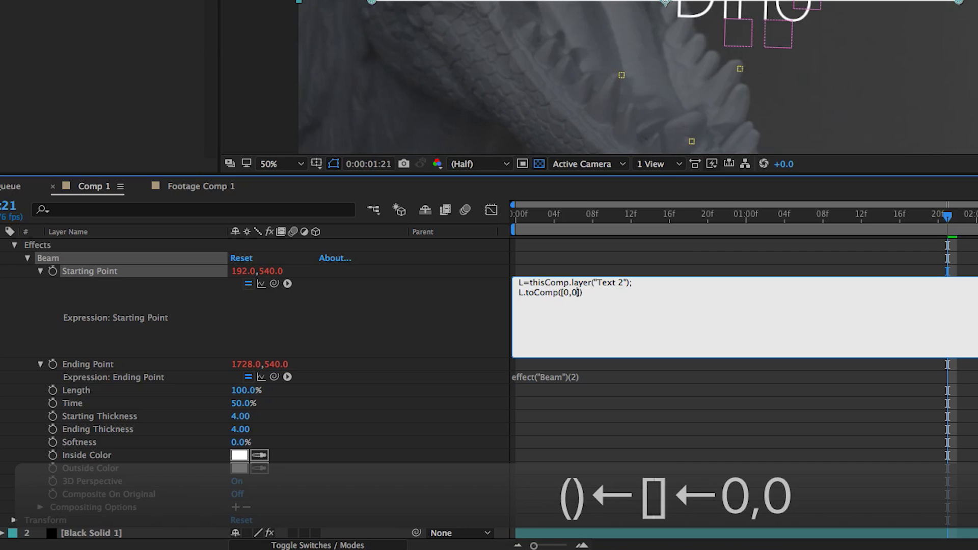
pyautogui.press('KP_Enter')
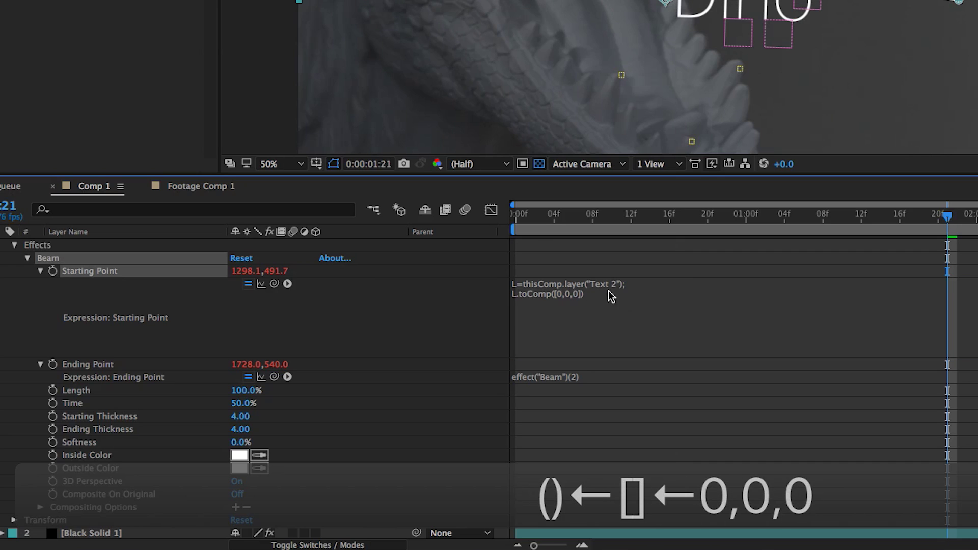
# Review the parts of the Starting Point expression and play the composition to check the beam's start against the Dino text
pyautogui.click(530, 293)
pyautogui.moveTo(592, 283); pyautogui.dragTo(529, 284)
pyautogui.click(531, 294)
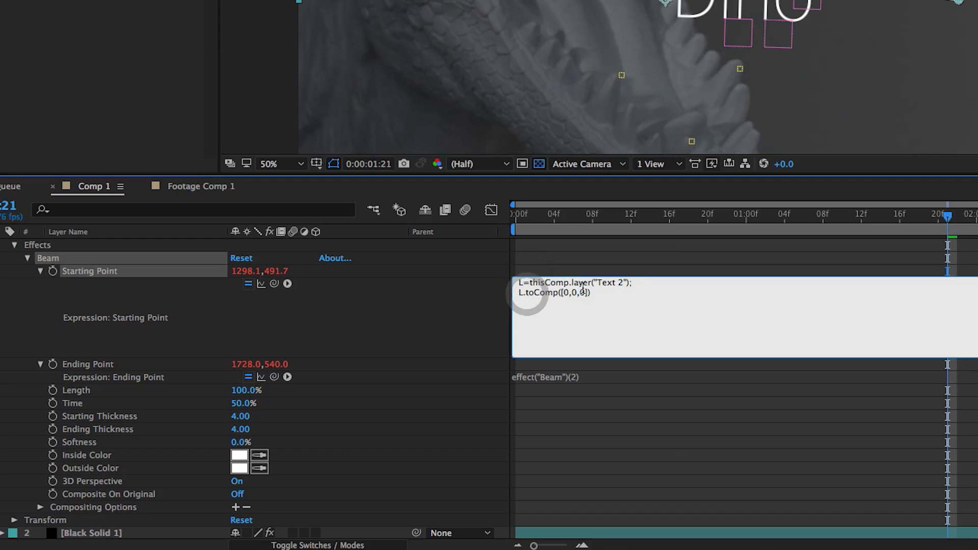
pyautogui.click(587, 292)
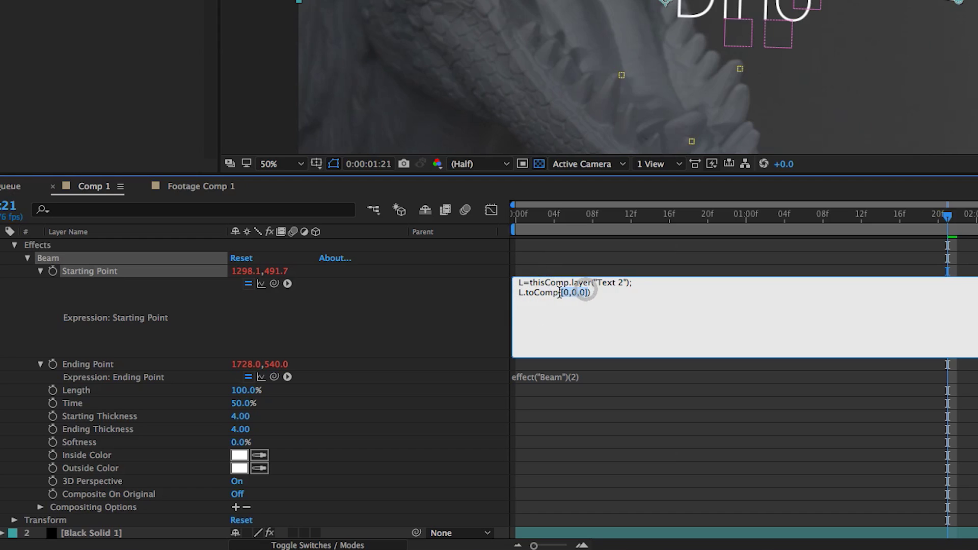
pyautogui.doubleClick(528, 291)
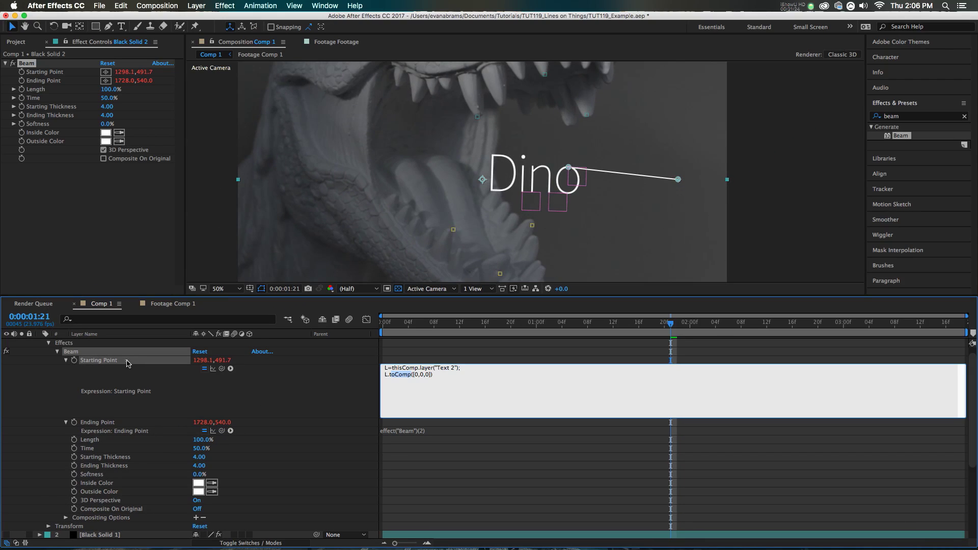
pyautogui.click(127, 363)
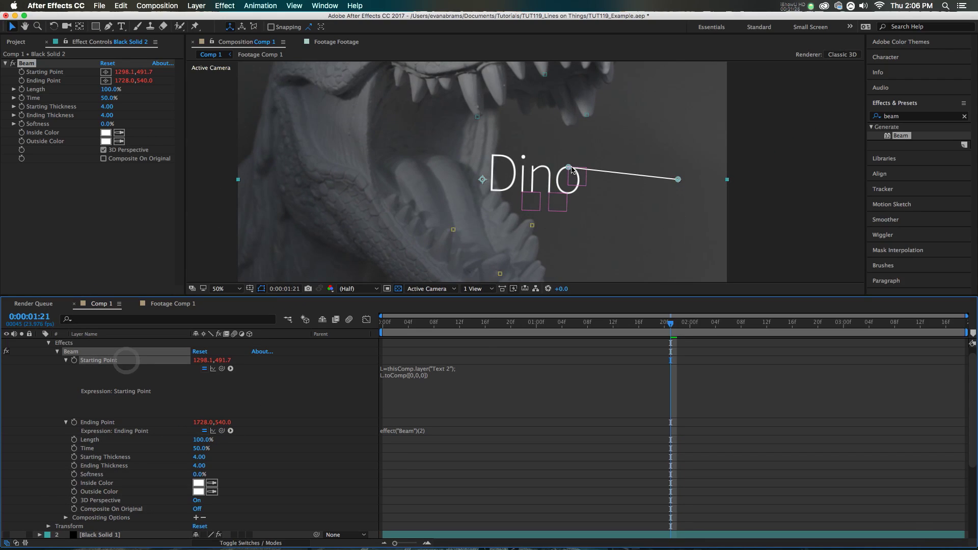
pyautogui.moveTo(501, 326); pyautogui.dragTo(421, 333)
pyautogui.press('space')
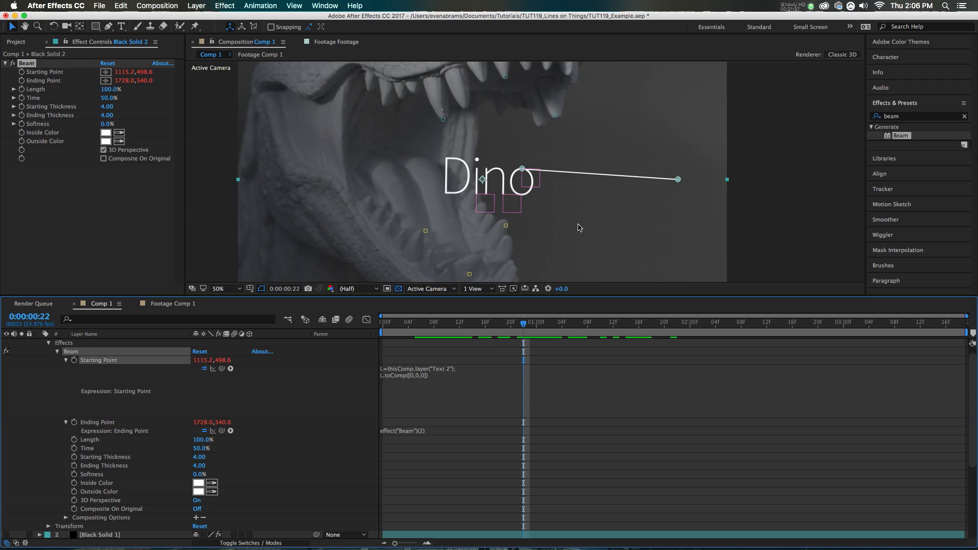
# Copy the Starting Point expression to the Beam's Ending Point and change its referenced layer to "Top 2"
pyautogui.click(457, 382)
pyautogui.press('super+c')
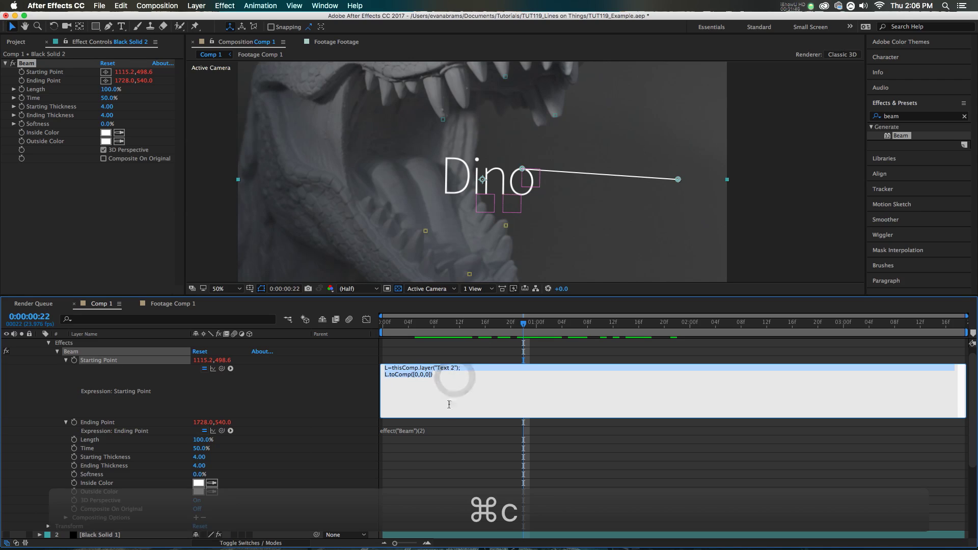
pyautogui.click(430, 434)
pyautogui.press('super+v')
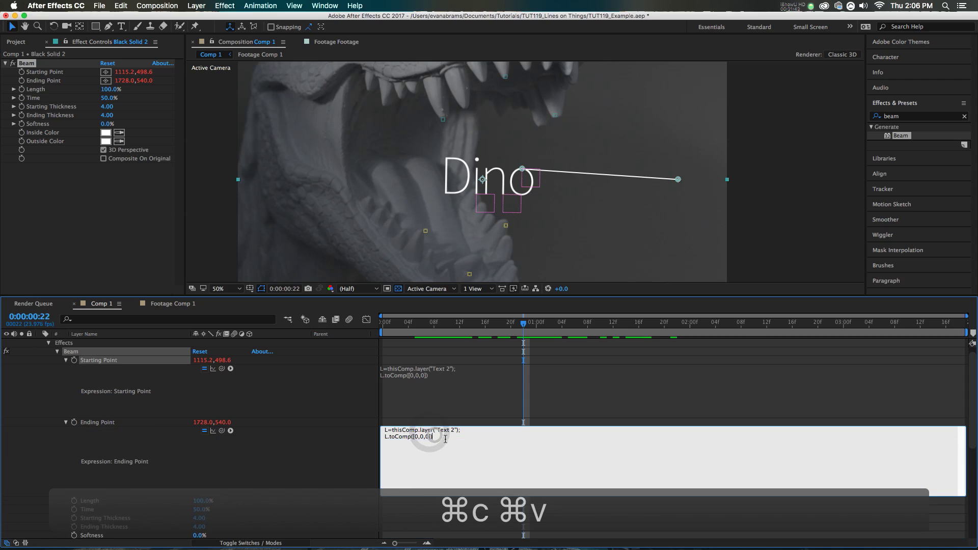
pyautogui.click(450, 431)
pyautogui.press('BackSpace')
pyautogui.press('BackSpace')
pyautogui.press('BackSpace')
pyautogui.write('op')
pyautogui.click(525, 424)
# Scrub the timeline to 0:00:01:16 to check how the beam follows the Dino text and the upper tooth
pyautogui.click(494, 390)
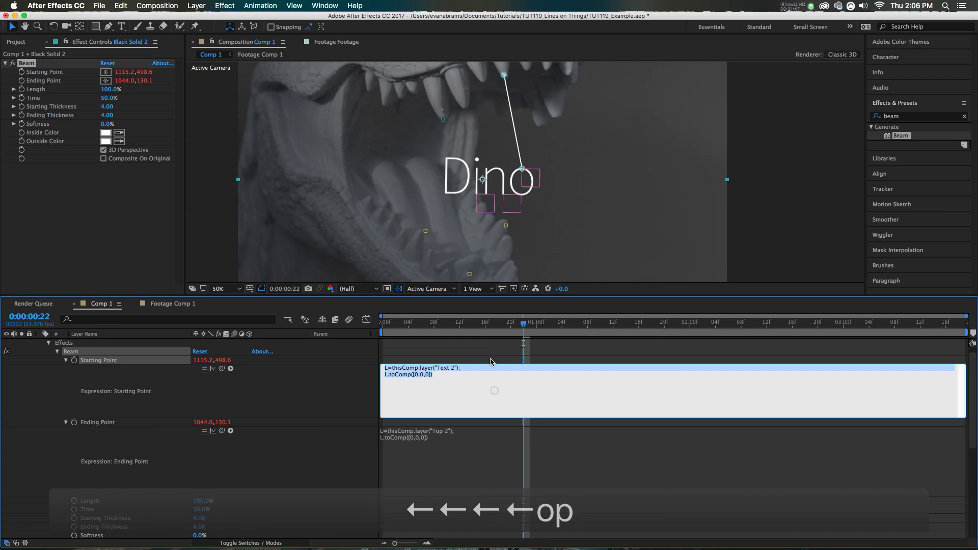
pyautogui.click(484, 343)
pyautogui.moveTo(483, 335); pyautogui.dragTo(639, 376)
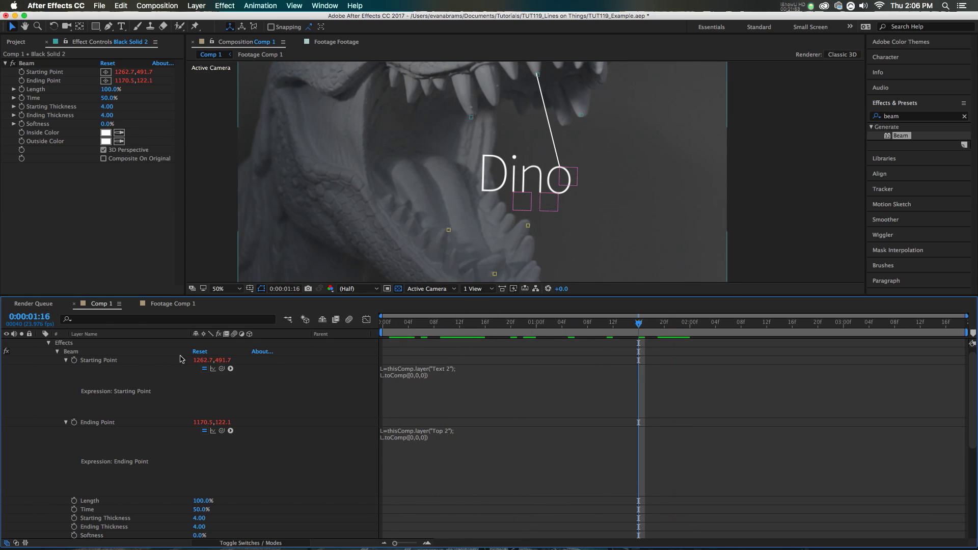
# Set the Beam's Ending Thickness to 2
pyautogui.click(107, 115)
pyautogui.write('2')
pyautogui.press('Return')
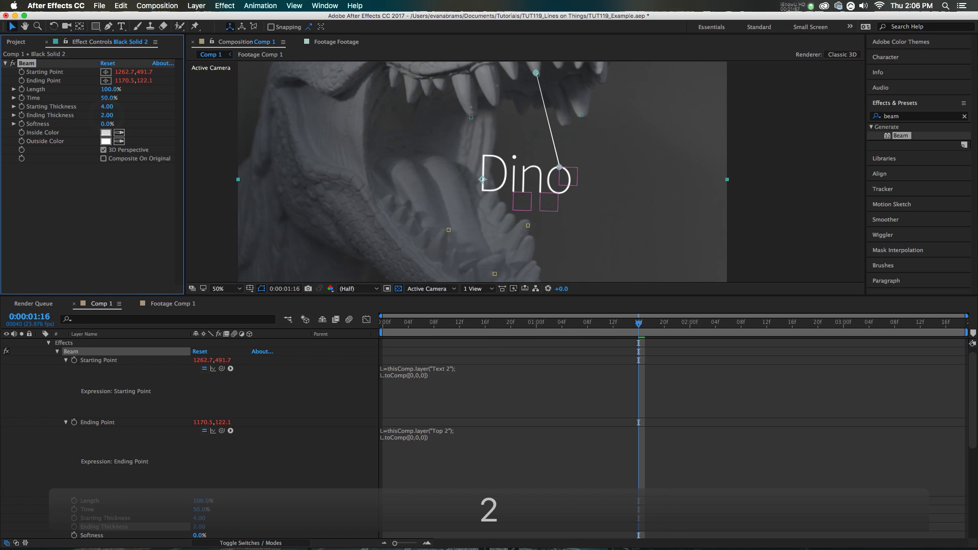
pyautogui.click(473, 378)
pyautogui.click(491, 354)
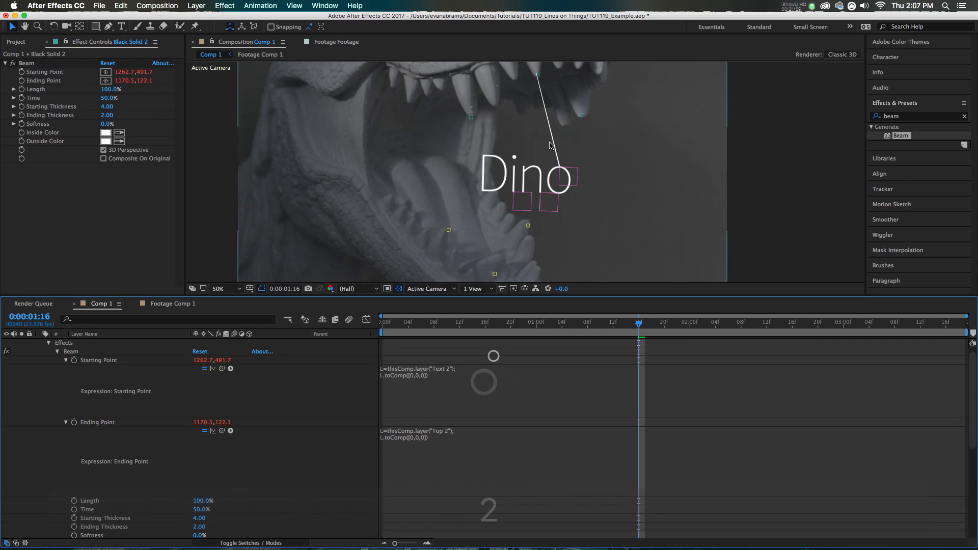
# Collapse the properties of the Black Solid 2 layer in the timeline and select the layer
pyautogui.press('.')
pyautogui.scroll(2, 586, 124)
pyautogui.scroll(-2, 560, 153)
pyautogui.scroll(3, 540, 183)
pyautogui.press('v')
pyautogui.scroll(1, 153, 408)
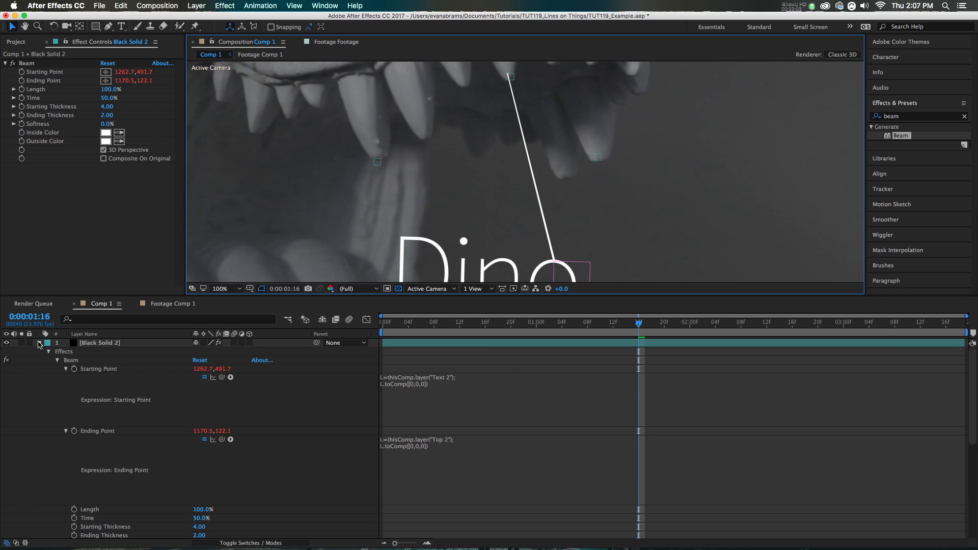
pyautogui.click(38, 342)
pyautogui.click(93, 344)
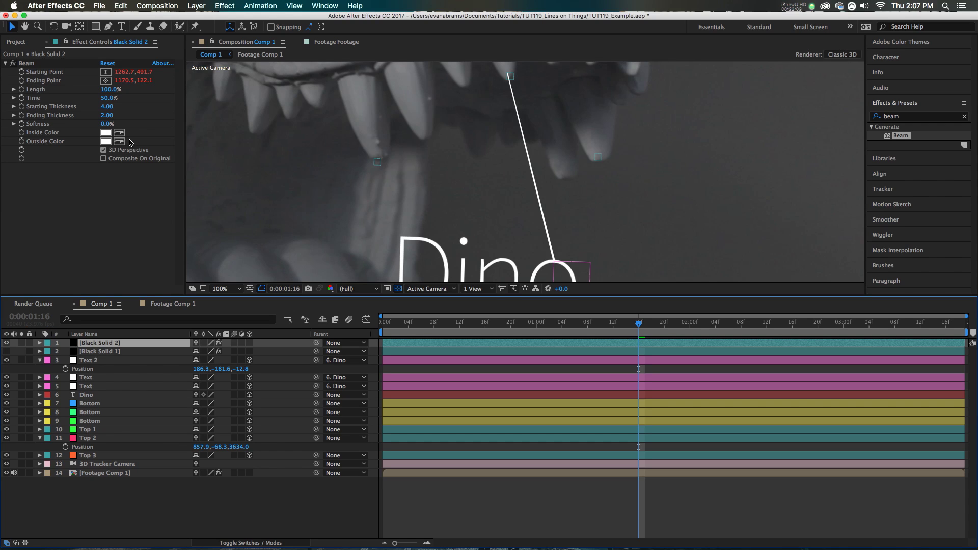
# Duplicate the Beam effect on Black Solid 2 and change the layer referenced in the copy's Ending Point expression to "Top 1"
pyautogui.click(53, 64)
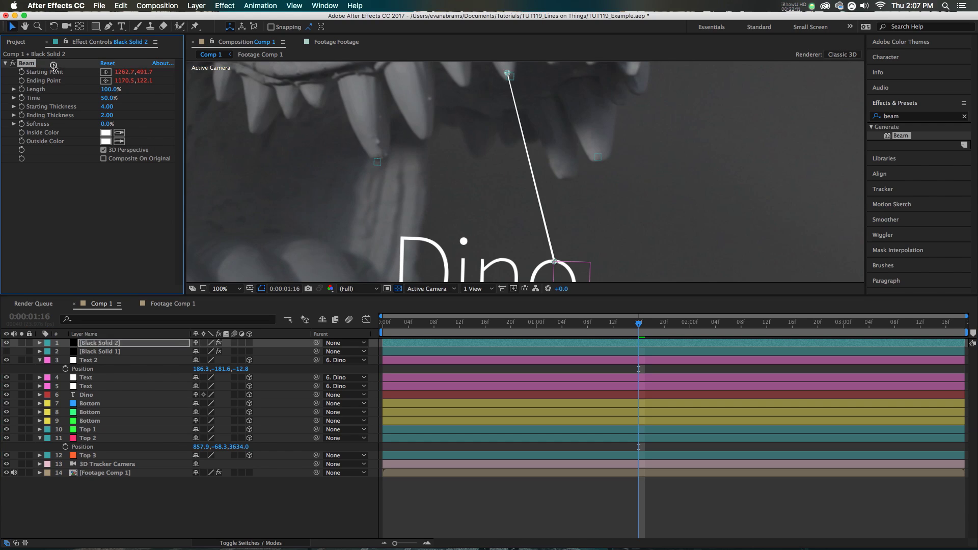
pyautogui.press('super+d')
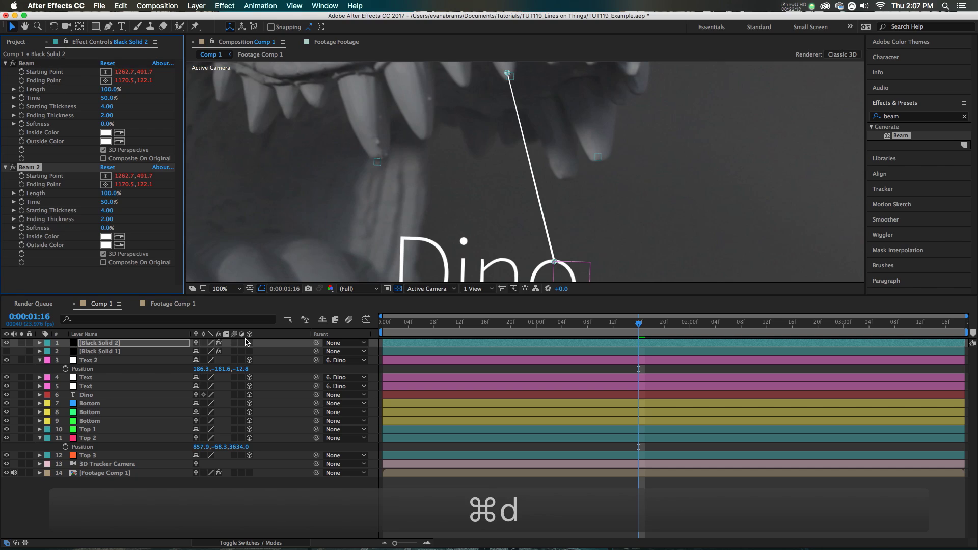
pyautogui.click(40, 343)
pyautogui.click(57, 360)
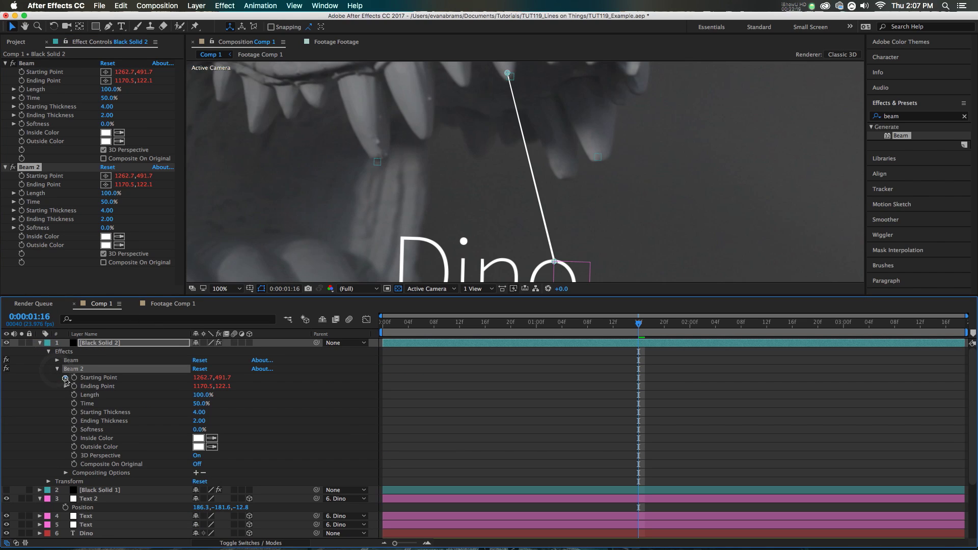
pyautogui.click(65, 377)
pyautogui.click(65, 396)
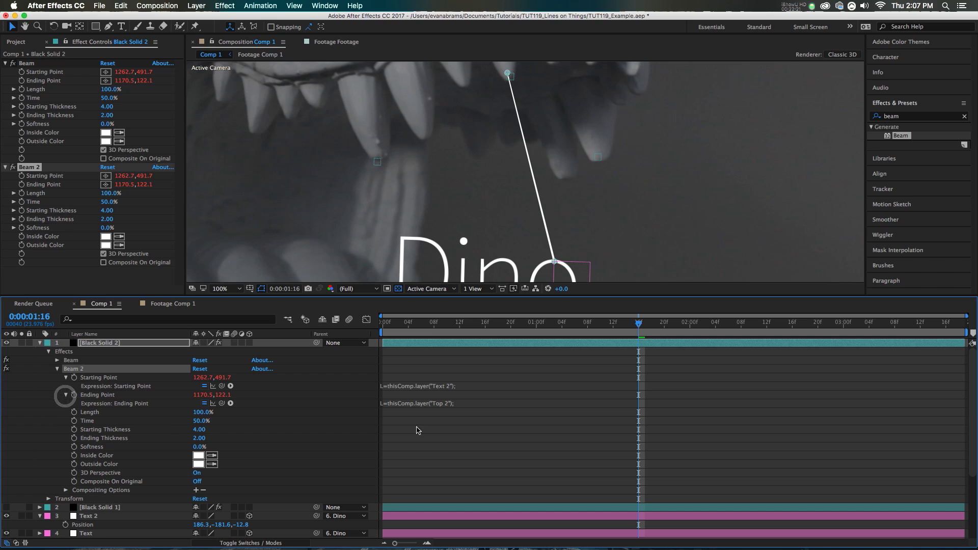
pyautogui.click(447, 402)
pyautogui.write('1')
pyautogui.press('KP_Enter')
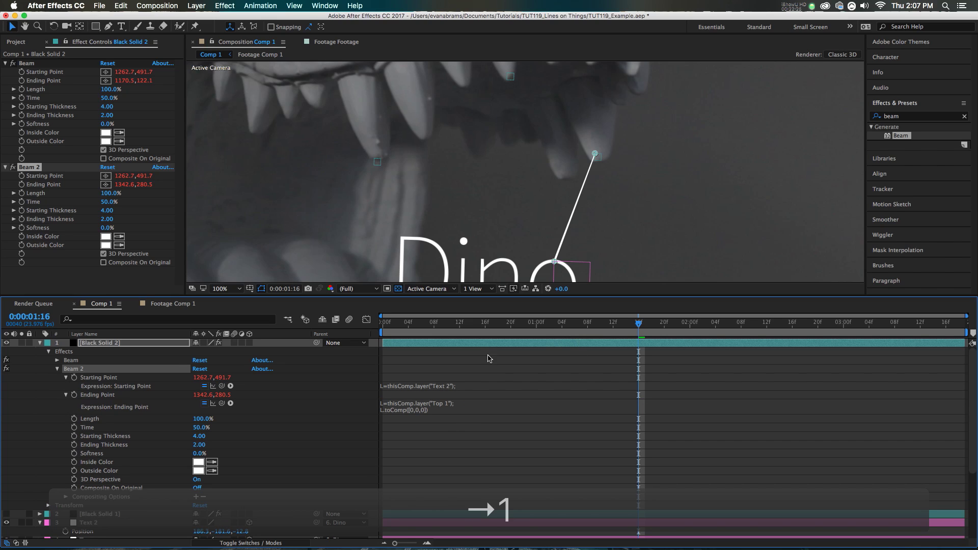
# Enable Composite On Original for the duplicated Beam so both lines are drawn together
pyautogui.click(104, 267)
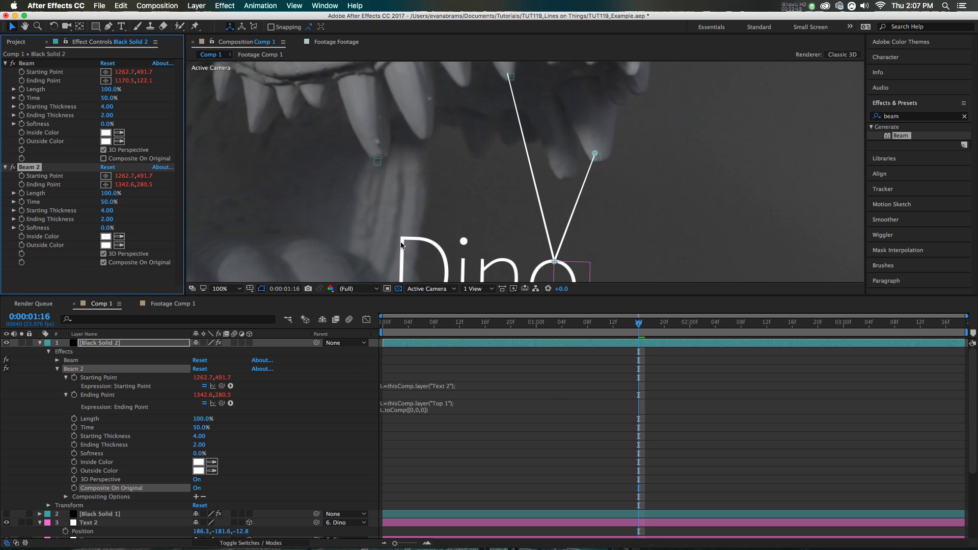
pyautogui.scroll(-2, 595, 207)
pyautogui.click(550, 376)
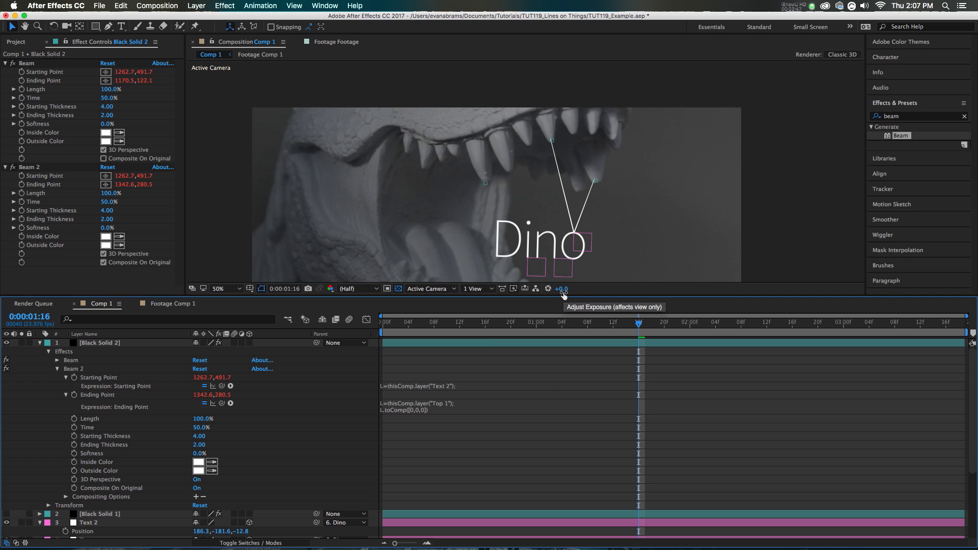
# Collapse the properties of the Black Solid 2 and Text 2 layers in the timeline
pyautogui.click(22, 345)
pyautogui.click(39, 342)
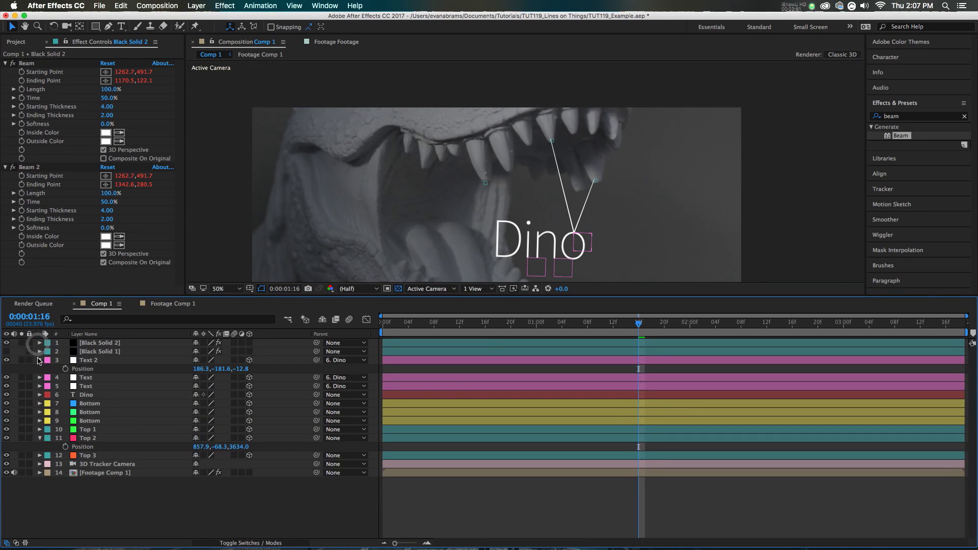
pyautogui.click(39, 360)
pyautogui.click(188, 513)
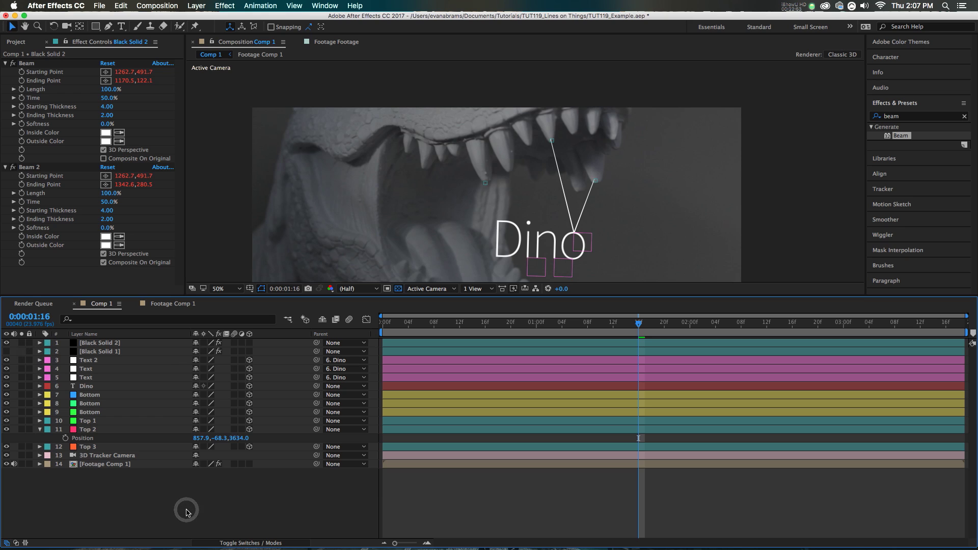